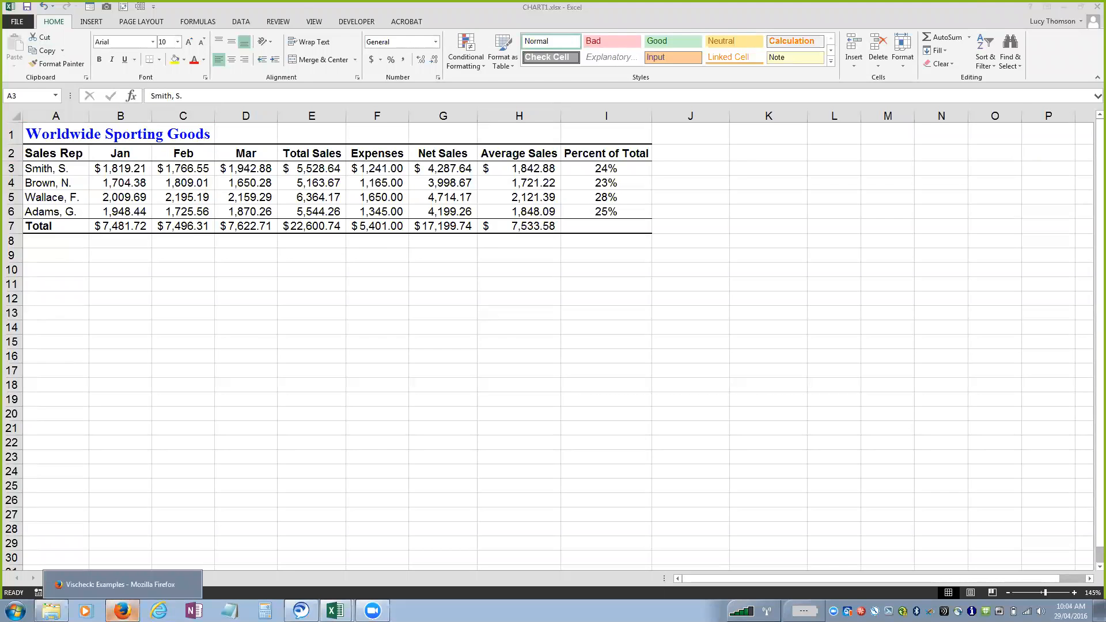
Switch to Firefox and view question 1 of the Graph Design I.Q. Test and the Vischeck color vision examples.
{"action": "left_click", "coordinate": [122, 610]}
{"action": "left_click", "coordinate": [328, 18]}
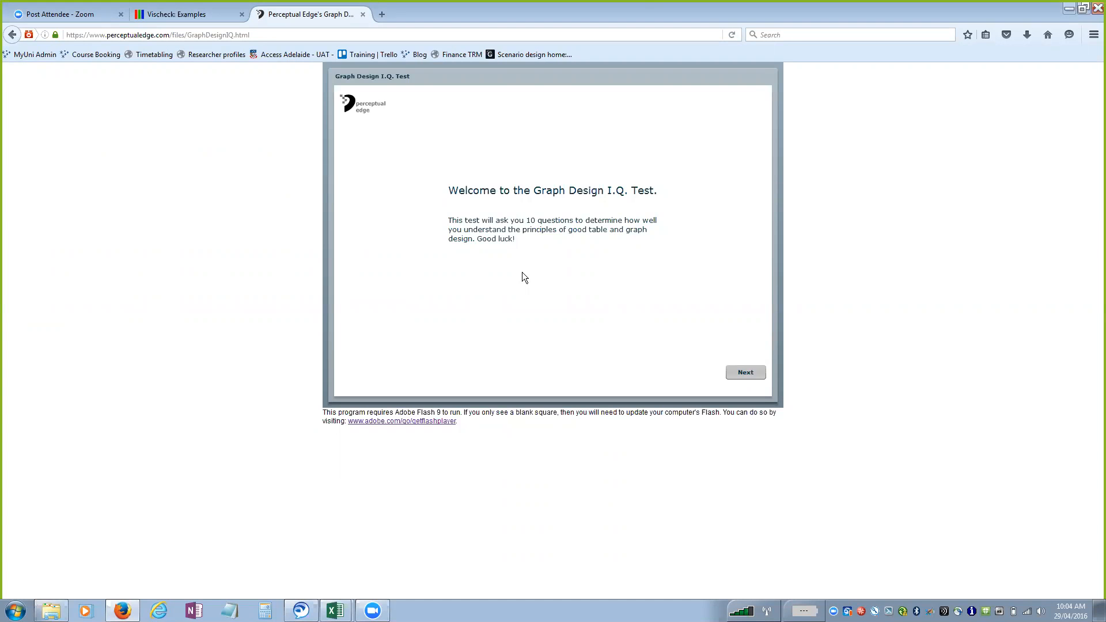
{"action": "left_click", "coordinate": [746, 372]}
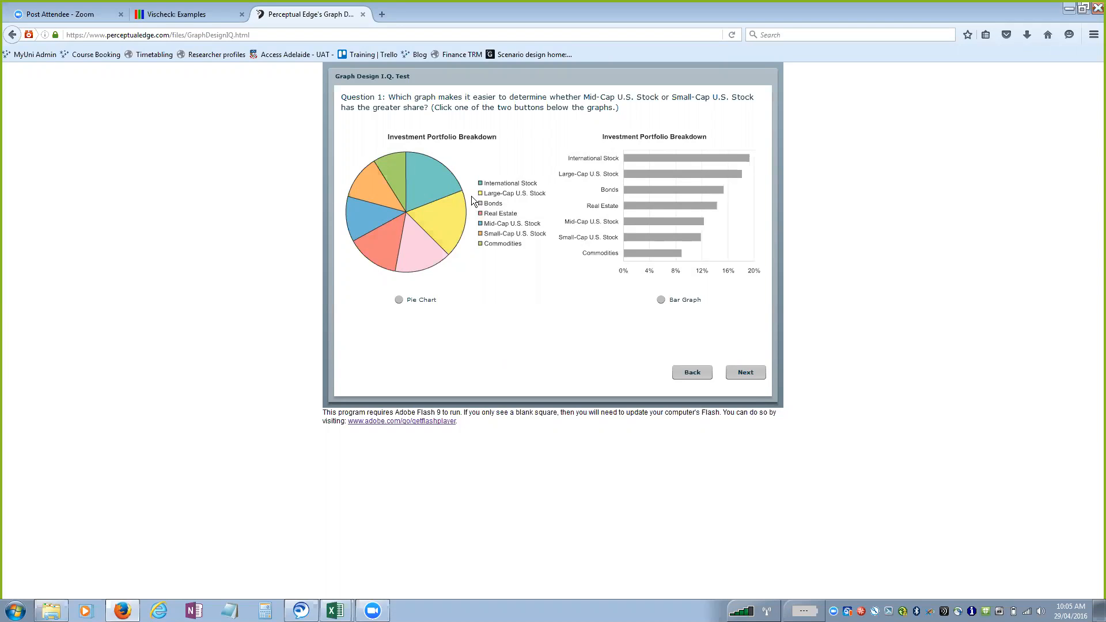
{"action": "key", "text": "ctrl"}
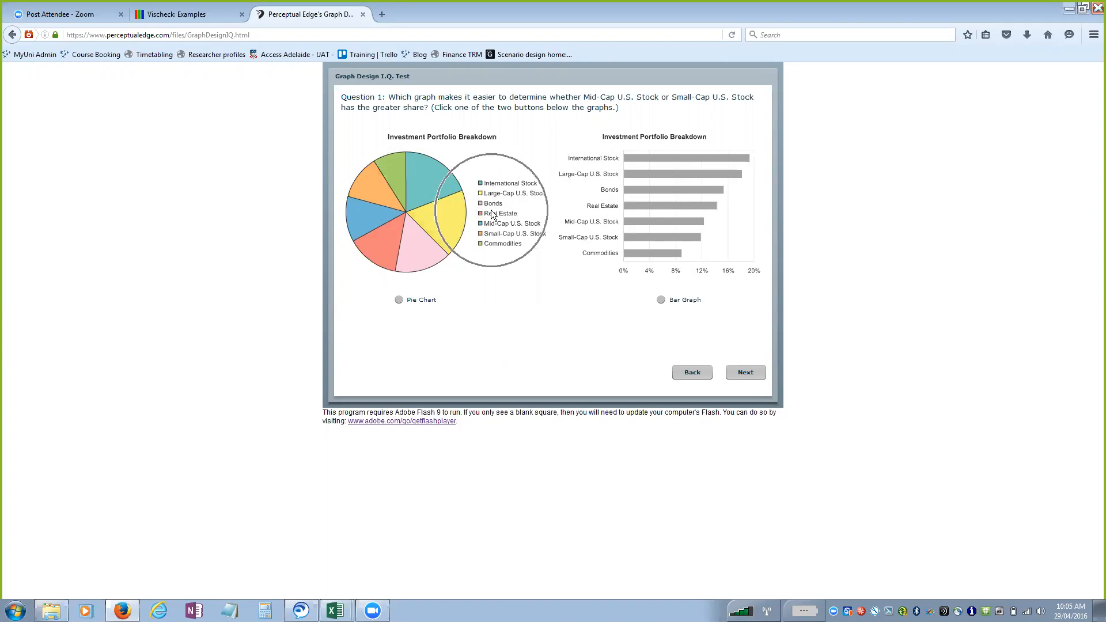
{"action": "key", "text": "ctrl"}
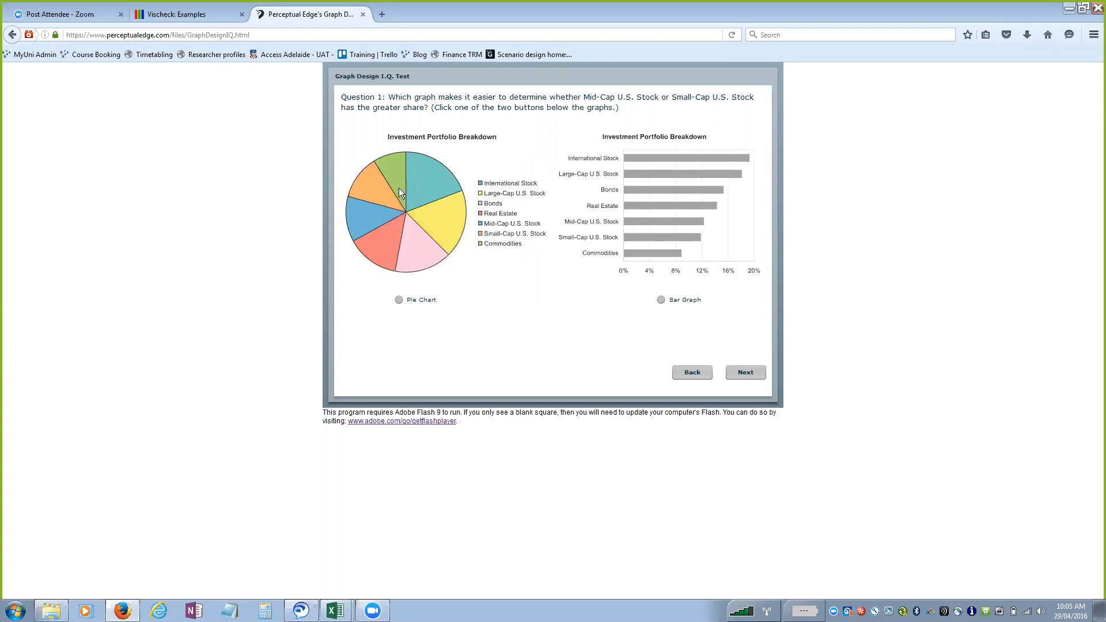
{"action": "key", "text": "ctrl"}
{"action": "key", "text": "ctrl"}
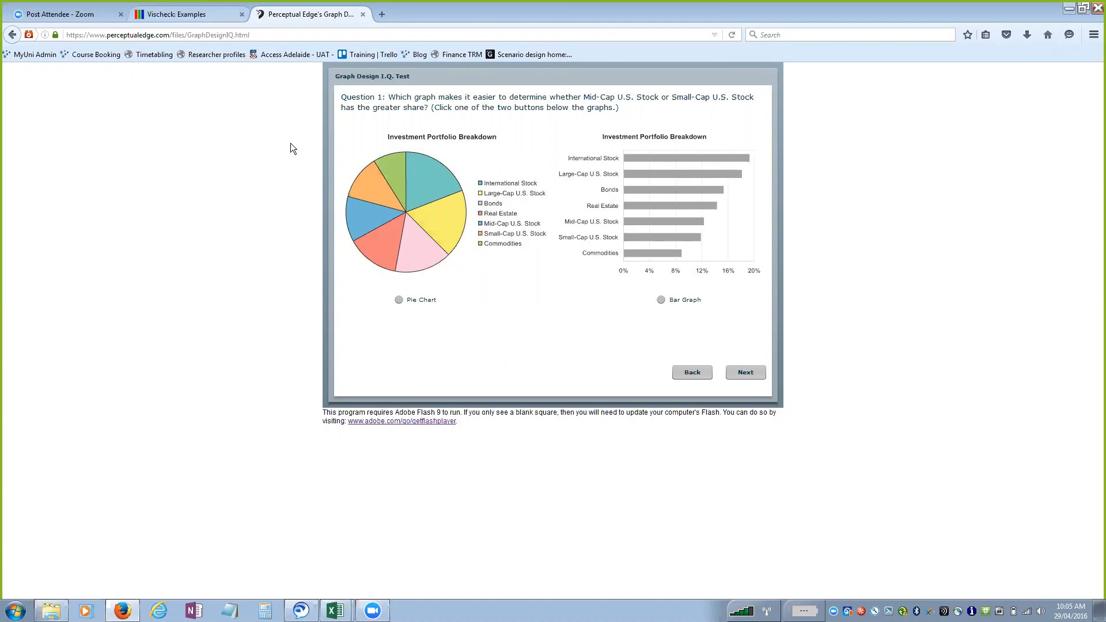
{"action": "left_click", "coordinate": [188, 15]}
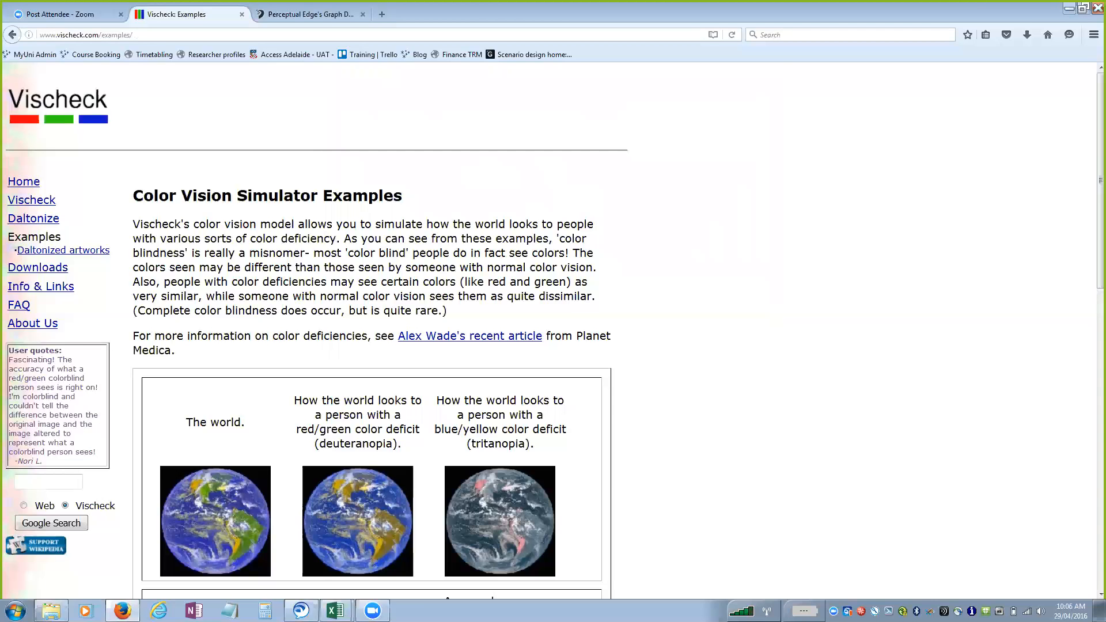
Switch to CHART1.xlsx in Excel and create a default column chart of the sales table on its own chart sheet.
{"action": "mouse_move", "coordinate": [335, 611]}
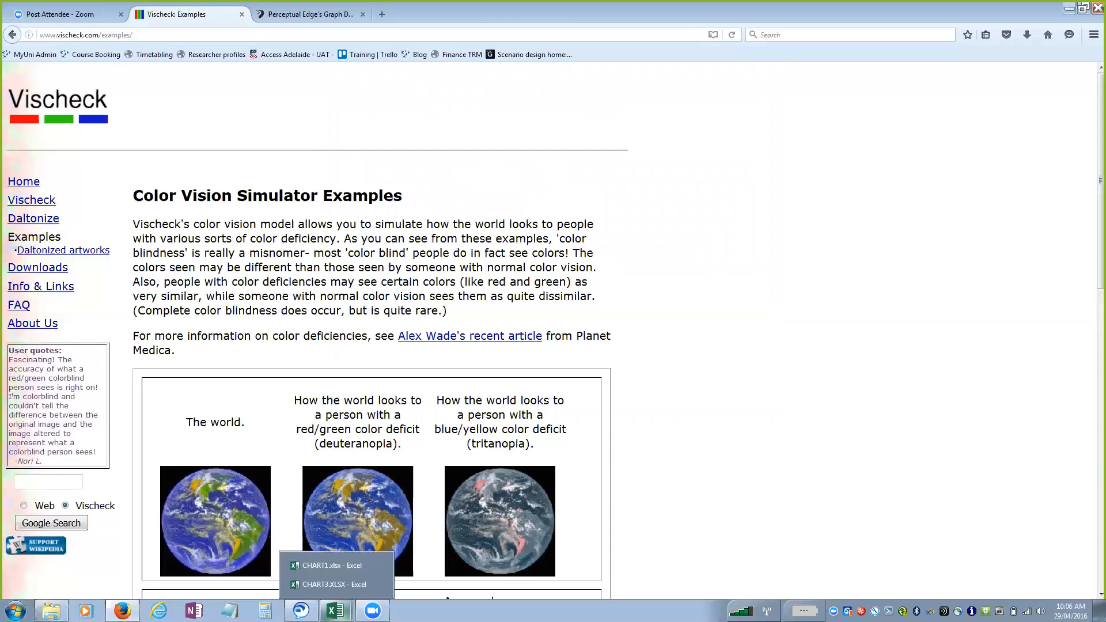
{"action": "left_click", "coordinate": [331, 565]}
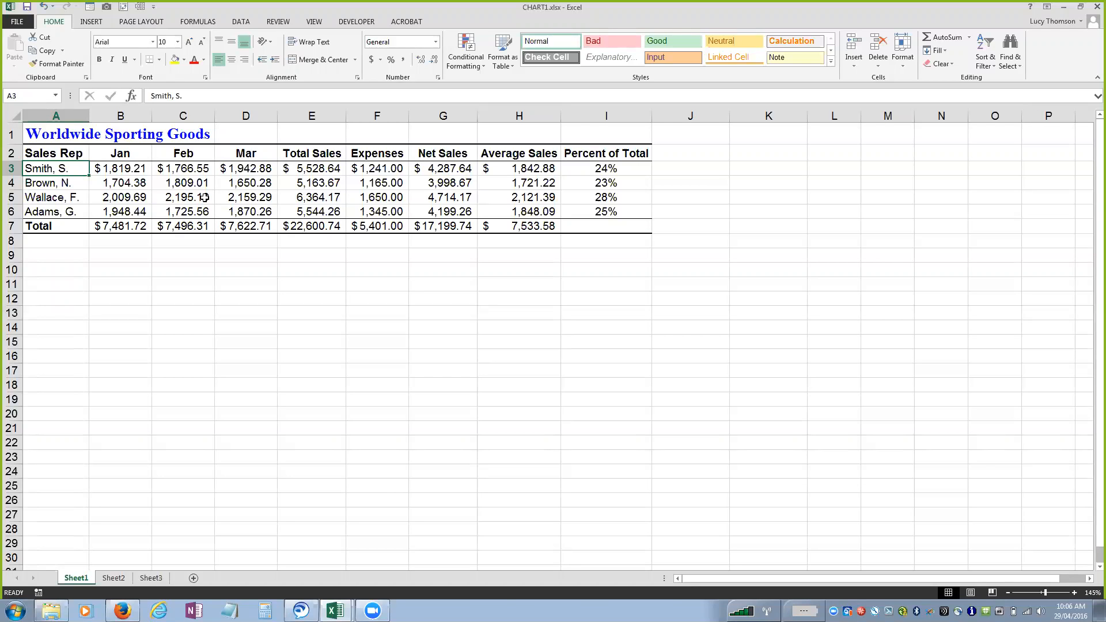
{"action": "left_click", "coordinate": [88, 22]}
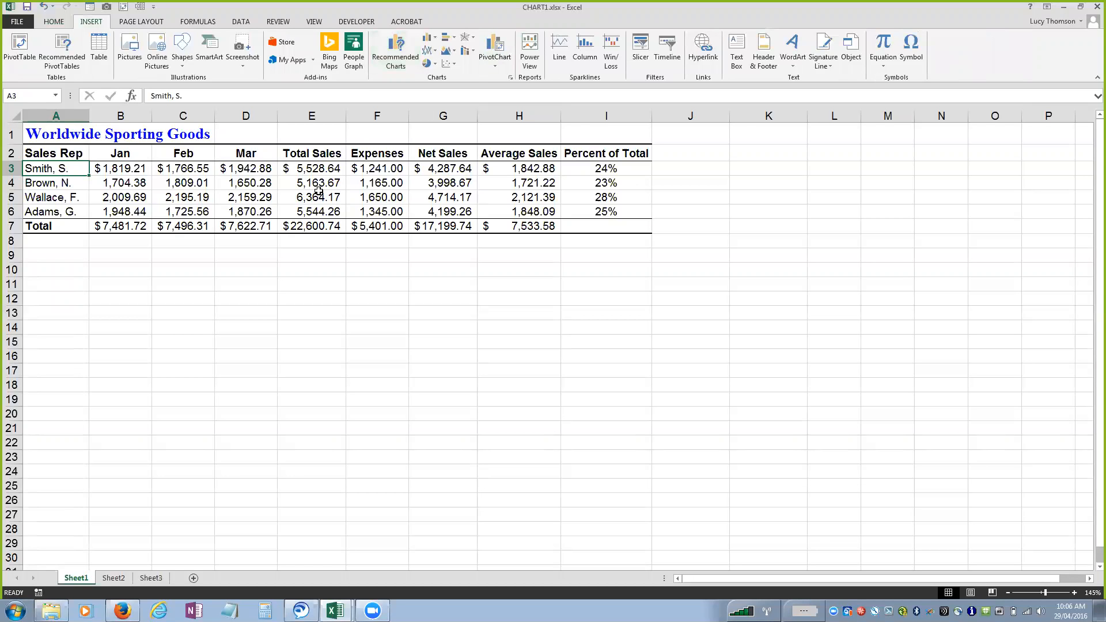
{"action": "key", "text": "F11"}
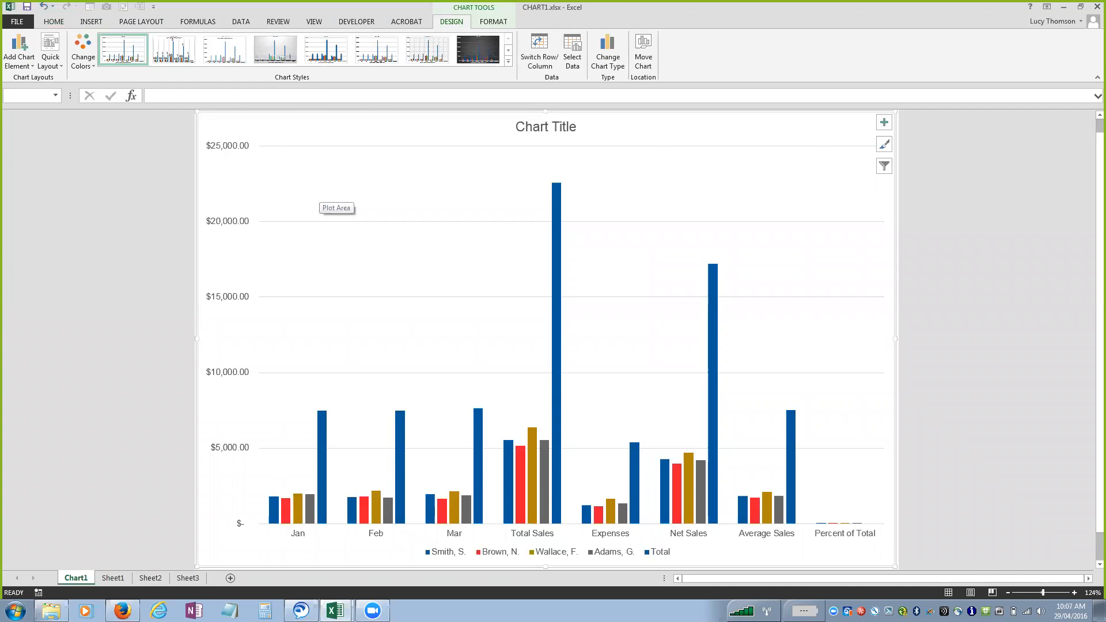
Examine the chart's element and style options and the Design and Format tools available while the chart is selected.
{"action": "left_click", "coordinate": [884, 122]}
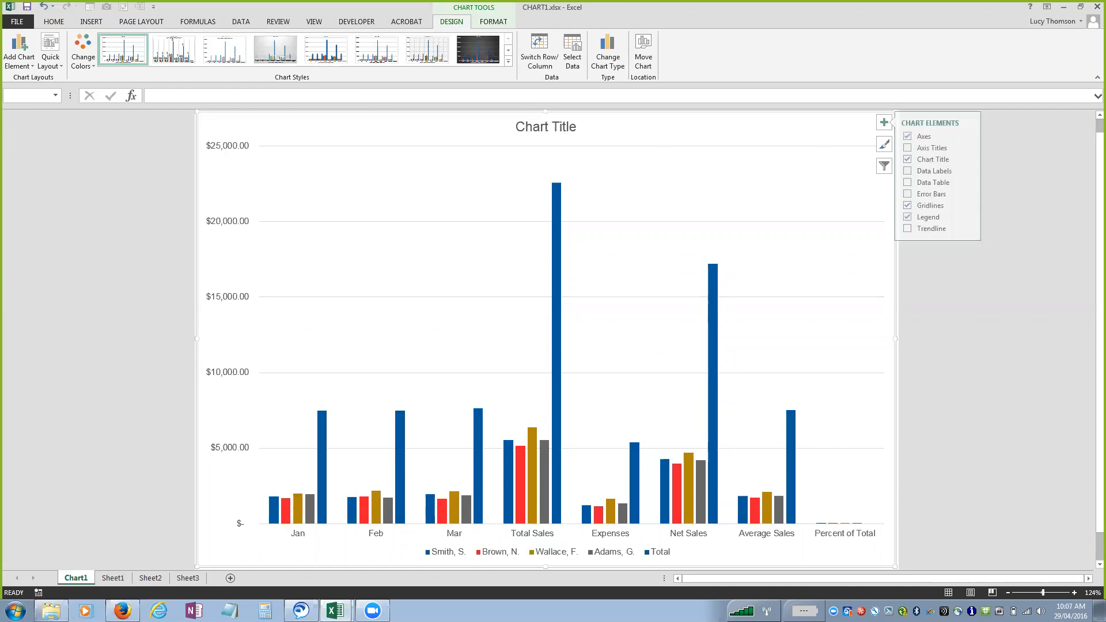
{"action": "left_click", "coordinate": [884, 144]}
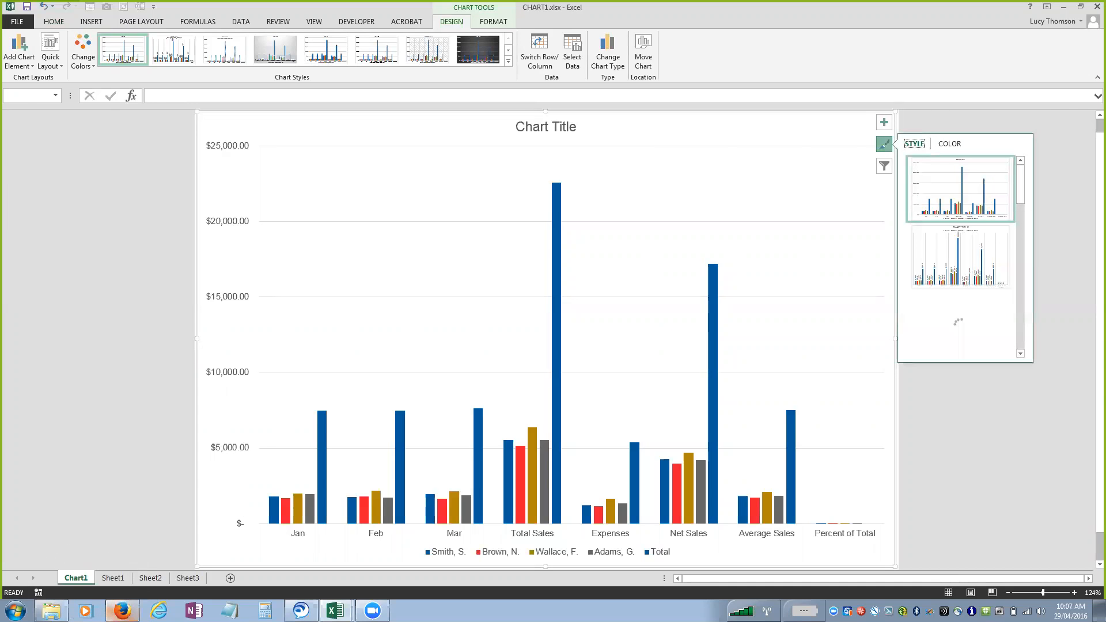
{"action": "left_click", "coordinate": [282, 197]}
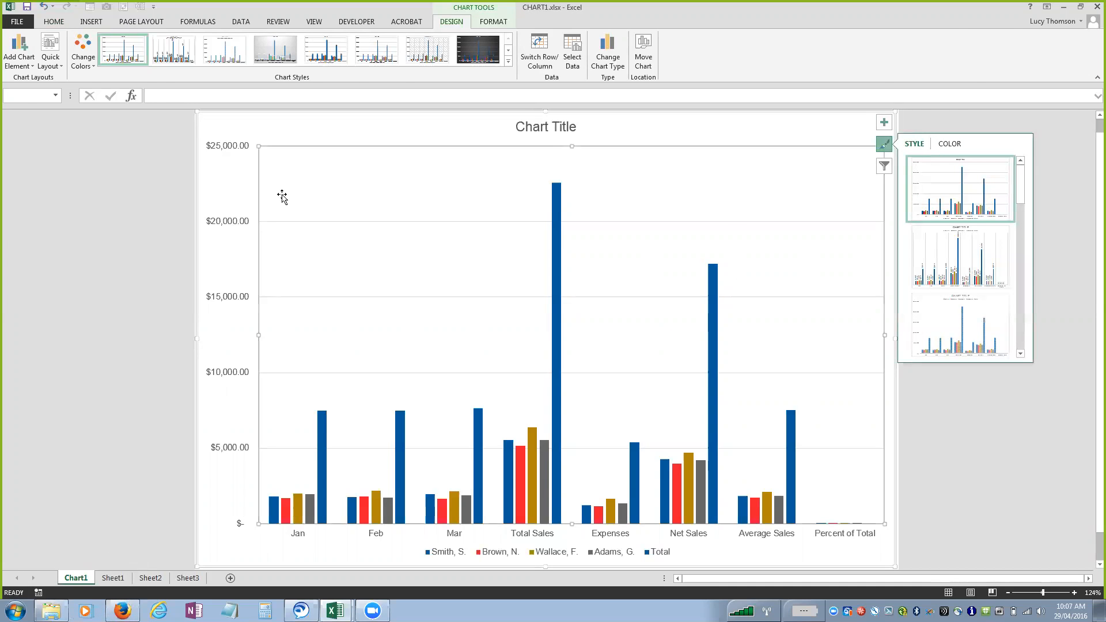
{"action": "left_click", "coordinate": [138, 183]}
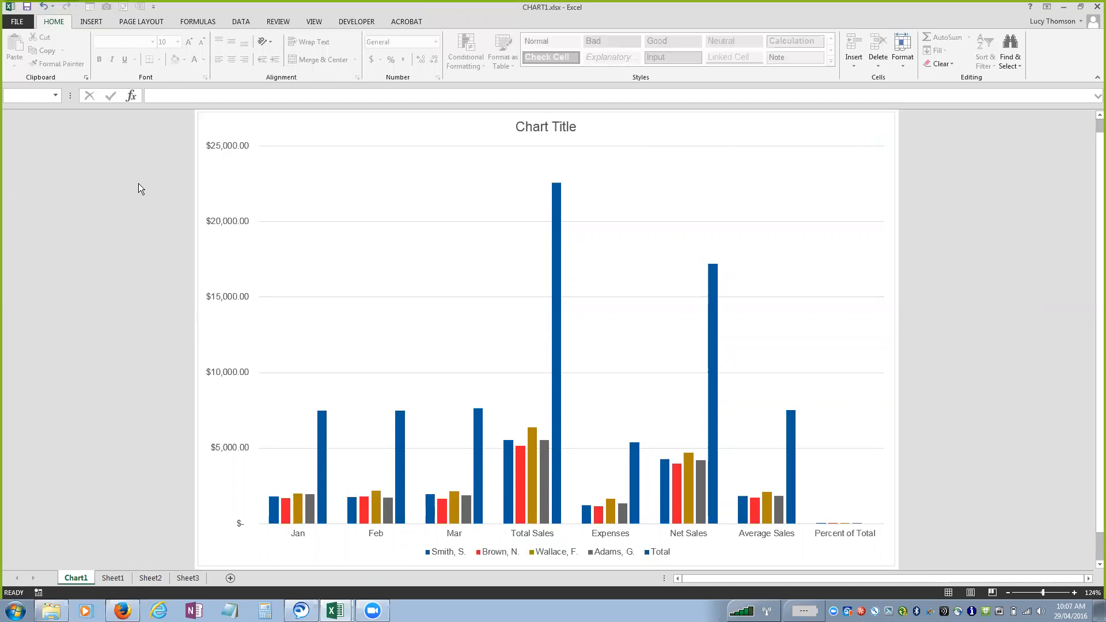
{"action": "left_click", "coordinate": [346, 125]}
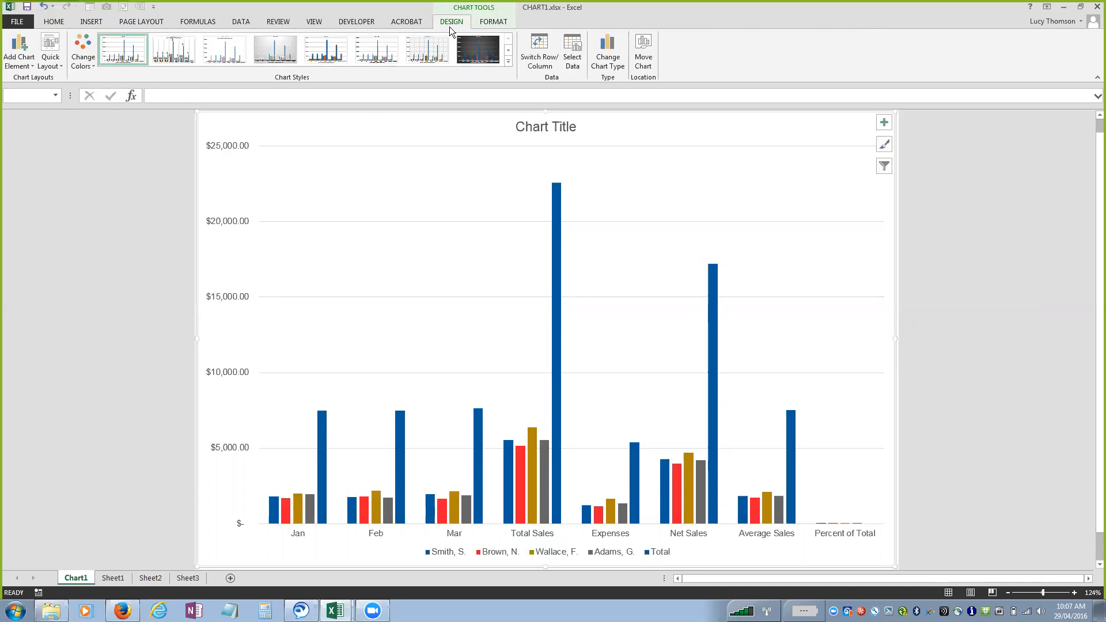
{"action": "left_click", "coordinate": [84, 171]}
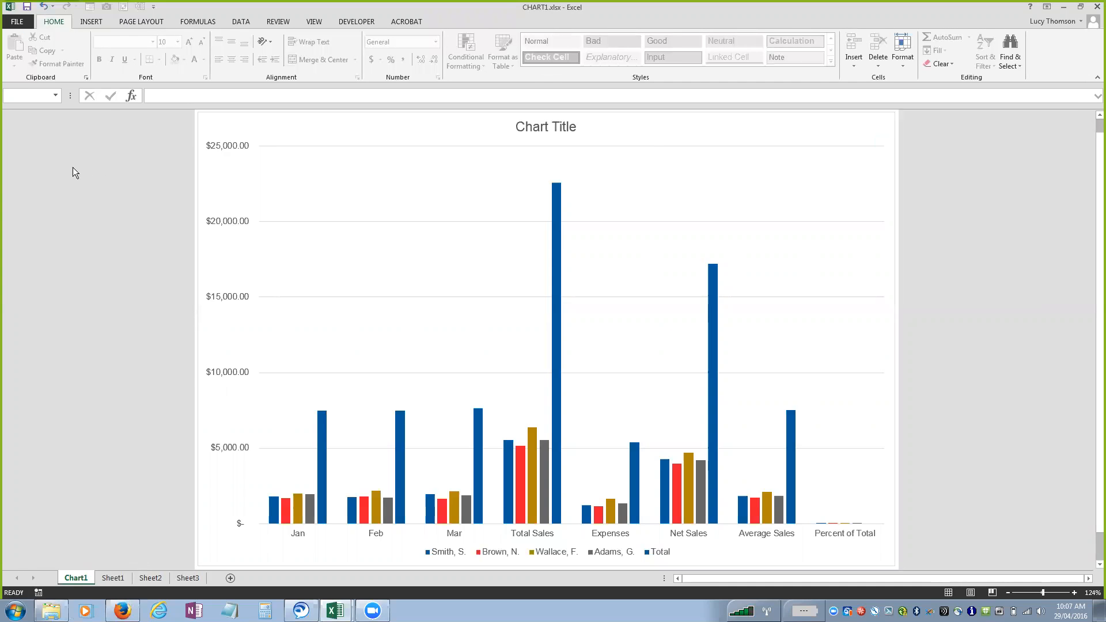
{"action": "left_click", "coordinate": [221, 162]}
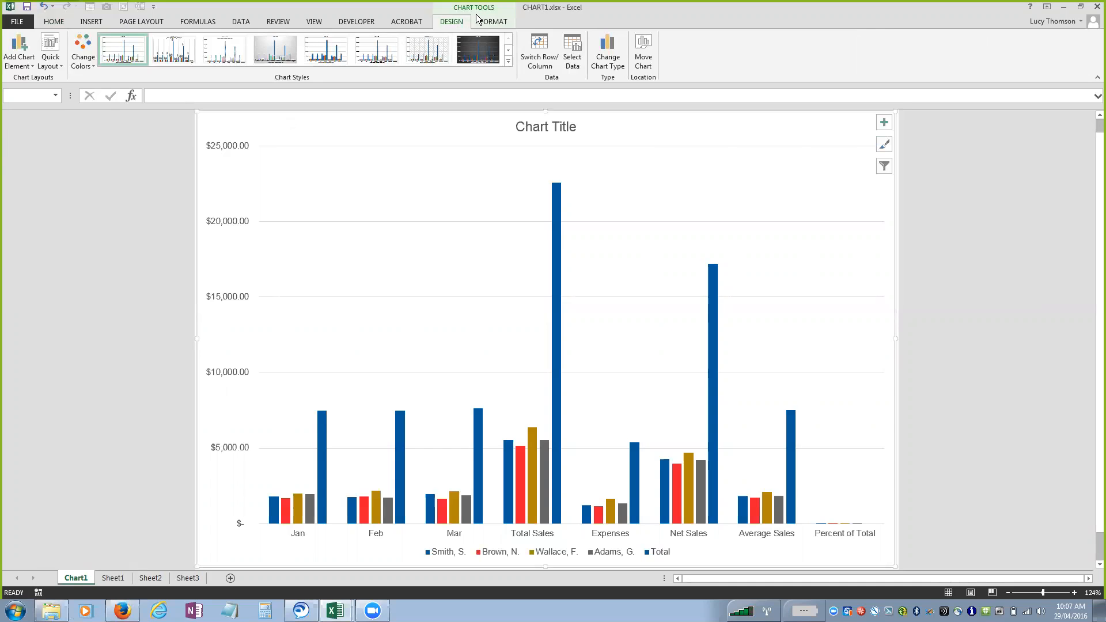
{"action": "left_click", "coordinate": [485, 21]}
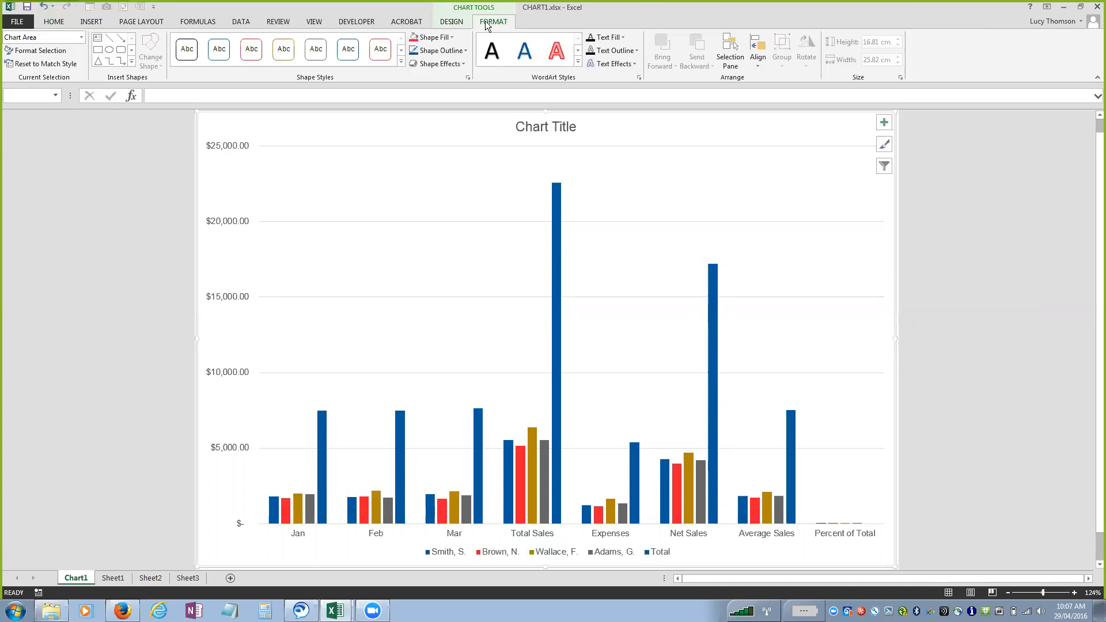
{"action": "left_click", "coordinate": [452, 22]}
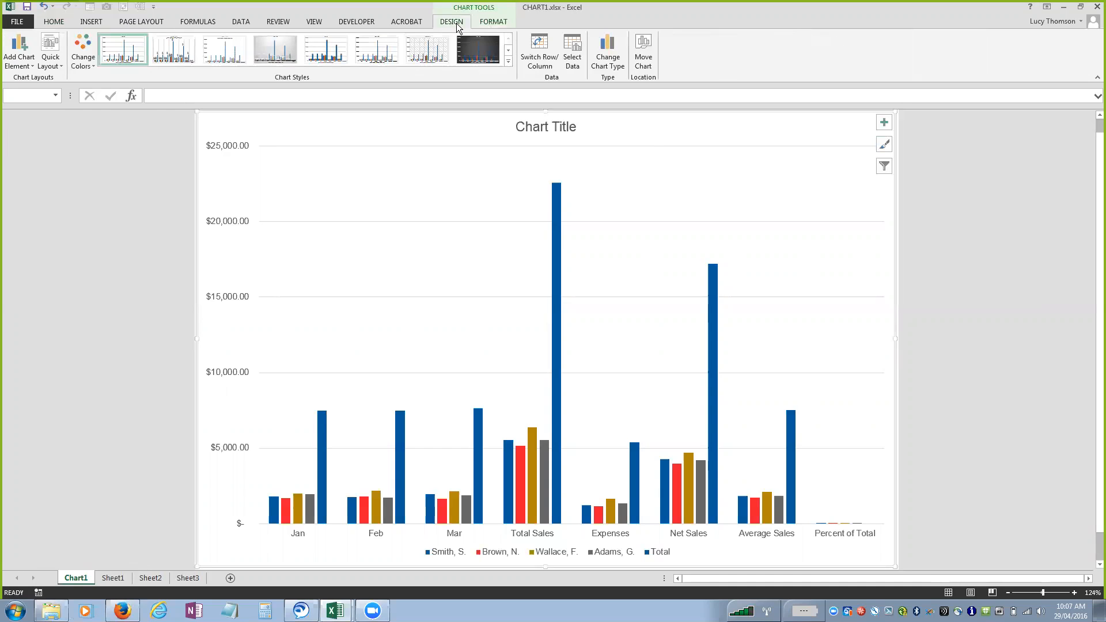
Browse the addable chart elements, quick layouts, color schemes and chart styles without applying any of them.
{"action": "left_click", "coordinate": [23, 67]}
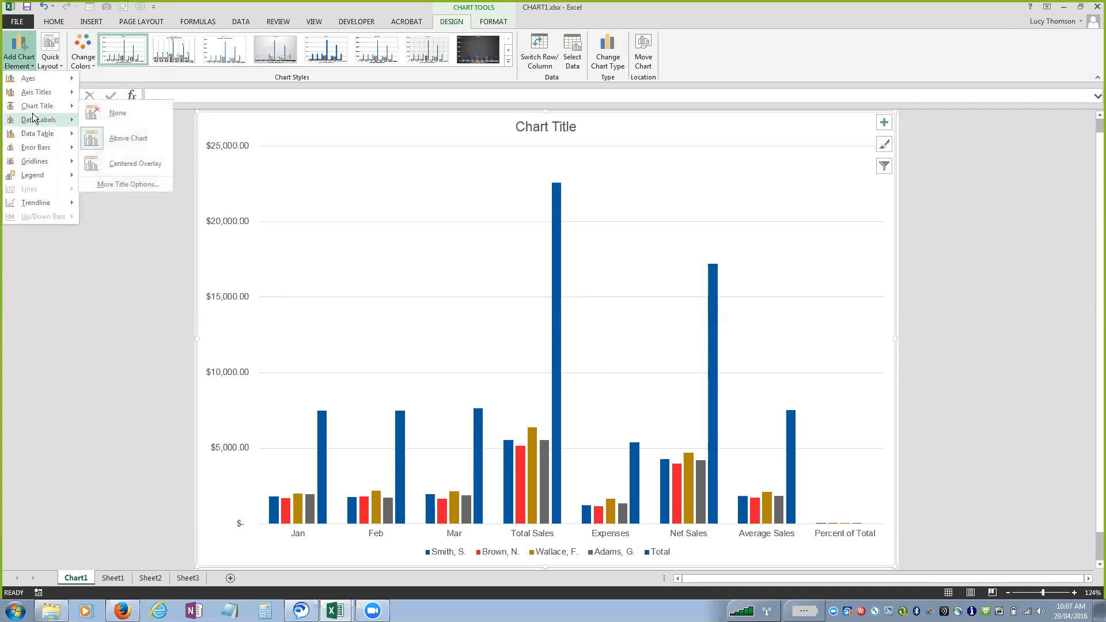
{"action": "mouse_move", "coordinate": [40, 120]}
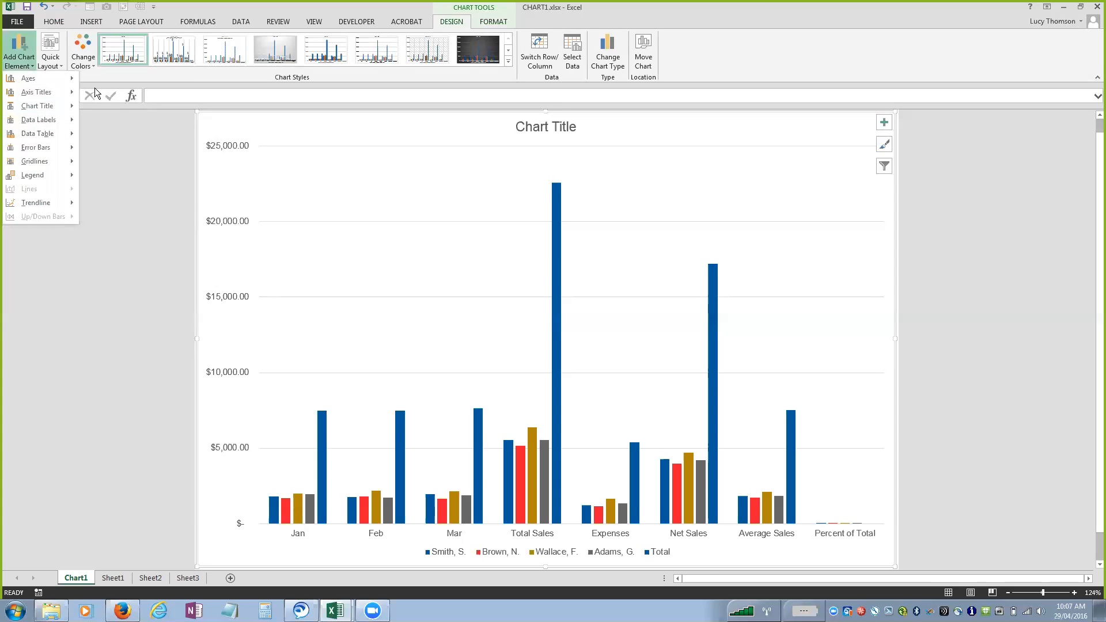
{"action": "left_click", "coordinate": [118, 81]}
{"action": "left_click", "coordinate": [54, 68]}
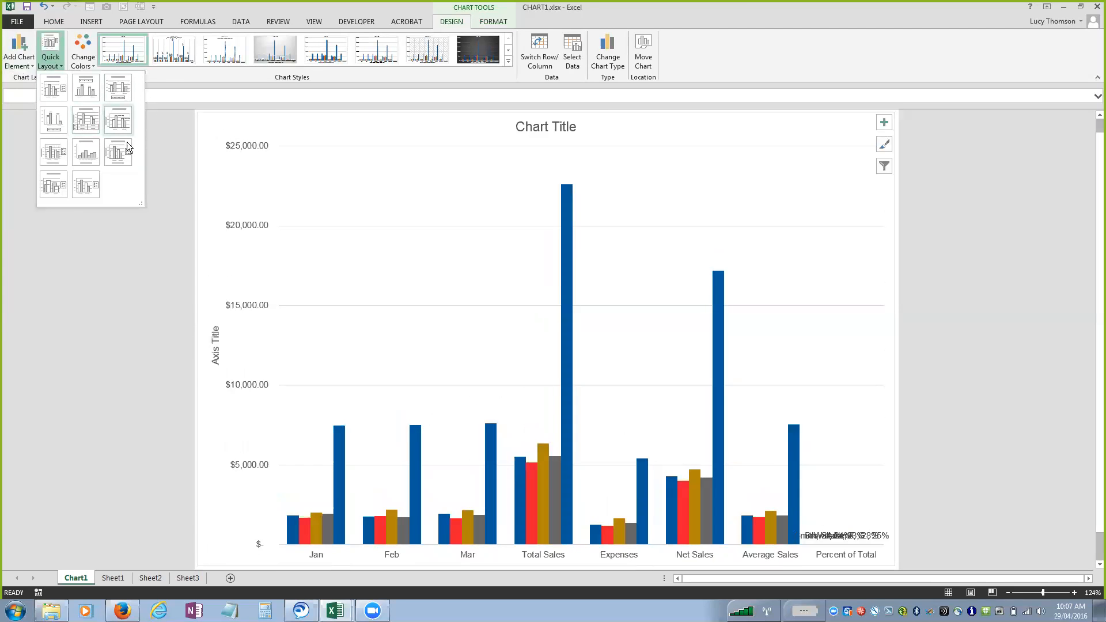
{"action": "left_click", "coordinate": [179, 126]}
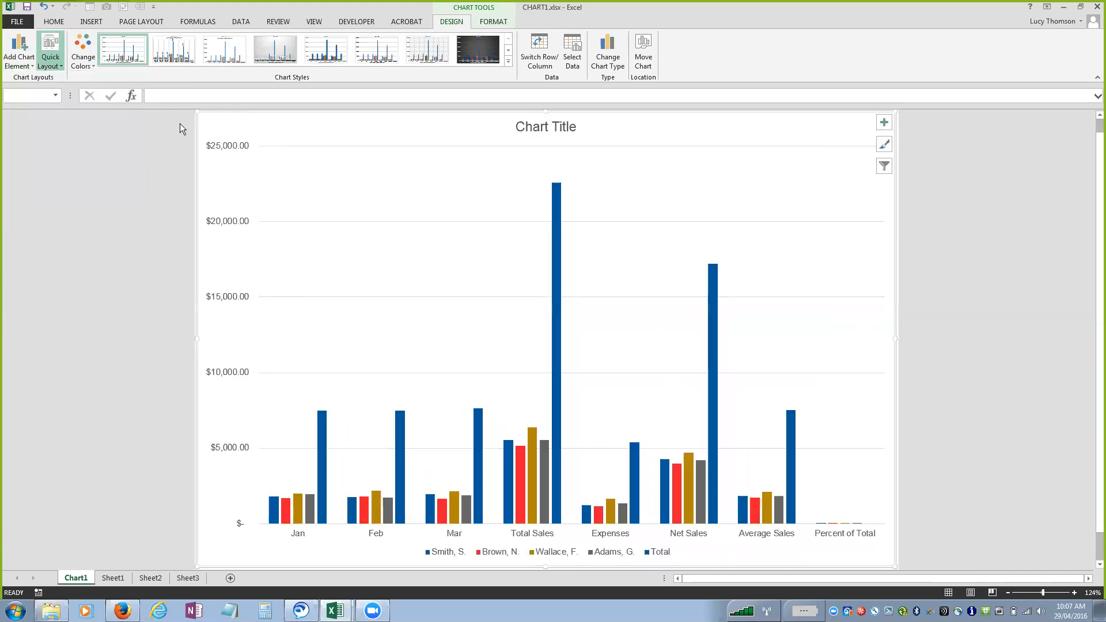
{"action": "left_click", "coordinate": [88, 65]}
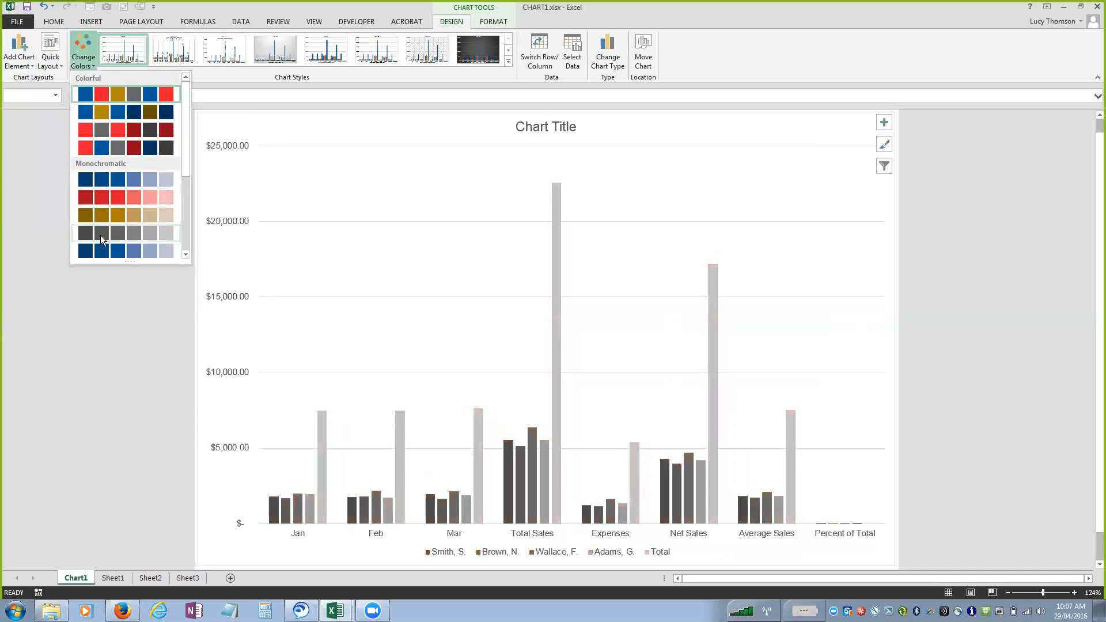
{"action": "left_click", "coordinate": [209, 94]}
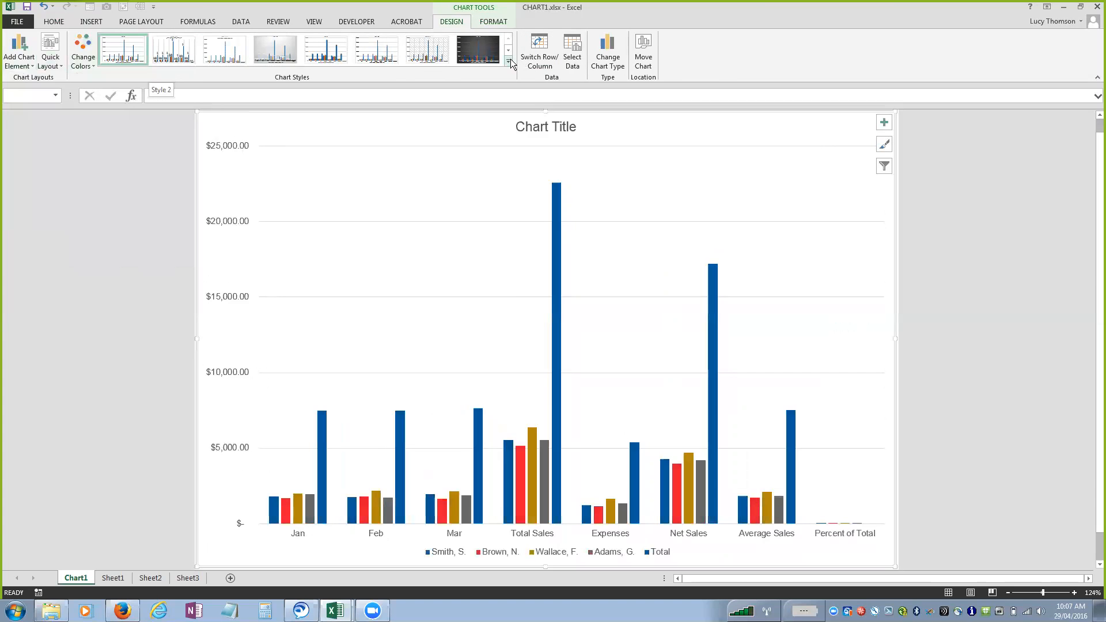
{"action": "left_click", "coordinate": [509, 62]}
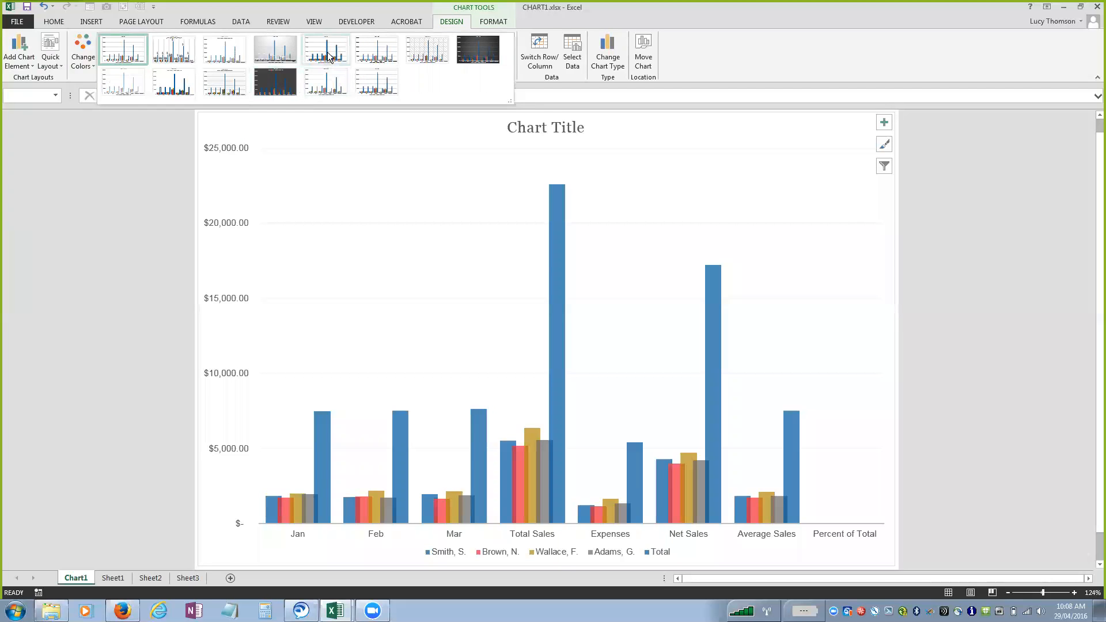
Swap the chart's rows and columns, and swap them back to the original arrangement.
{"action": "left_click", "coordinate": [539, 56]}
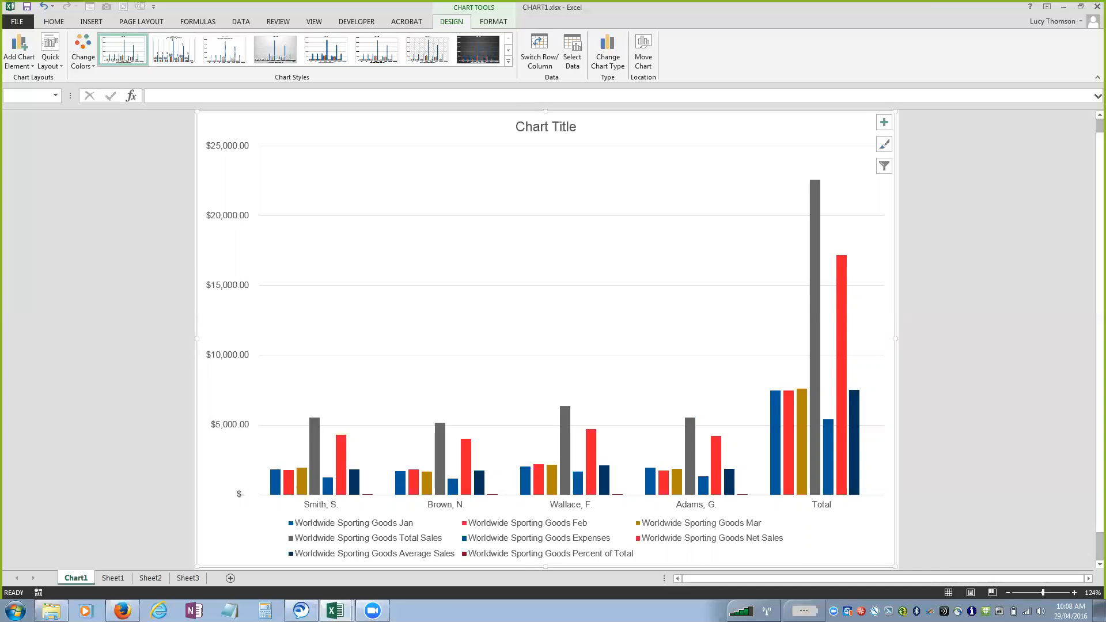
{"action": "left_click", "coordinate": [546, 56]}
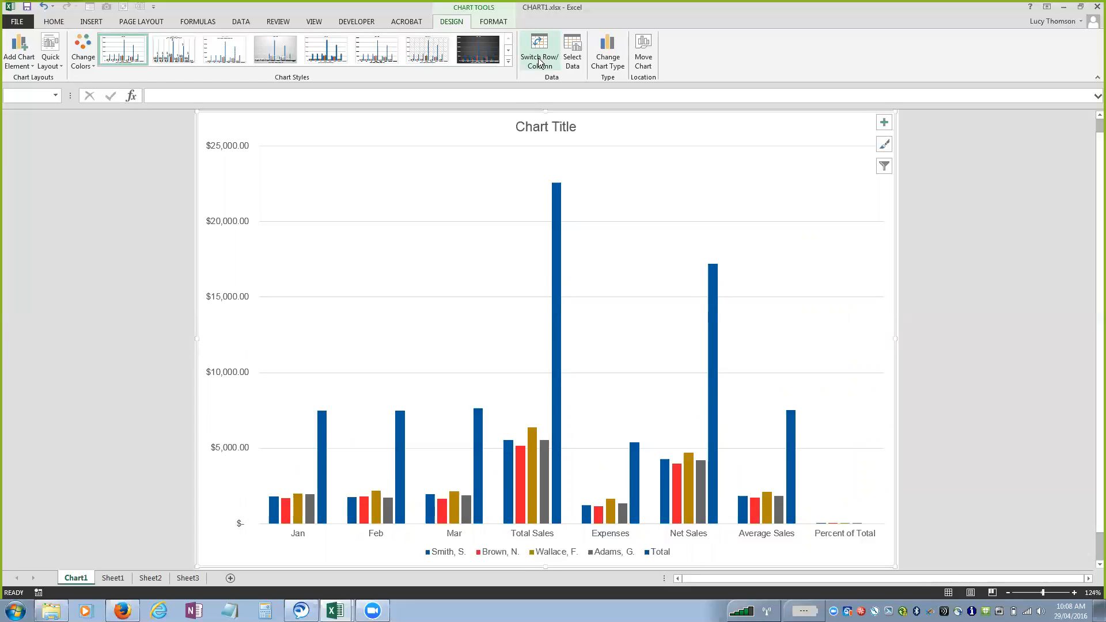
Exclude the Total Sales, Expenses, Net Sales, Average Sales and Percent of Total categories from the chart's data source.
{"action": "left_click", "coordinate": [573, 56]}
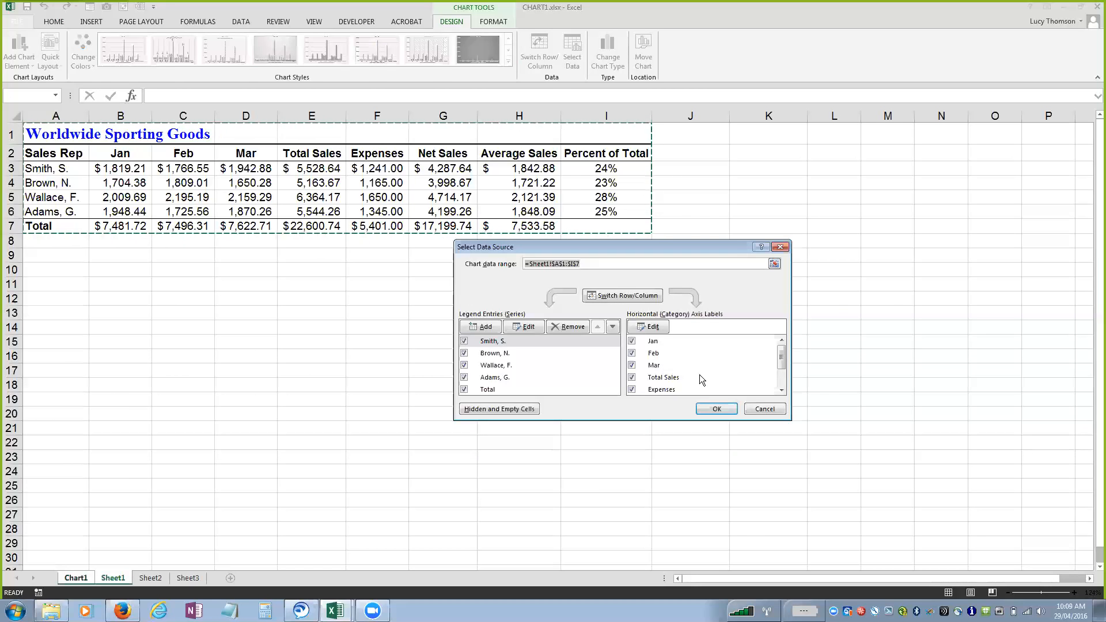
{"action": "mouse_move", "coordinate": [780, 361]}
{"action": "left_mouse_down"}
{"action": "mouse_move", "coordinate": [783, 382]}
{"action": "mouse_move", "coordinate": [784, 370]}
{"action": "left_mouse_up"}
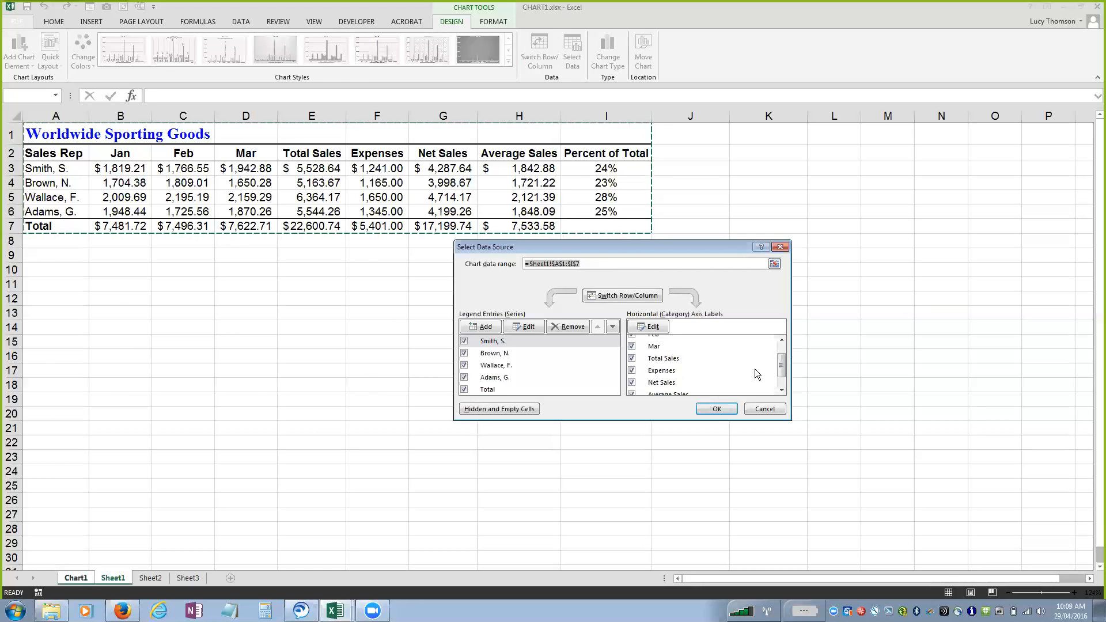
{"action": "left_click", "coordinate": [631, 357]}
{"action": "left_click", "coordinate": [631, 370]}
{"action": "left_click", "coordinate": [631, 382]}
{"action": "left_click_drag", "start_coordinate": [781, 369], "coordinate": [781, 376]}
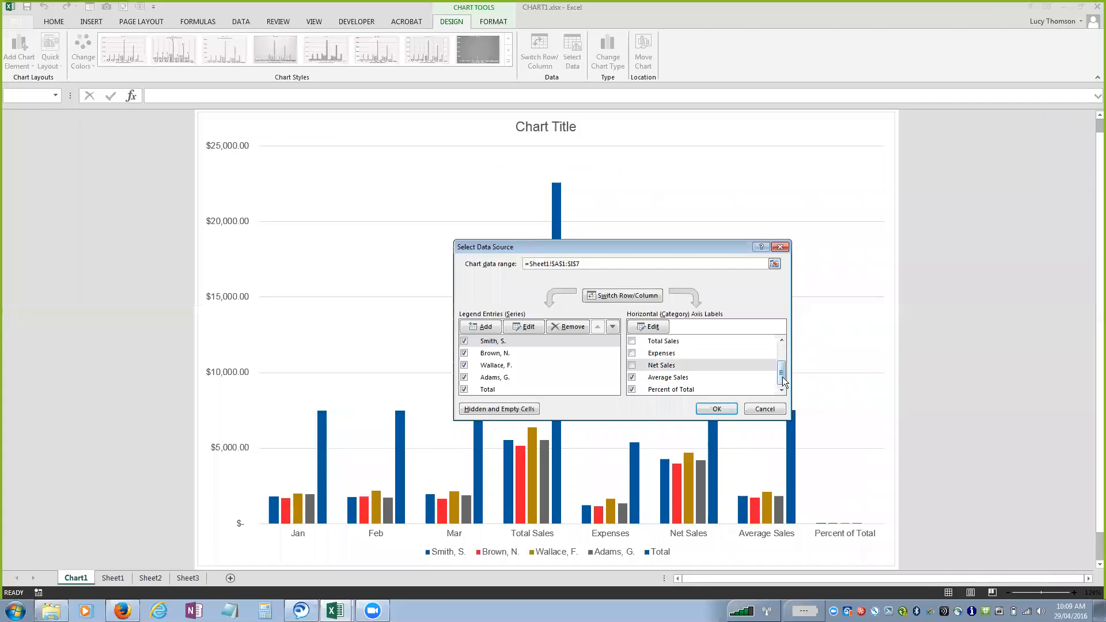
{"action": "left_click", "coordinate": [632, 377]}
{"action": "left_click", "coordinate": [632, 389]}
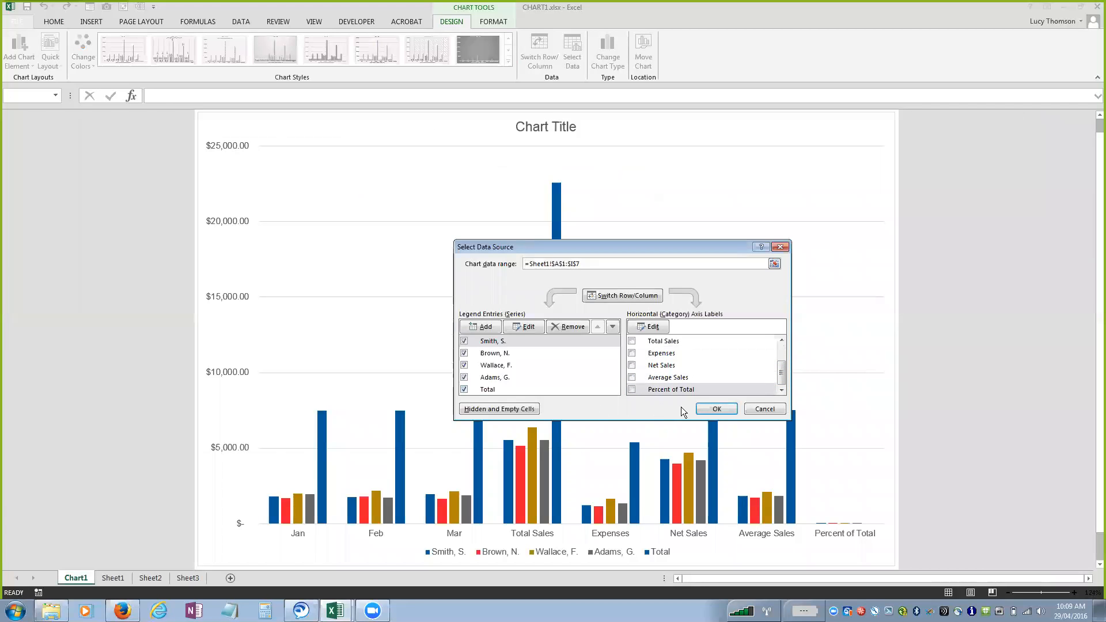
{"action": "left_click", "coordinate": [716, 409]}
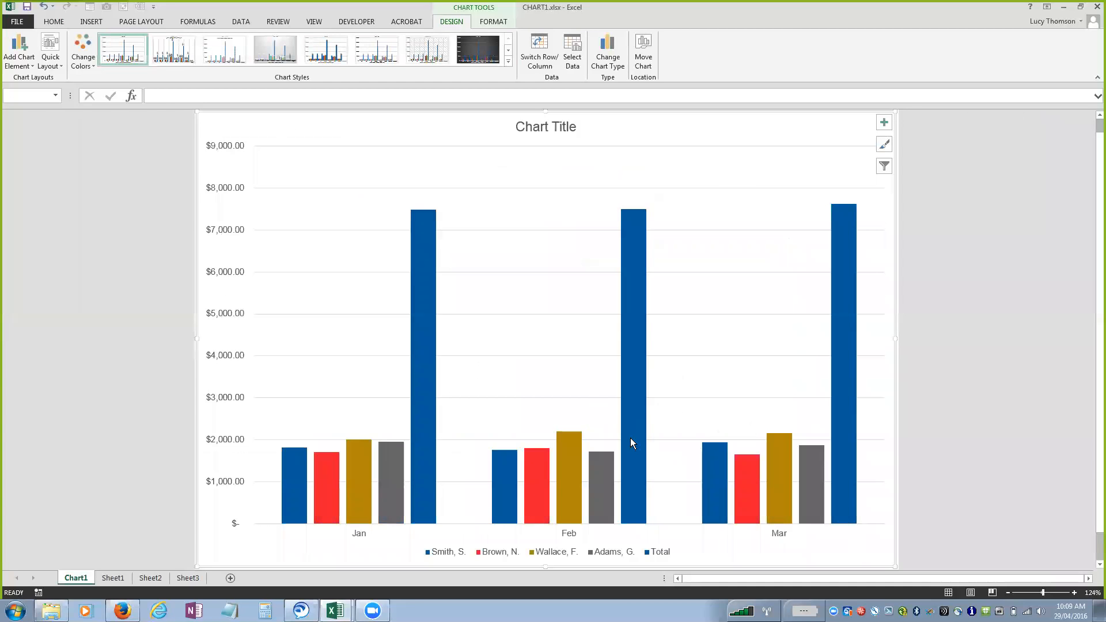
Set the chart's data range to A2:D6 on Sheet1, covering the sales reps and their Jan to Mar figures.
{"action": "left_click", "coordinate": [577, 62]}
{"action": "left_click_drag", "start_coordinate": [34, 153], "coordinate": [244, 214]}
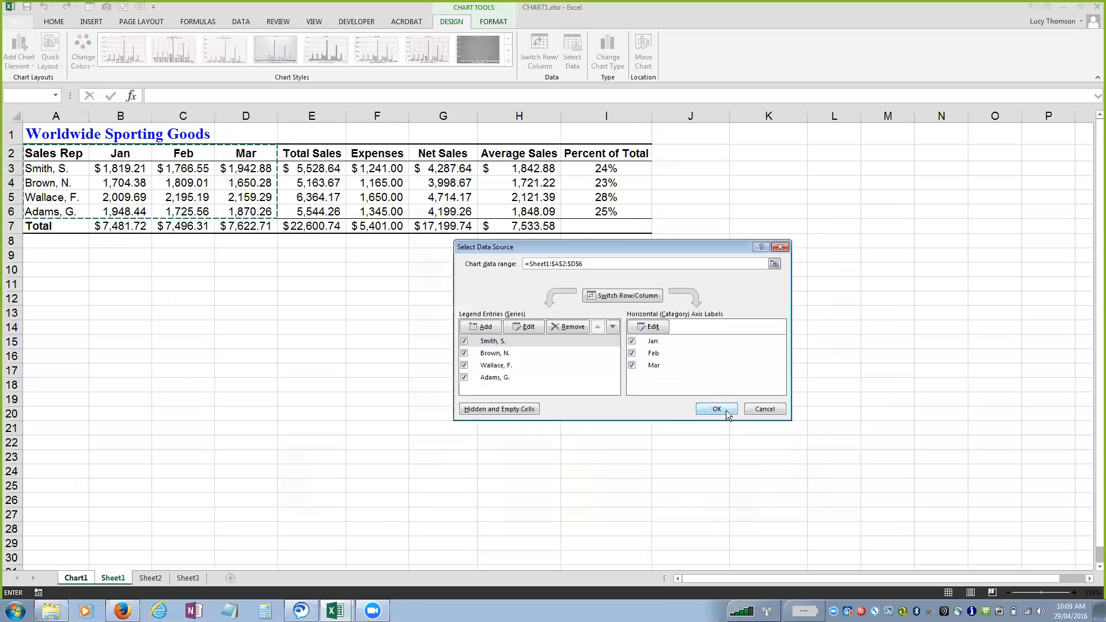
{"action": "left_click", "coordinate": [717, 409]}
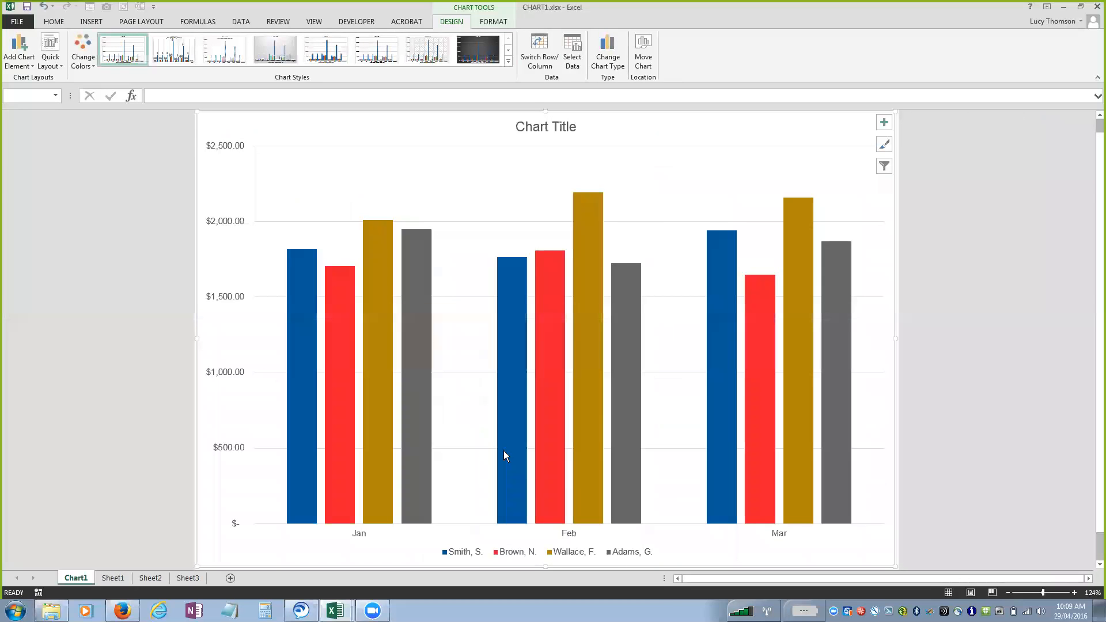
Look through the recommended chart types for the sales chart, previewing Stacked Area and Bubble.
{"action": "mouse_move", "coordinate": [504, 451]}
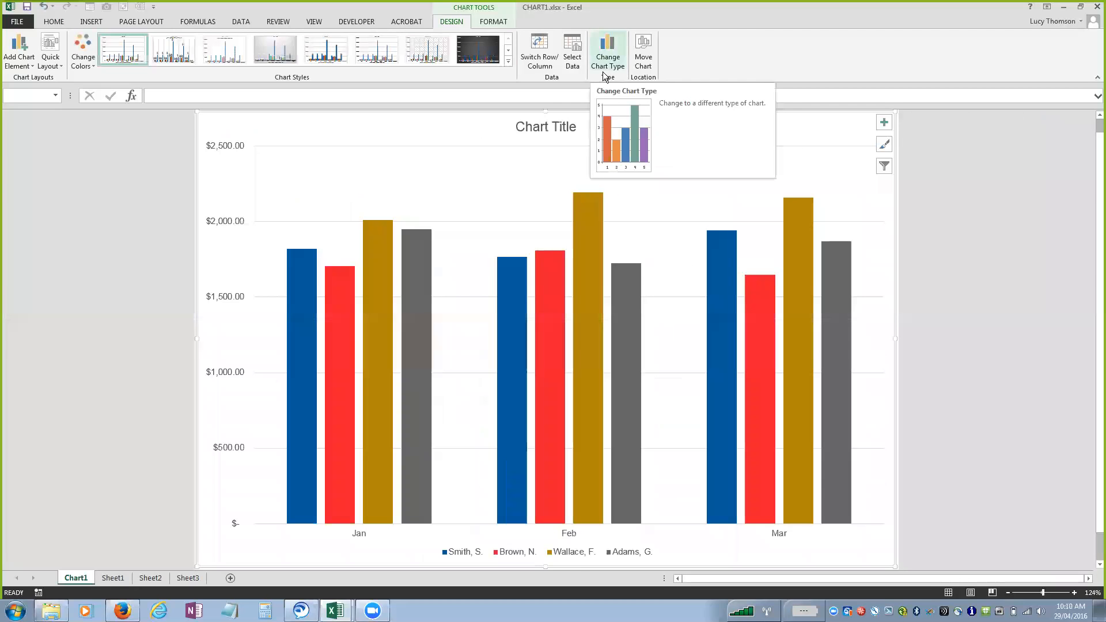
{"action": "left_click", "coordinate": [610, 53]}
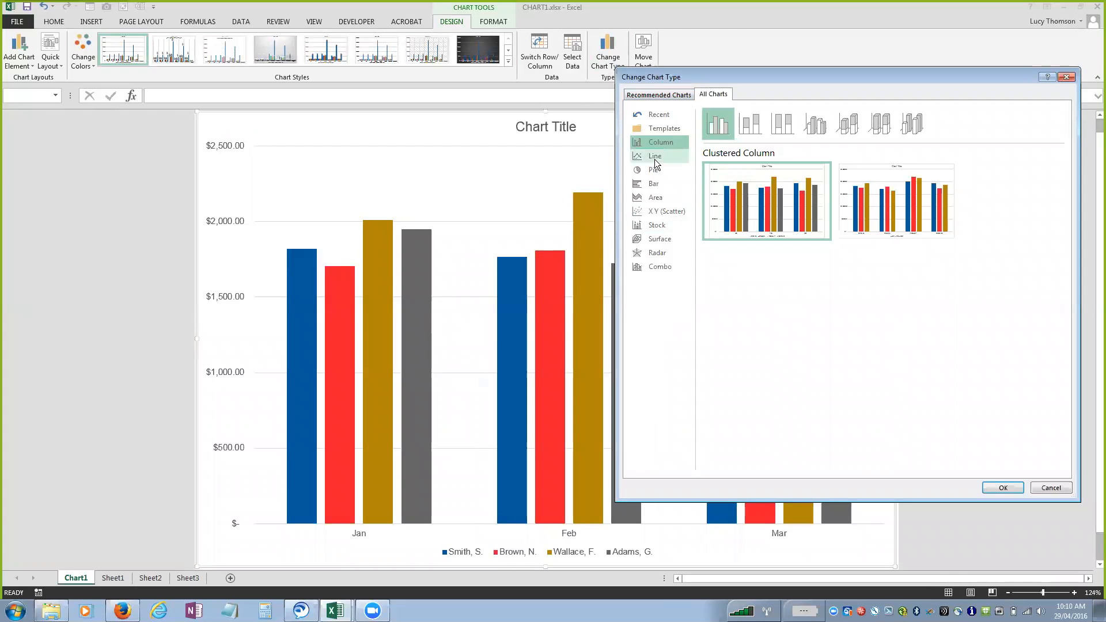
{"action": "left_click", "coordinate": [665, 93]}
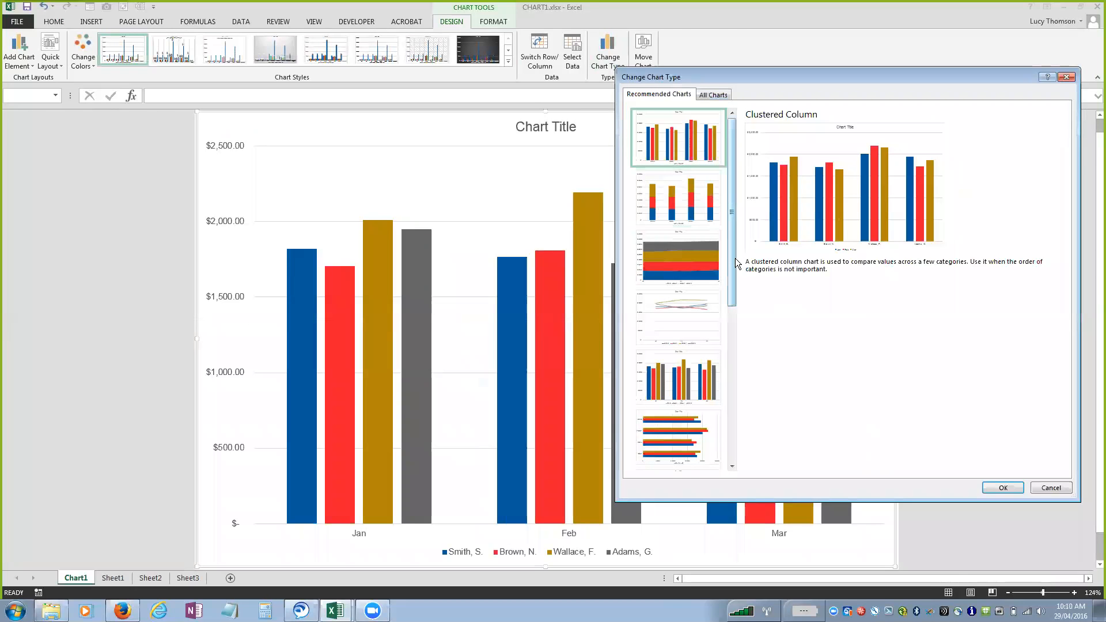
{"action": "left_click", "coordinate": [705, 265]}
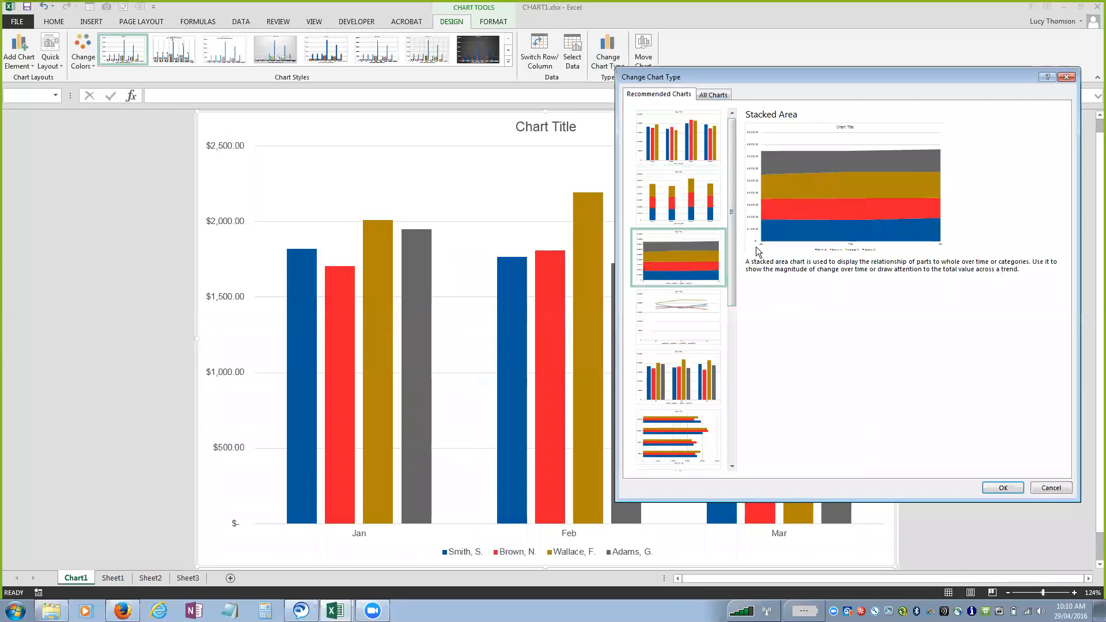
{"action": "left_click_drag", "start_coordinate": [736, 277], "coordinate": [728, 452]}
{"action": "left_click", "coordinate": [681, 381]}
{"action": "left_click_drag", "start_coordinate": [737, 332], "coordinate": [716, 134]}
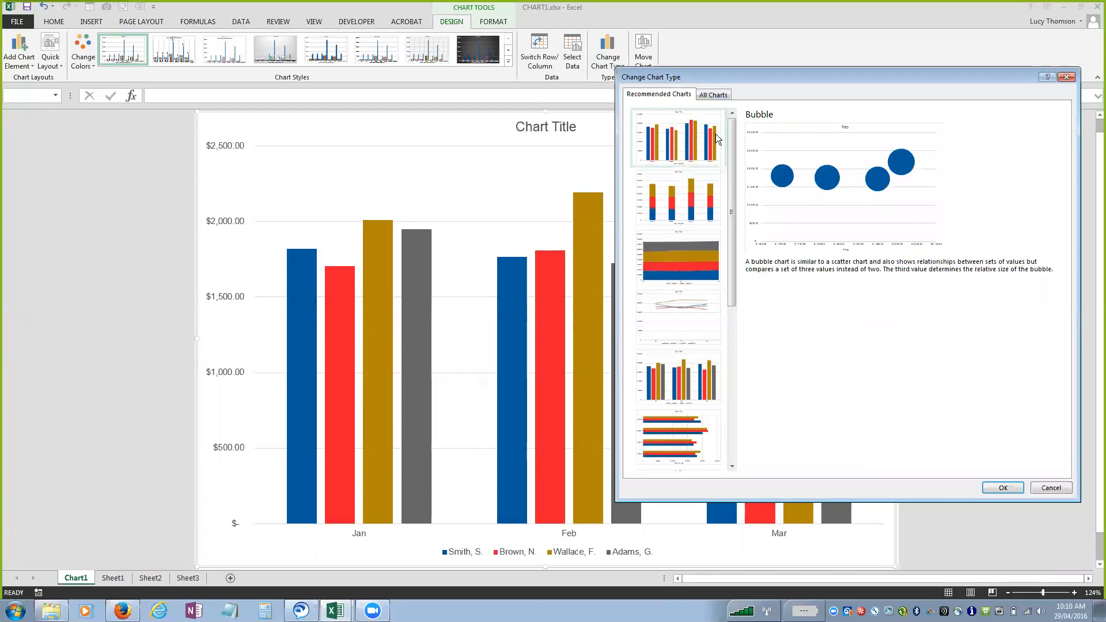
Preview the Pie and Area chart types, and change the chart to a Clustered Bar.
{"action": "left_click", "coordinate": [711, 93]}
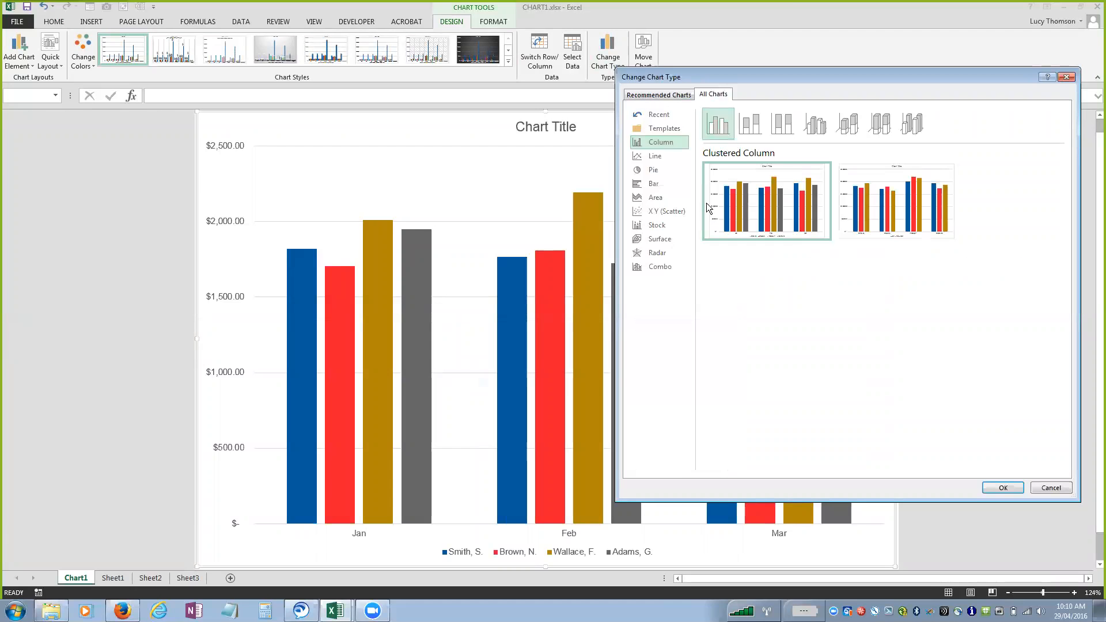
{"action": "left_click", "coordinate": [656, 169]}
{"action": "mouse_move", "coordinate": [712, 199]}
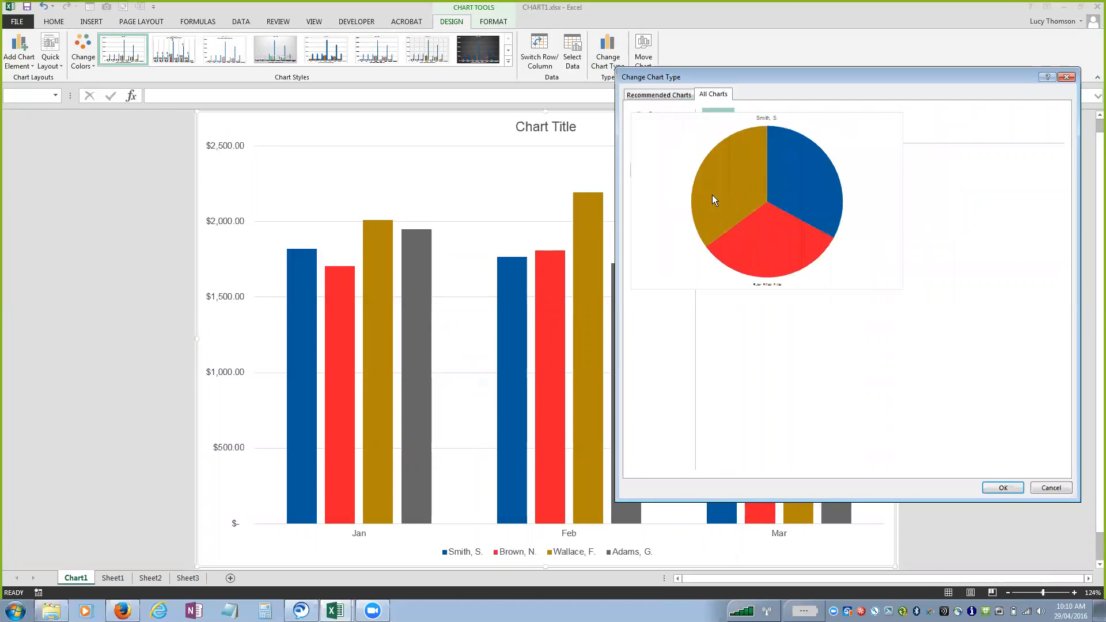
{"action": "left_click", "coordinate": [661, 186]}
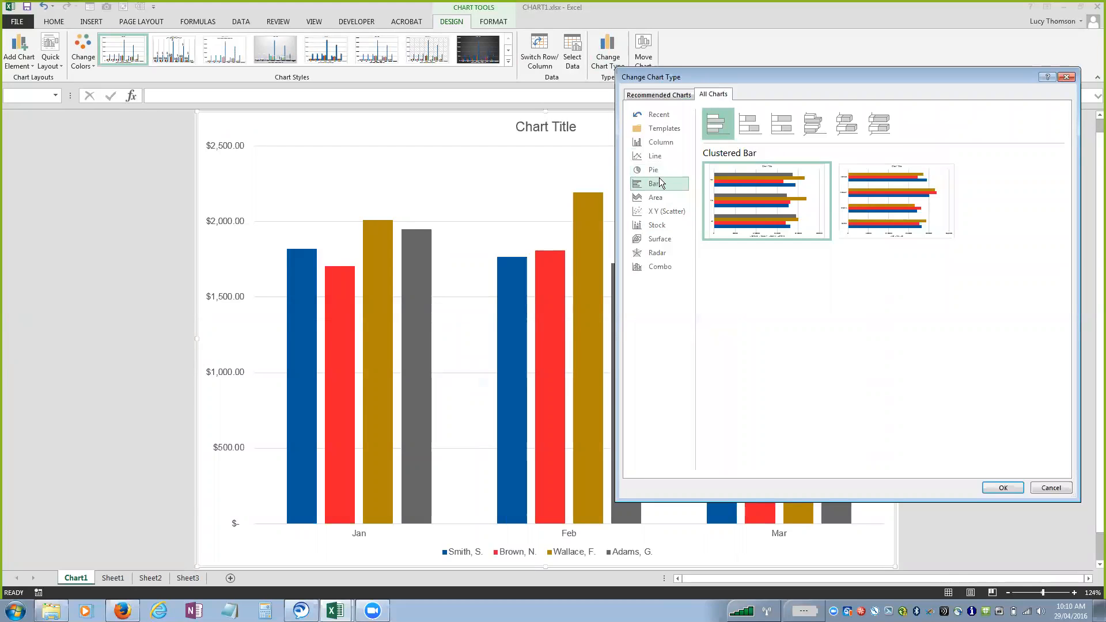
{"action": "left_click", "coordinate": [655, 198]}
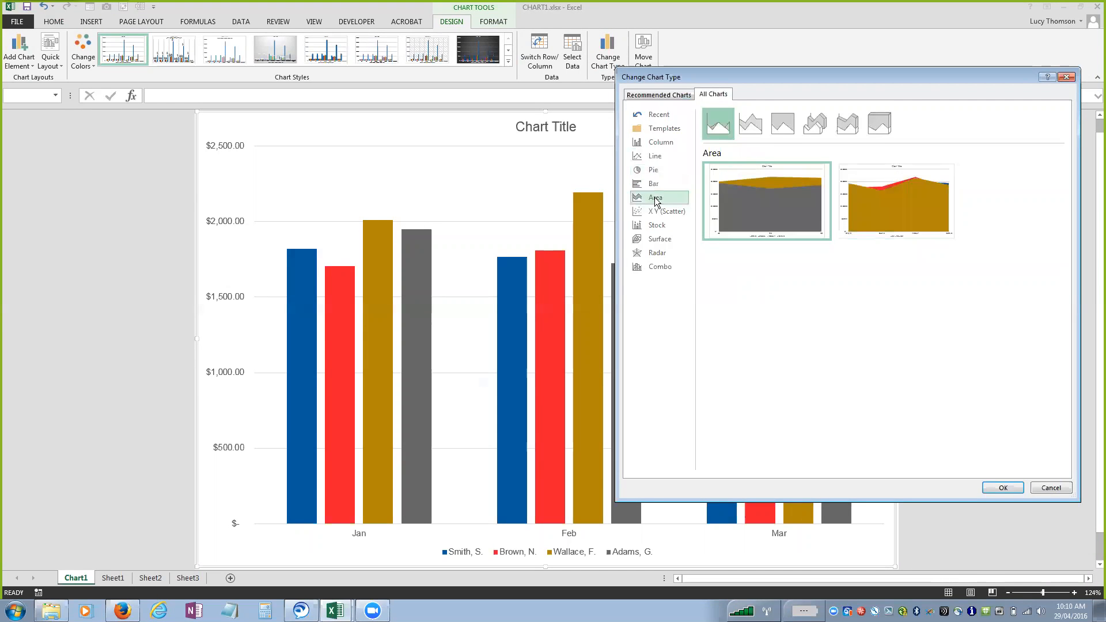
{"action": "left_click", "coordinate": [664, 187]}
{"action": "mouse_move", "coordinate": [809, 189]}
{"action": "left_click", "coordinate": [1002, 488]}
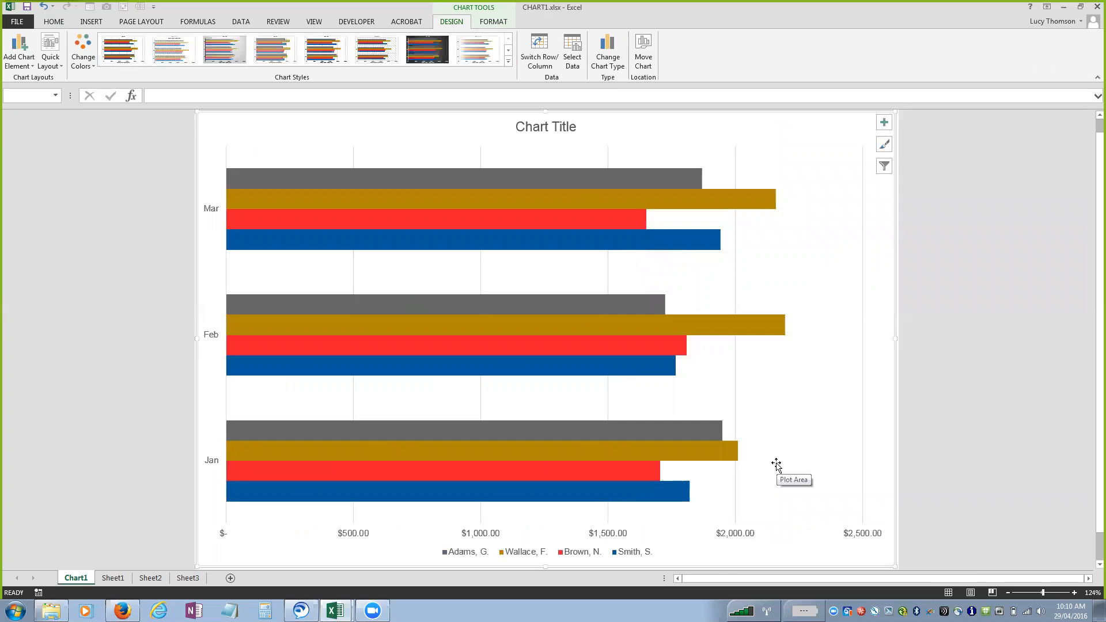
Move the chart from its own sheet into Sheet1 as an embedded object.
{"action": "left_click", "coordinate": [652, 61]}
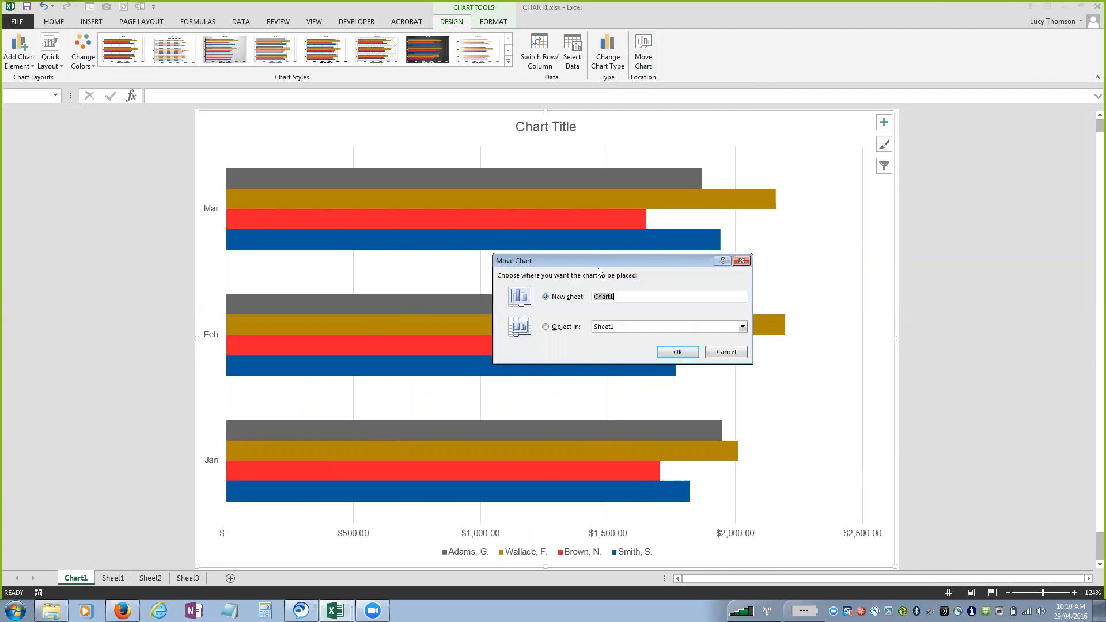
{"action": "left_click", "coordinate": [557, 328]}
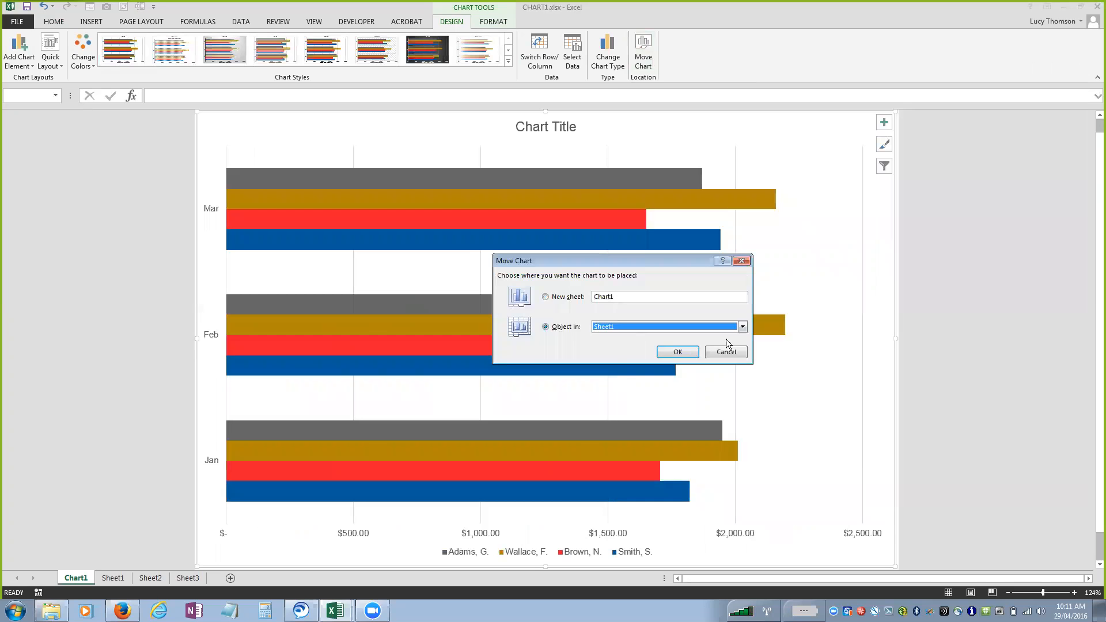
{"action": "left_click", "coordinate": [742, 327]}
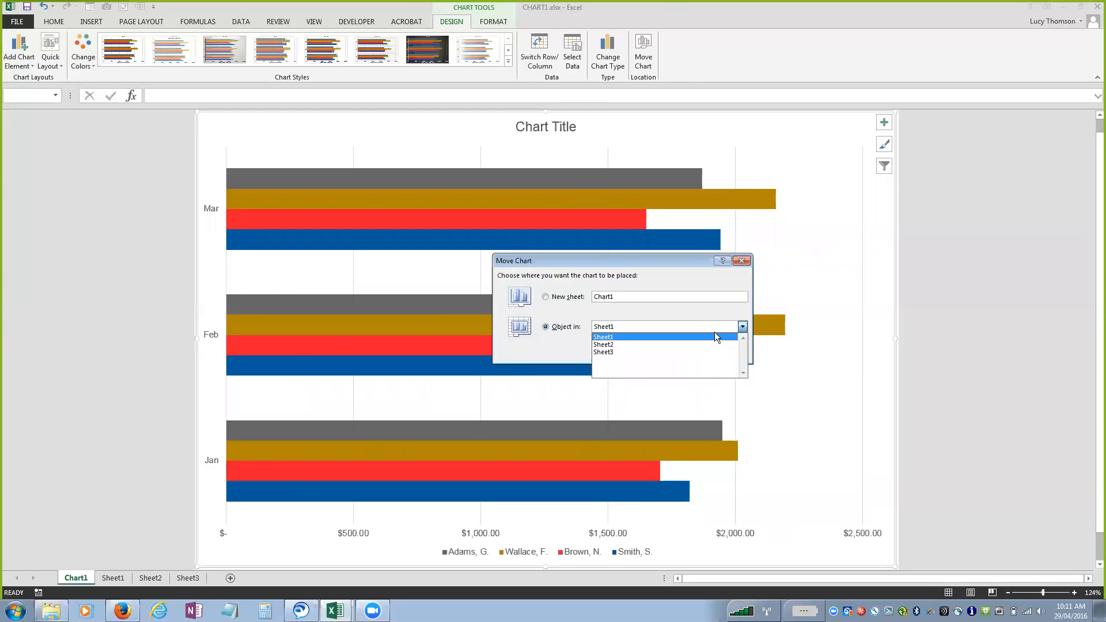
{"action": "left_click", "coordinate": [714, 337]}
{"action": "left_click", "coordinate": [694, 353]}
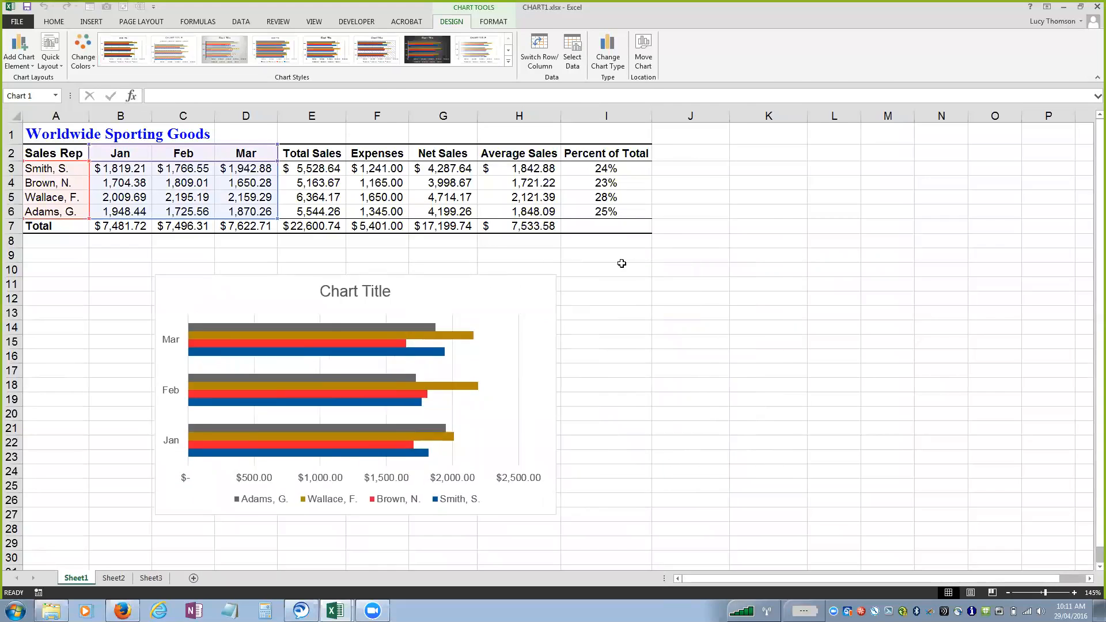
Move the embedded chart from Sheet1 onto its own new chart sheet.
{"action": "left_click", "coordinate": [643, 52]}
{"action": "left_click", "coordinate": [580, 296]}
{"action": "left_click", "coordinate": [677, 352]}
Preview the Stacked Column and 3-D Stacked Column types, and change the chart to Clustered Column.
{"action": "left_click", "coordinate": [608, 53]}
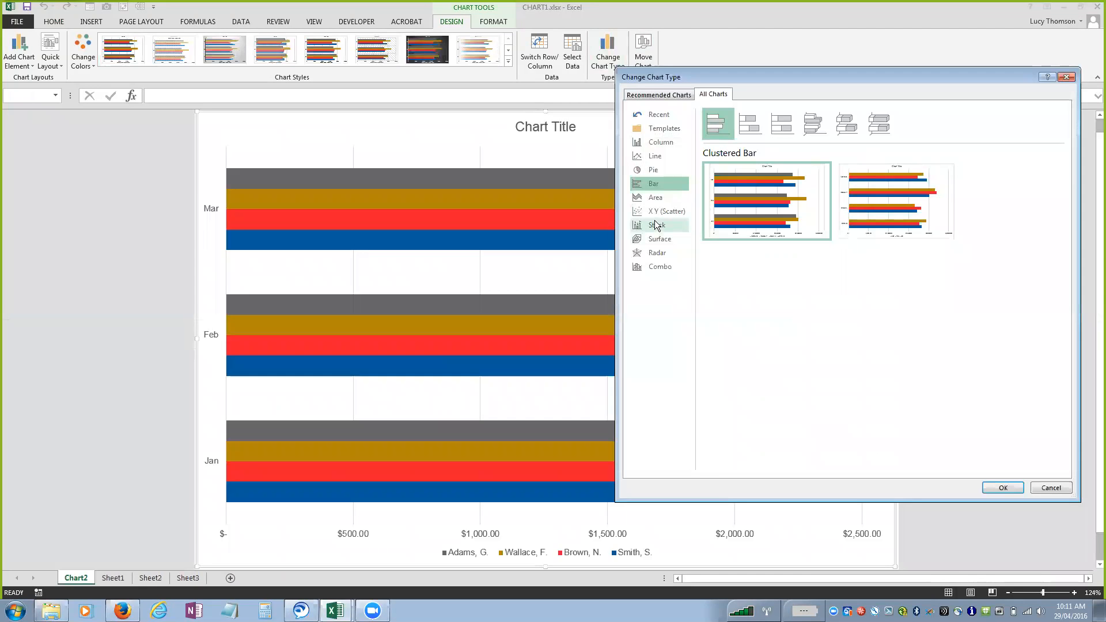
{"action": "left_click", "coordinate": [658, 143]}
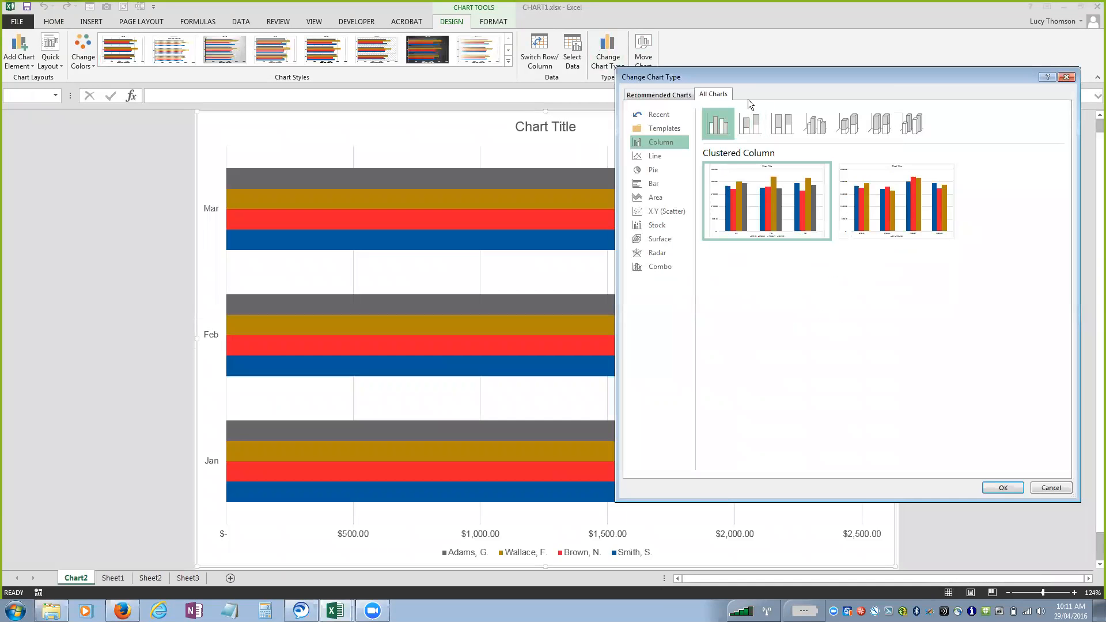
{"action": "left_click", "coordinate": [751, 124]}
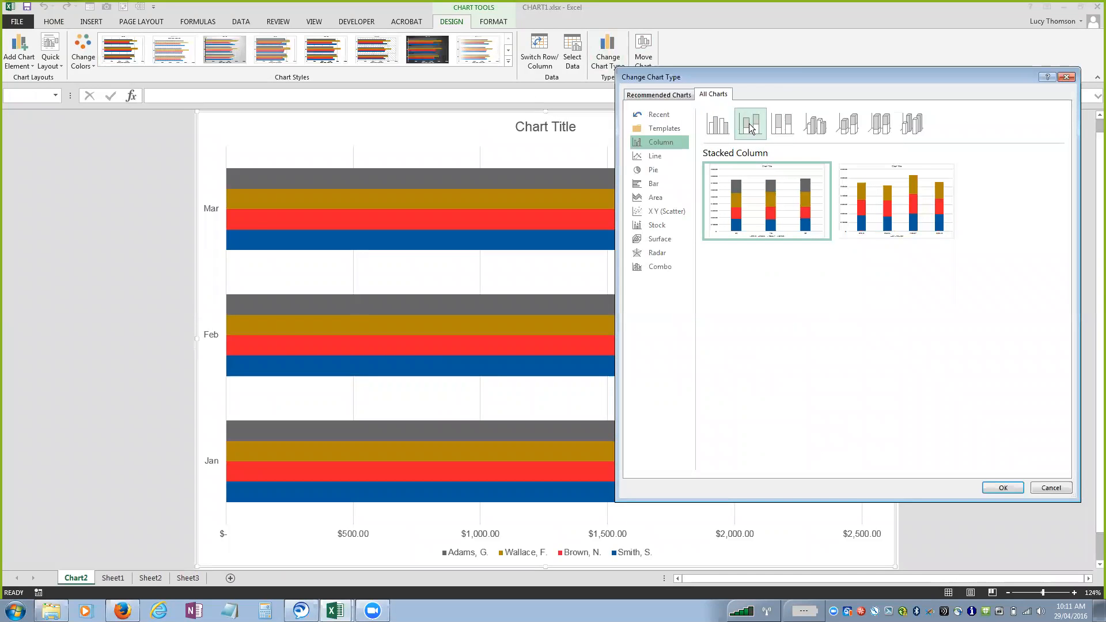
{"action": "left_click", "coordinate": [855, 127]}
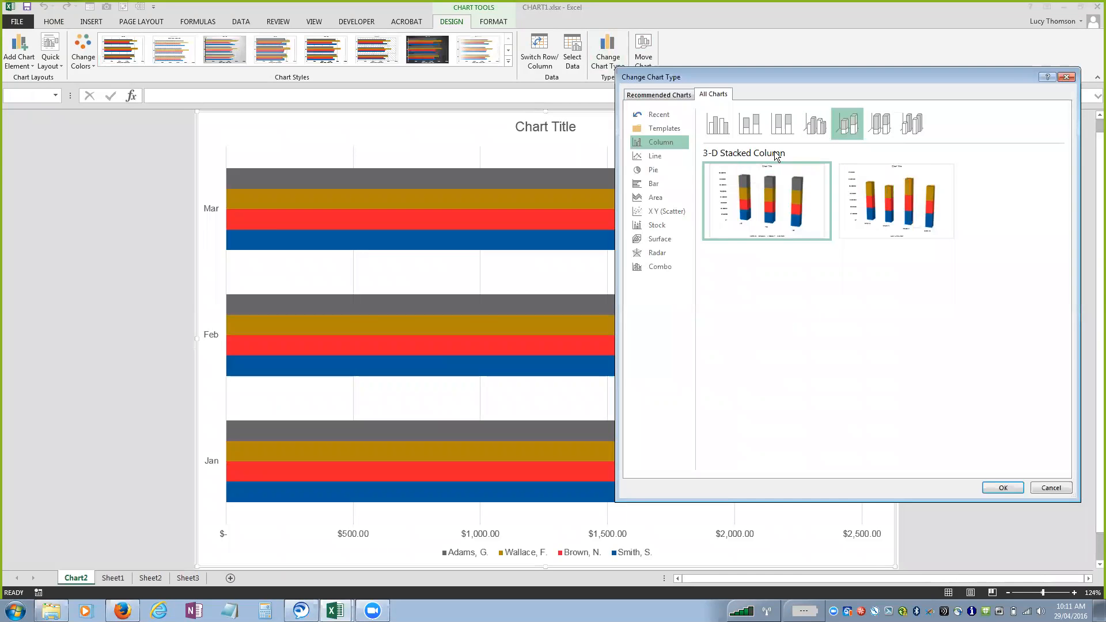
{"action": "left_click", "coordinate": [720, 134]}
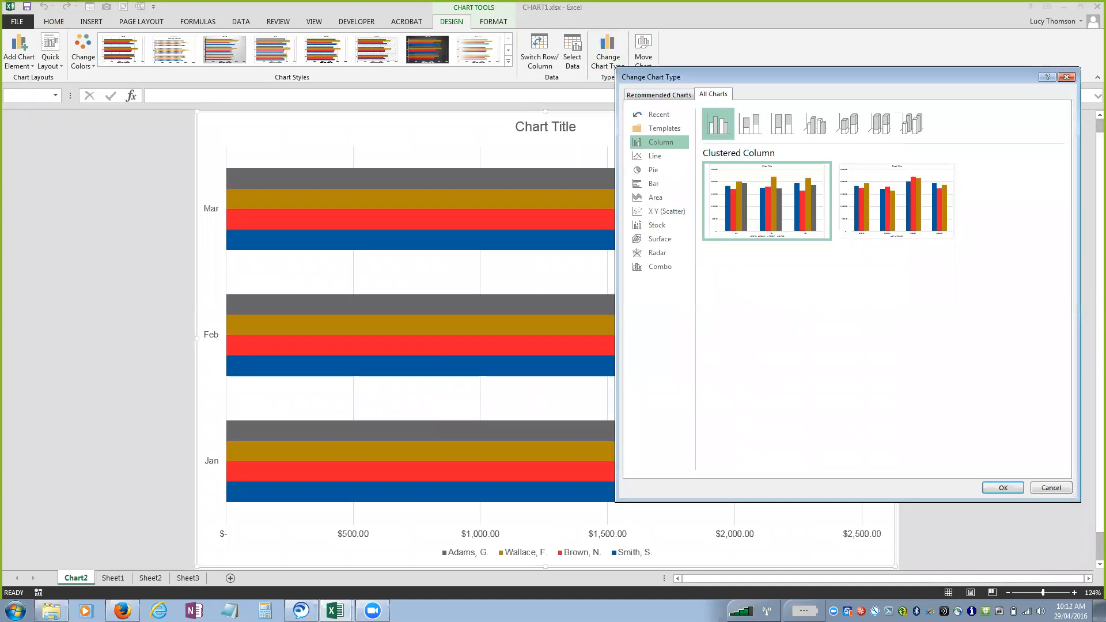
{"action": "left_click", "coordinate": [1003, 488]}
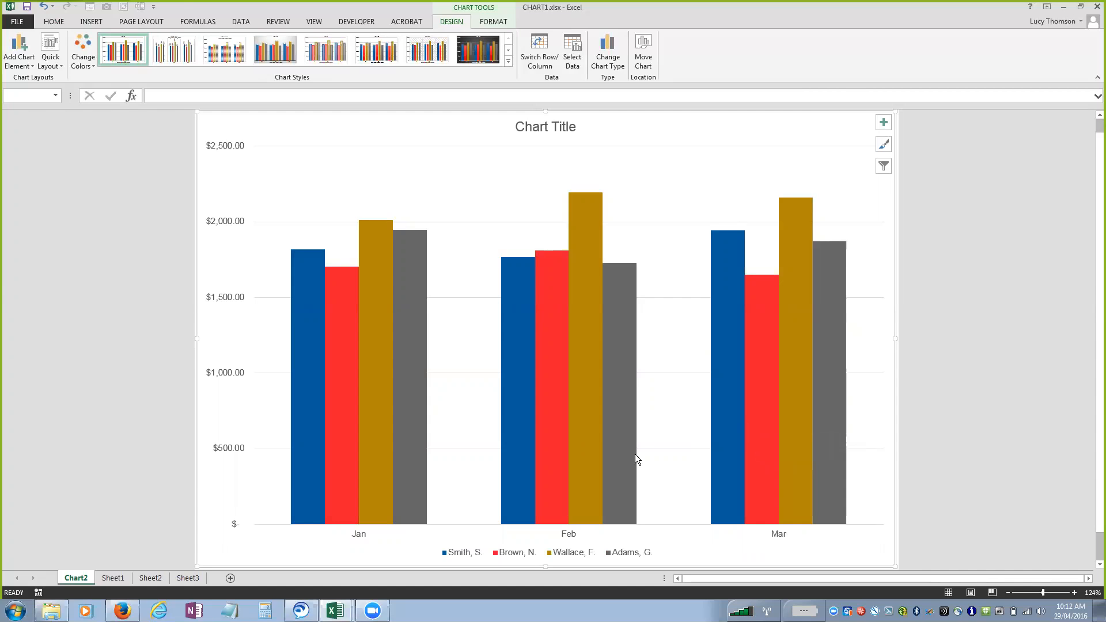
Review the options for the addable chart elements, such as the chart title, without applying any.
{"action": "mouse_move", "coordinate": [635, 454]}
{"action": "left_click", "coordinate": [24, 64]}
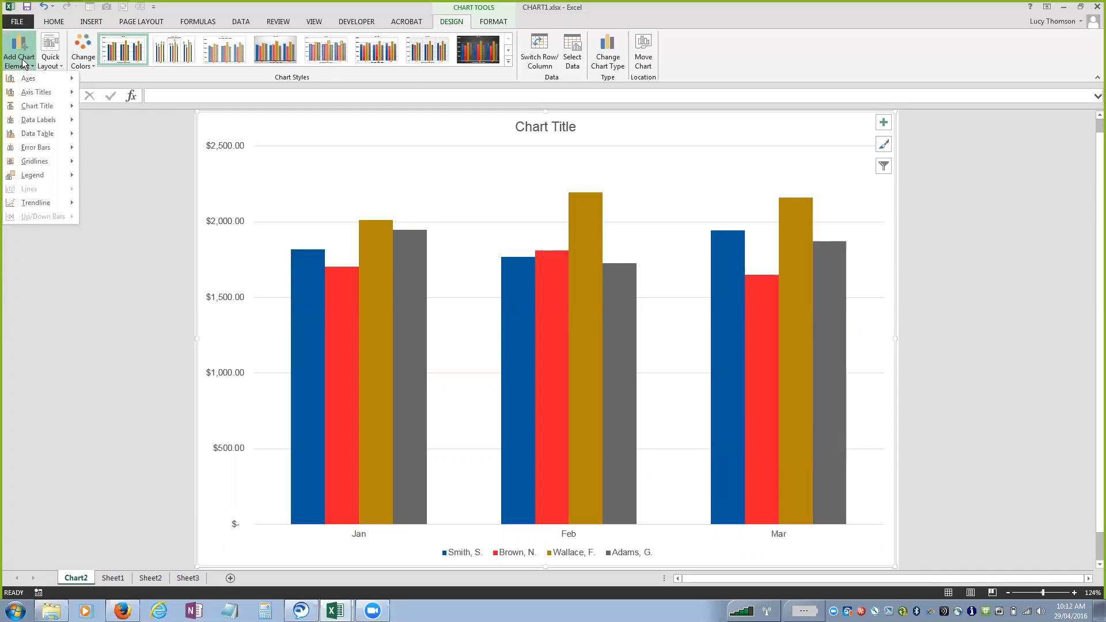
{"action": "mouse_move", "coordinate": [24, 80]}
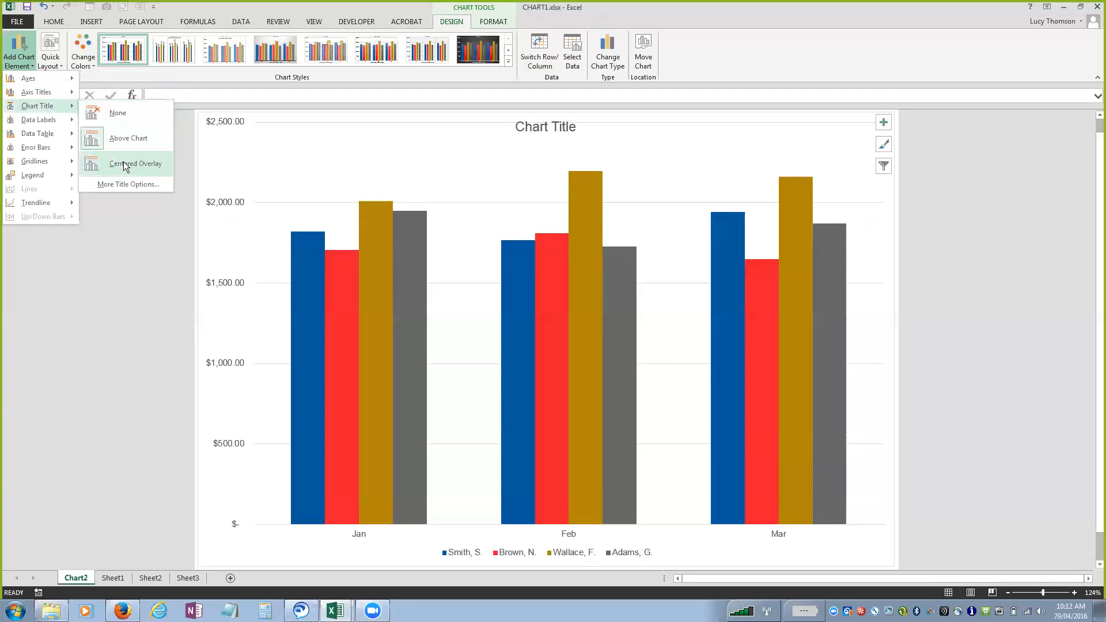
{"action": "mouse_move", "coordinate": [19, 125]}
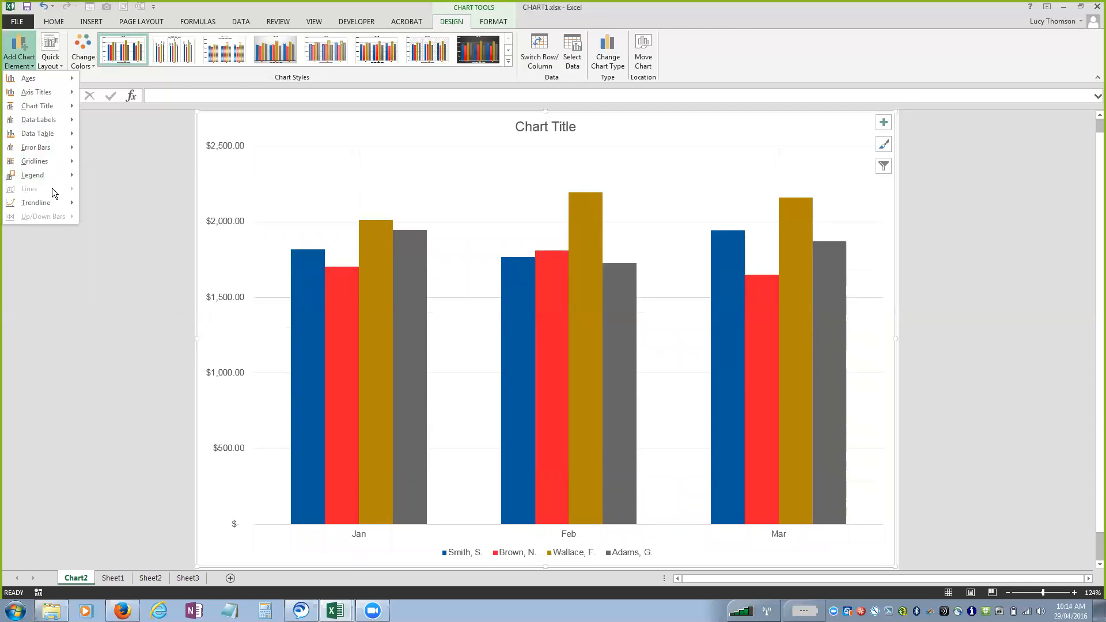
{"action": "mouse_move", "coordinate": [42, 199]}
{"action": "left_click", "coordinate": [113, 161]}
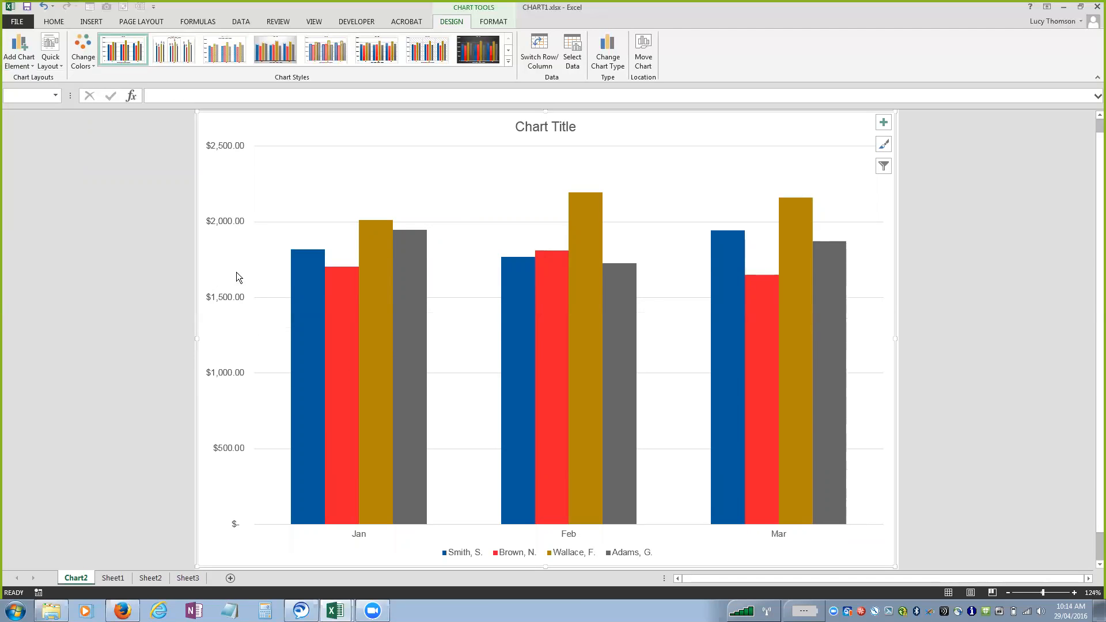
View the Format Axis options of the horizontal category axis, and close them without changing anything.
{"action": "left_click", "coordinate": [19, 52]}
{"action": "mouse_move", "coordinate": [35, 79]}
{"action": "left_click", "coordinate": [120, 133]}
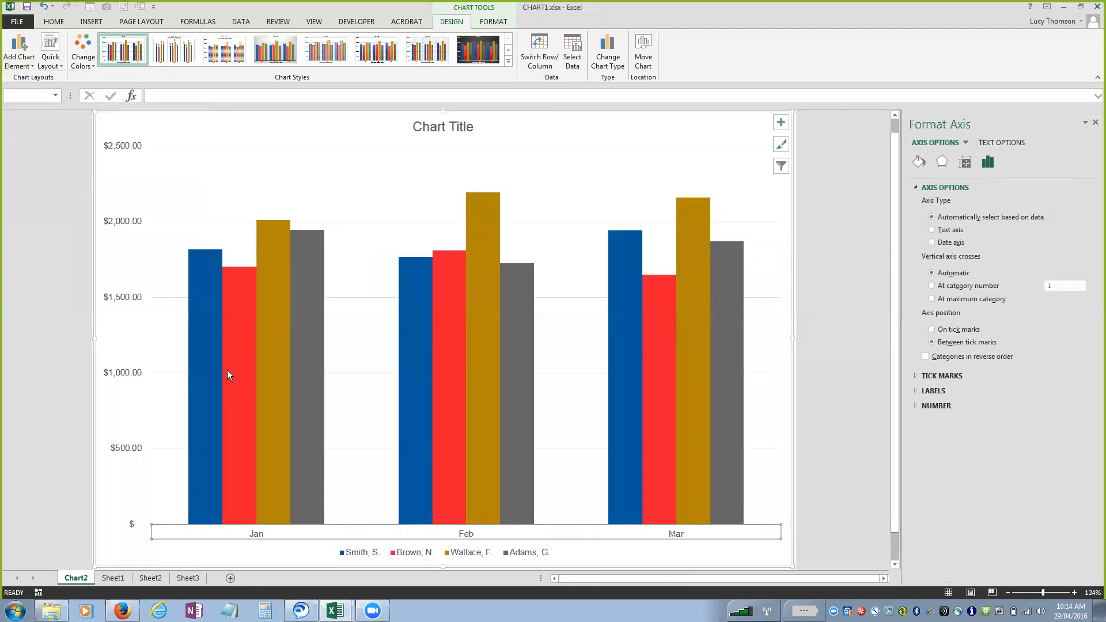
{"action": "left_click", "coordinate": [1095, 122]}
Select the Vertical (Value) Axis from the chart's element list and view its formatting options without changing them.
{"action": "left_click", "coordinate": [493, 22]}
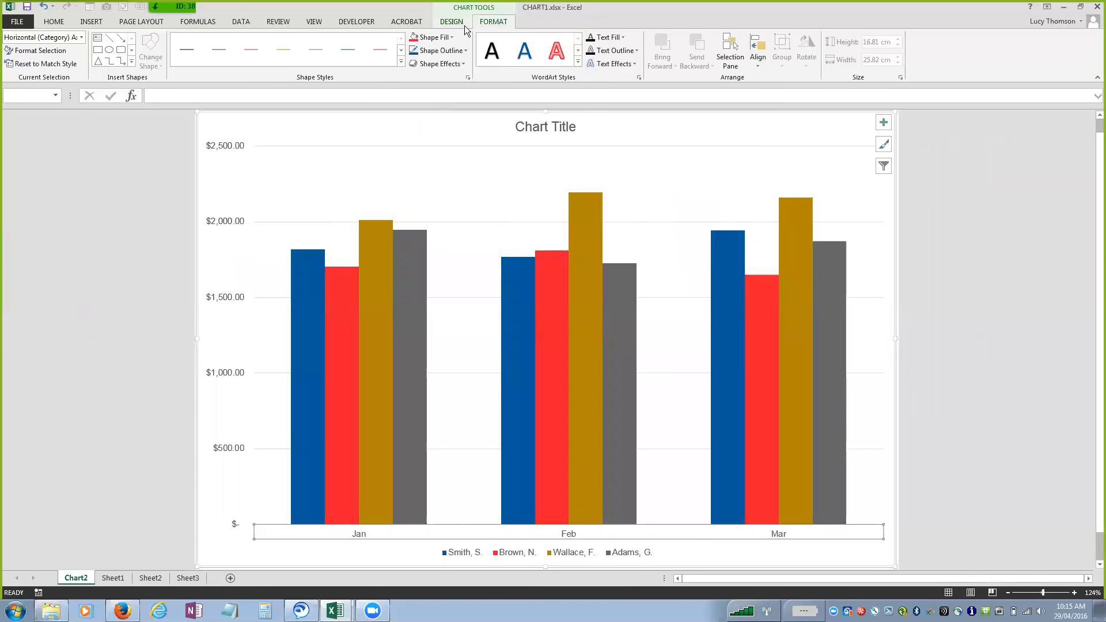
{"action": "left_click", "coordinate": [81, 38]}
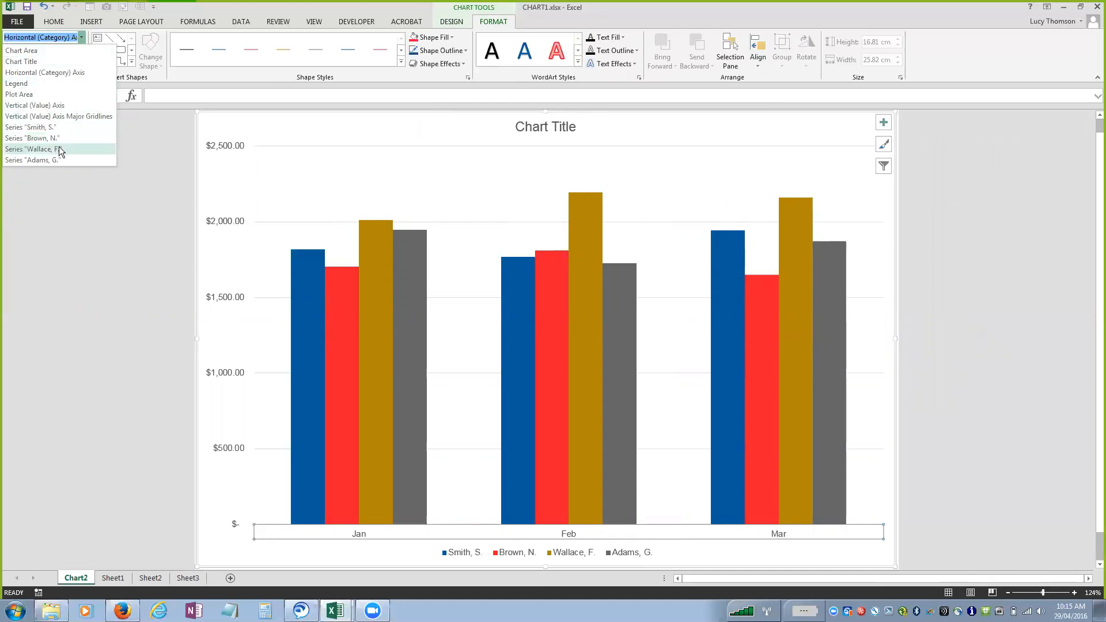
{"action": "left_click", "coordinate": [68, 106]}
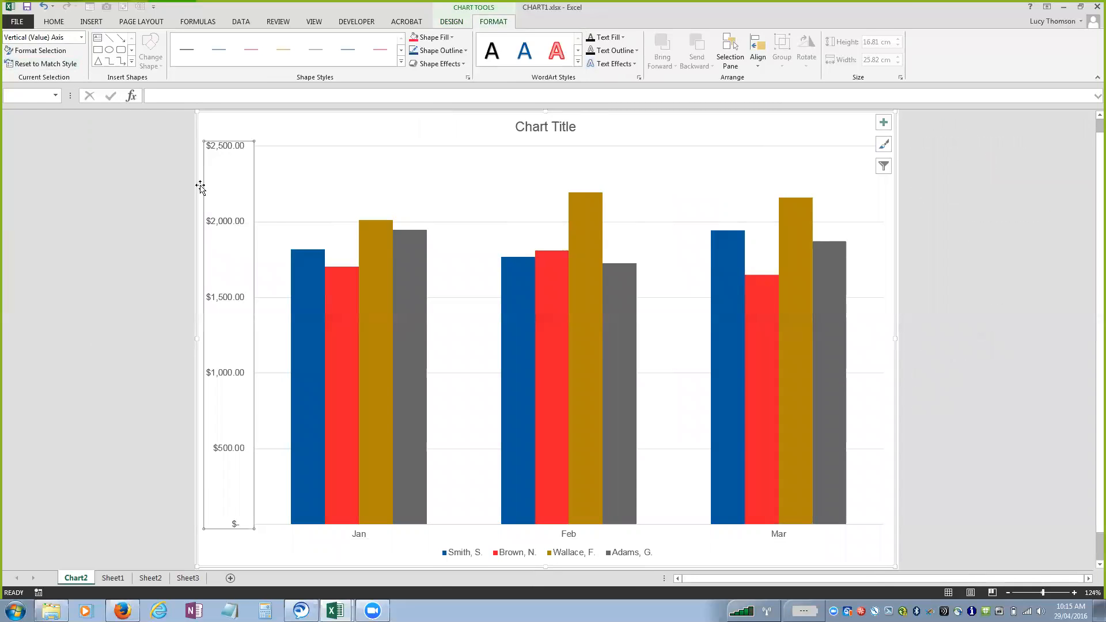
{"action": "left_click", "coordinate": [40, 50]}
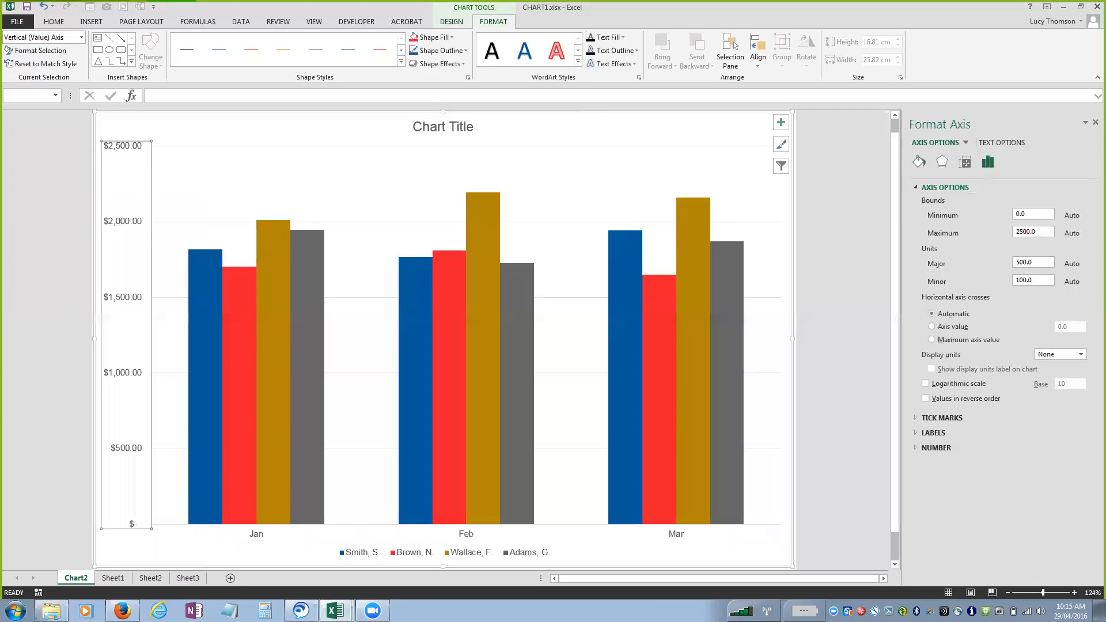
{"action": "left_click", "coordinate": [1095, 123]}
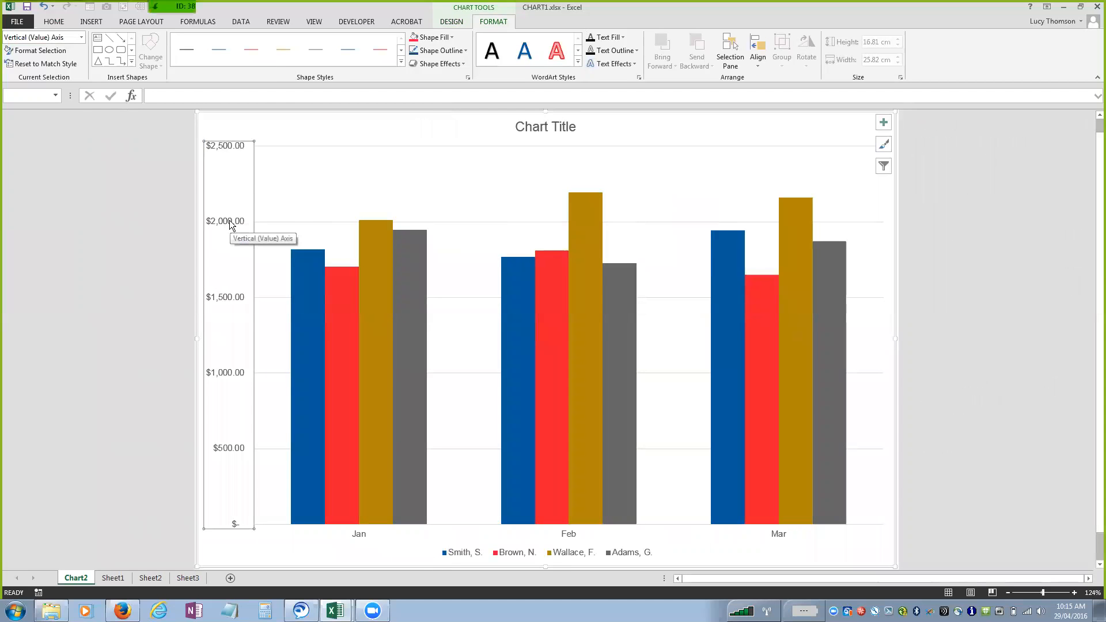
Compare the shortcut commands available for the vertical axis, the plot area and the chart area without applying any.
{"action": "right_click", "coordinate": [230, 223]}
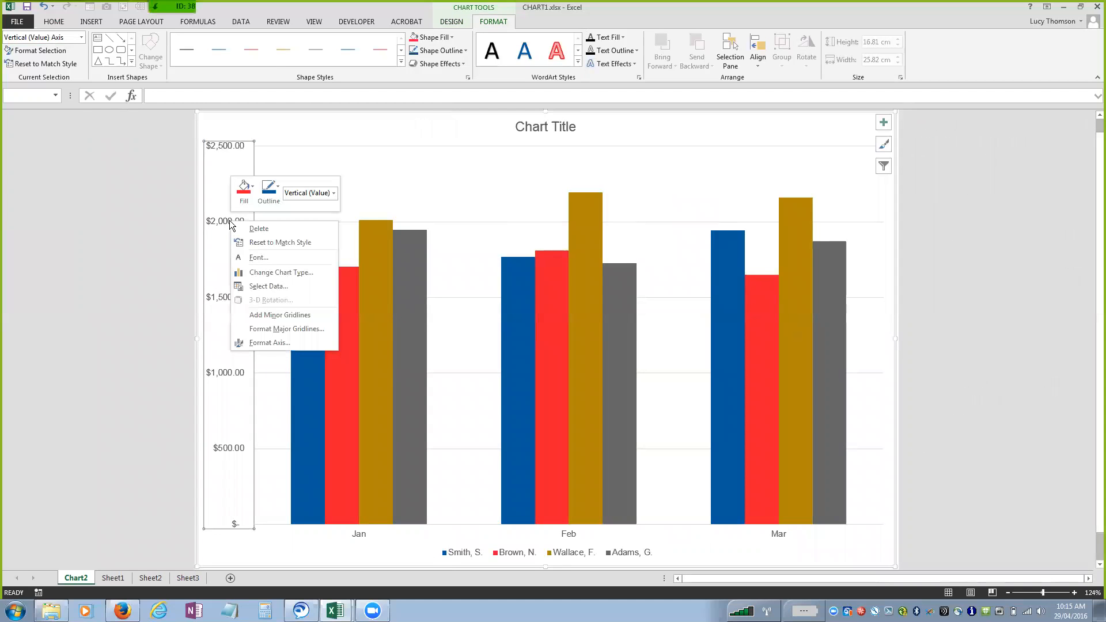
{"action": "left_click", "coordinate": [110, 238]}
{"action": "left_click", "coordinate": [478, 209]}
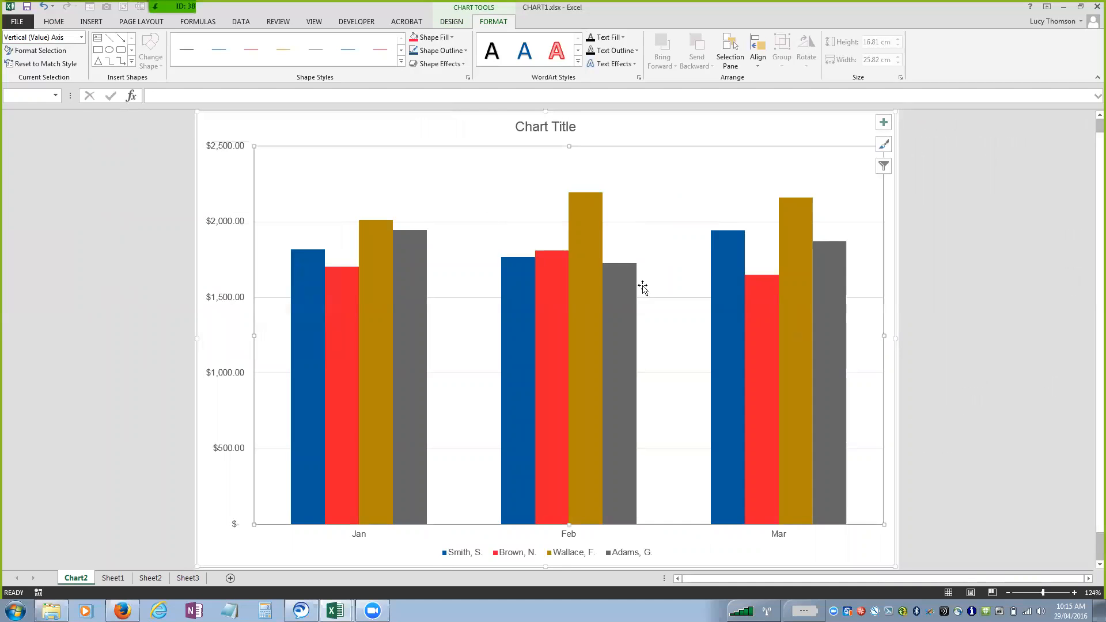
{"action": "left_click", "coordinate": [112, 206]}
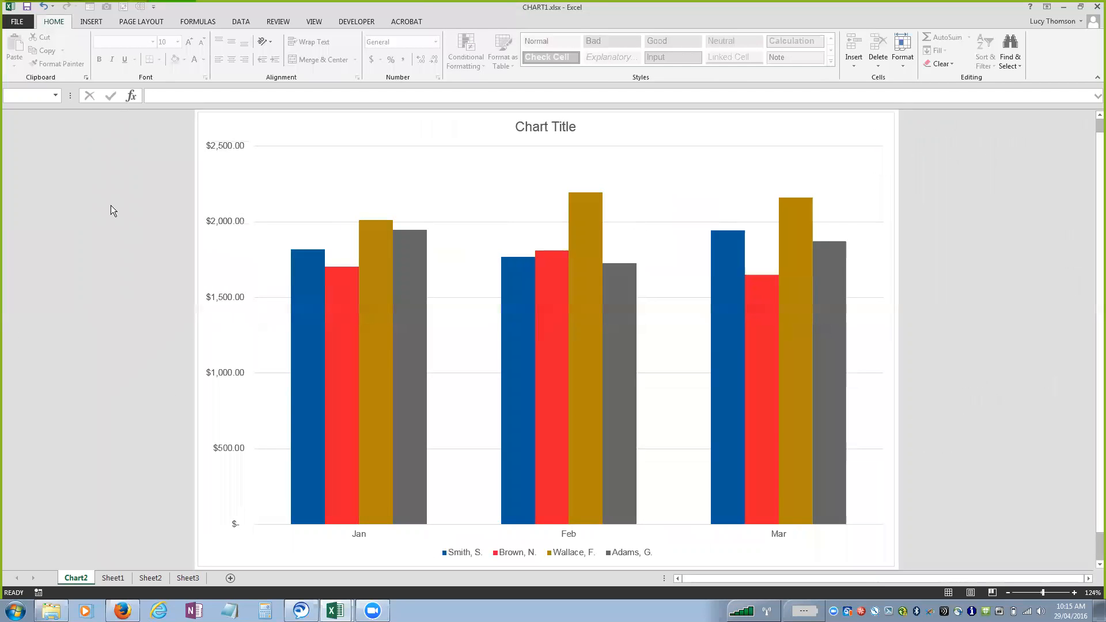
{"action": "right_click", "coordinate": [326, 184]}
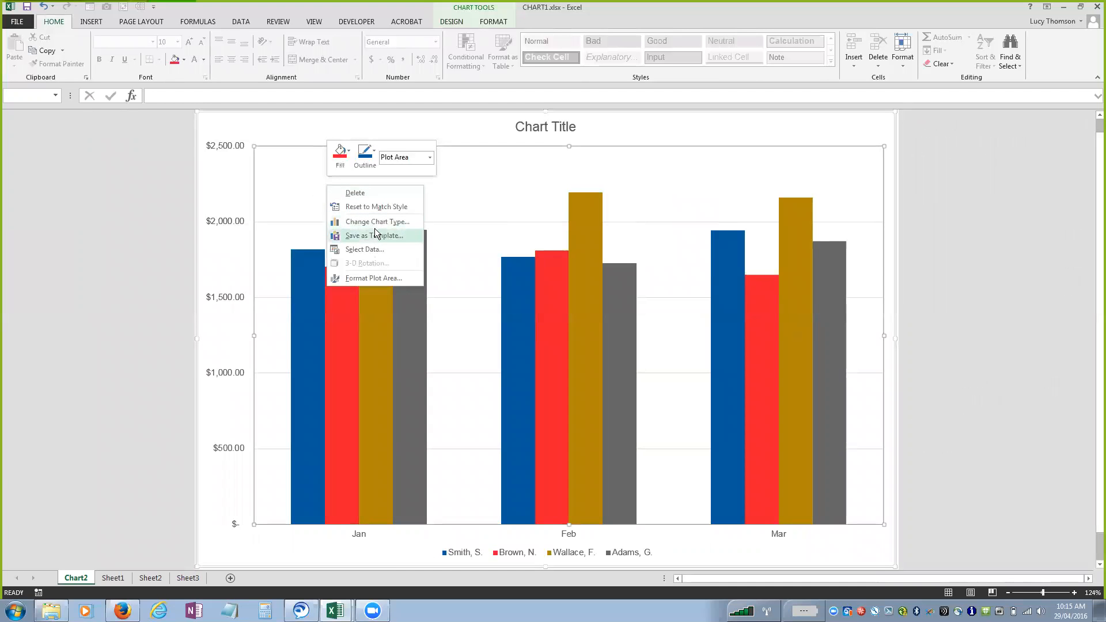
{"action": "right_click", "coordinate": [287, 128]}
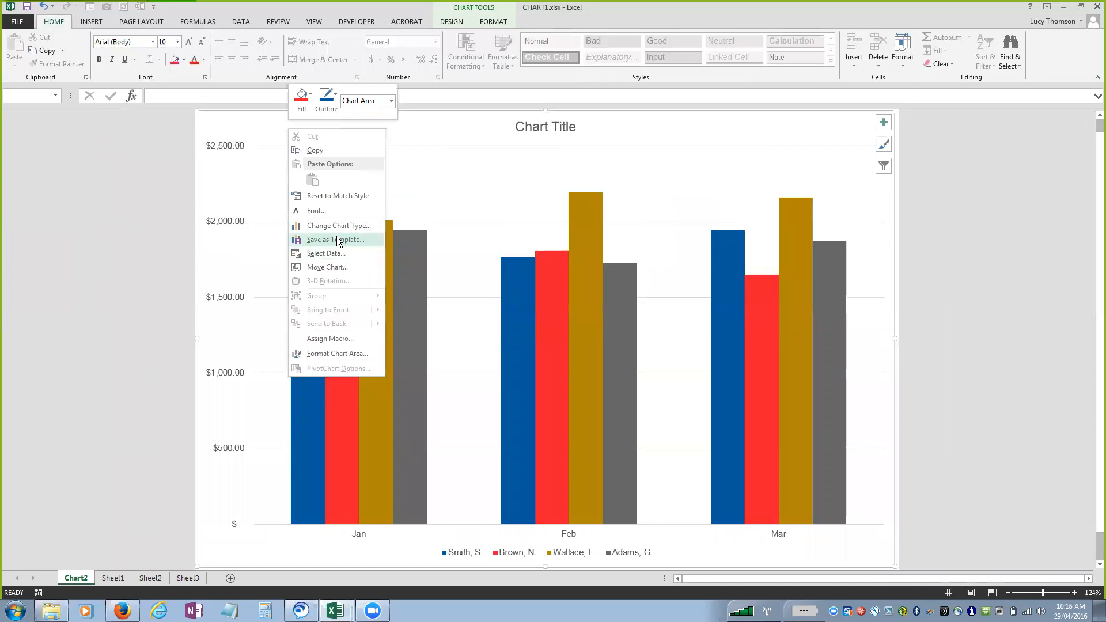
Open the vertical axis's formatting options and expand the Tick Marks, Labels and Number sections to review them.
{"action": "right_click", "coordinate": [221, 219]}
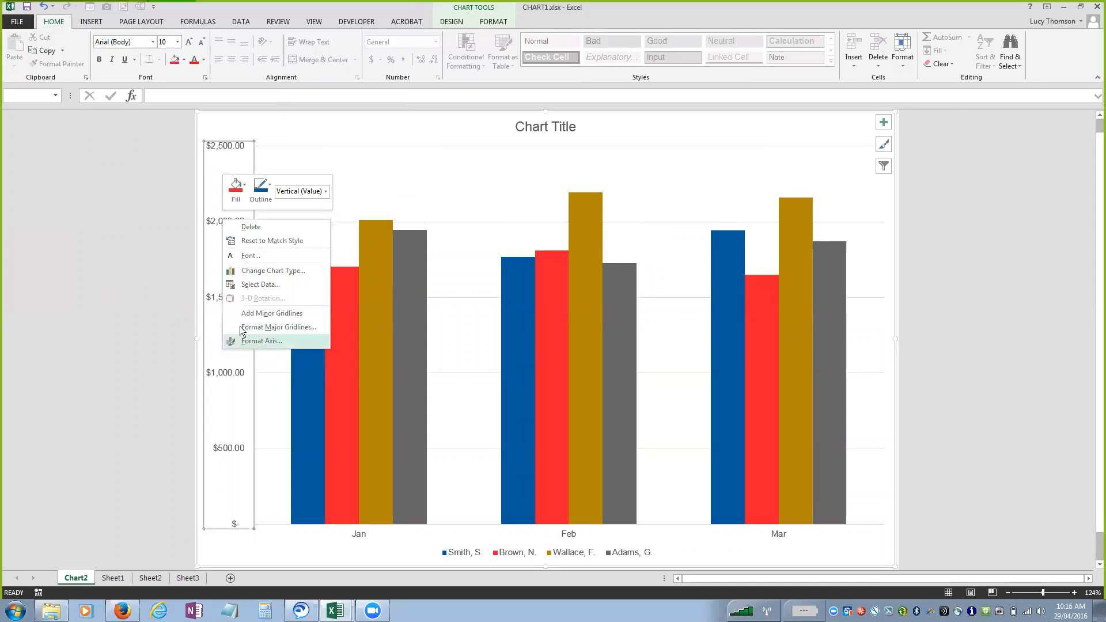
{"action": "left_click", "coordinate": [239, 341]}
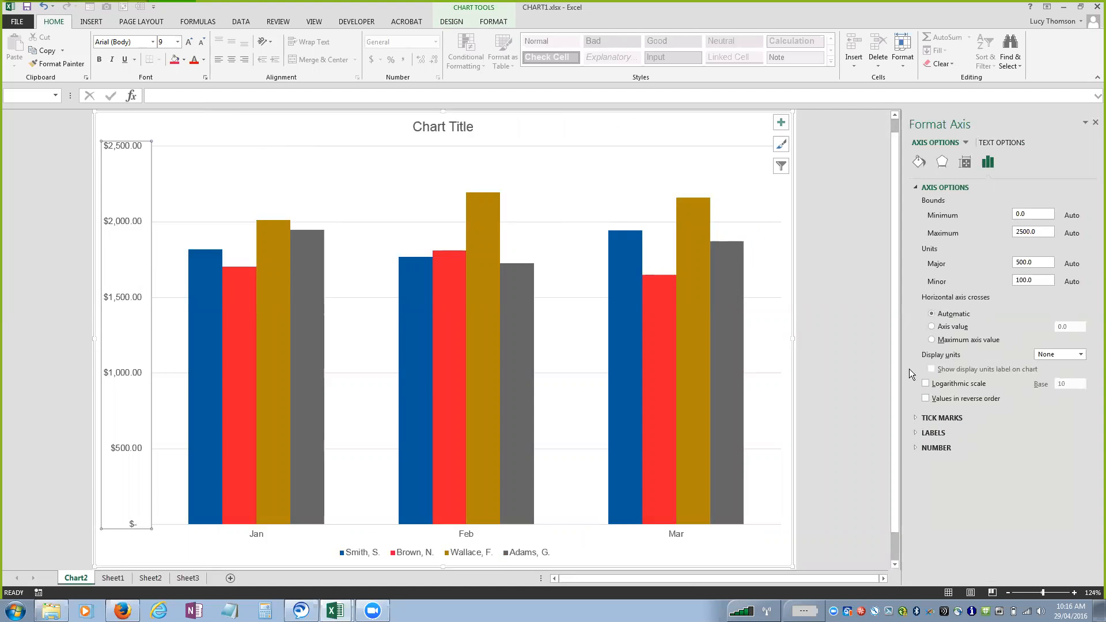
{"action": "left_click", "coordinate": [909, 414]}
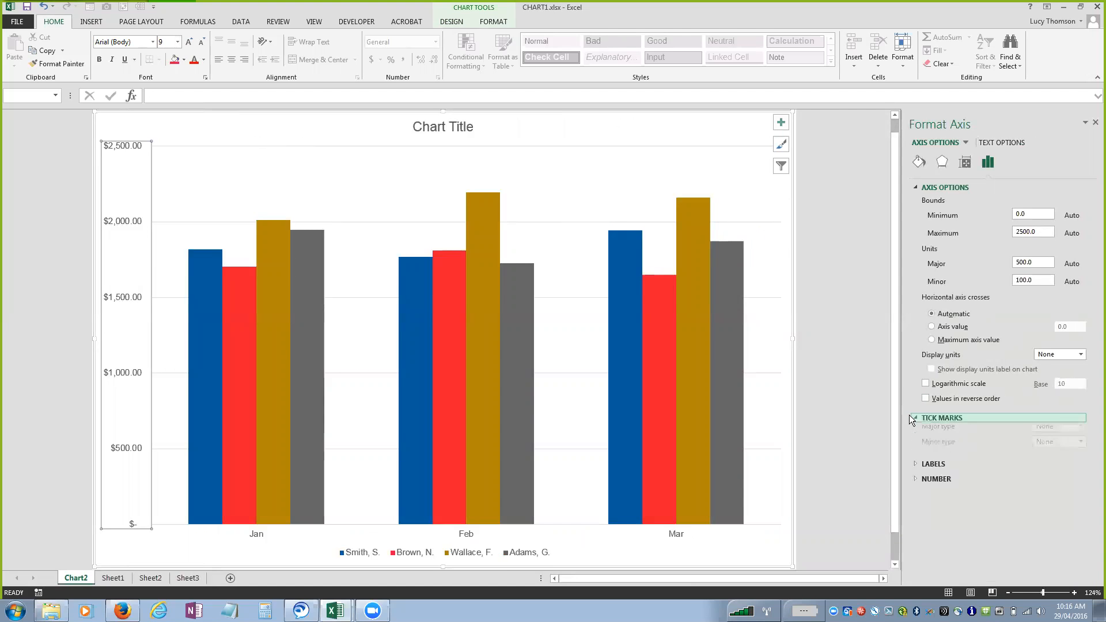
{"action": "left_click", "coordinate": [910, 468]}
{"action": "left_click", "coordinate": [910, 501]}
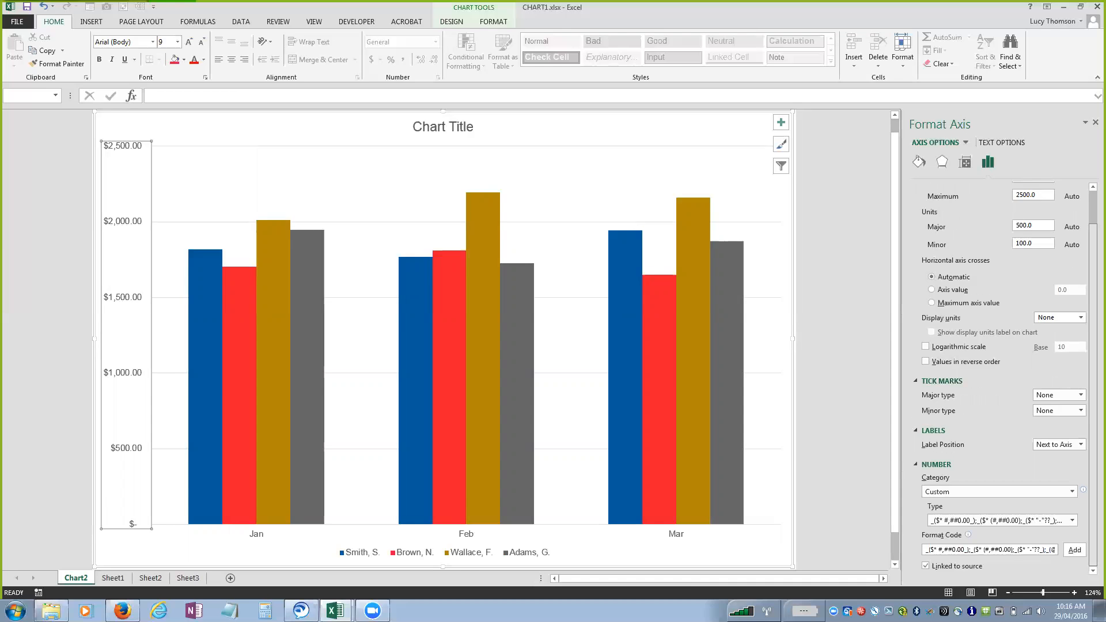
{"action": "scroll", "coordinate": [1008, 380], "scroll_direction": "up", "scroll_amount": 2}
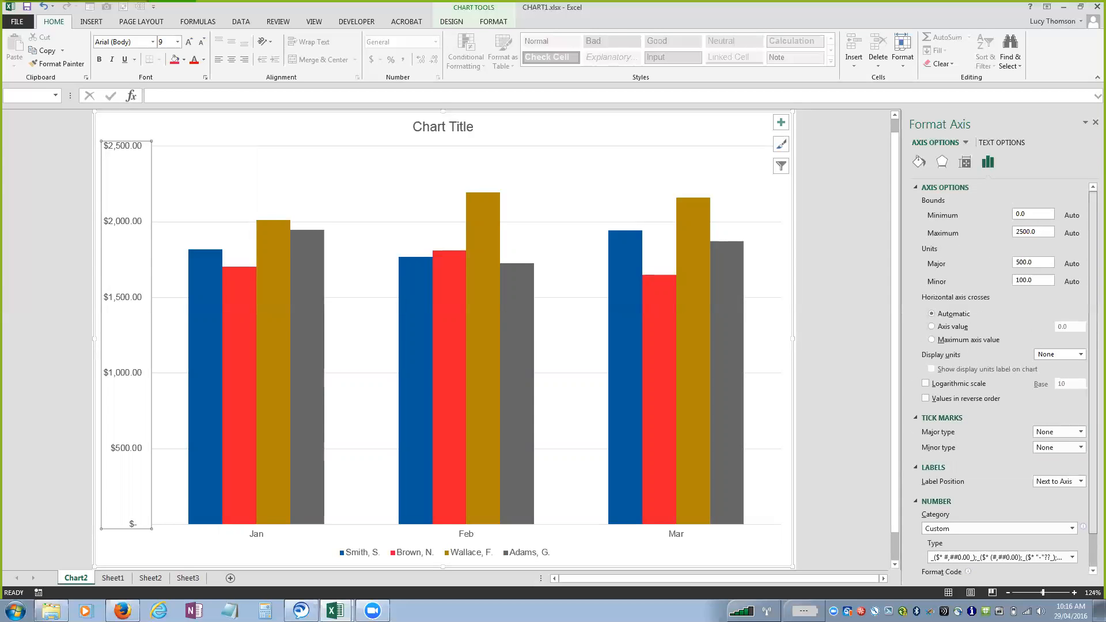
Set the vertical axis's minimum bound to 1500.
{"action": "double_click", "coordinate": [1021, 214]}
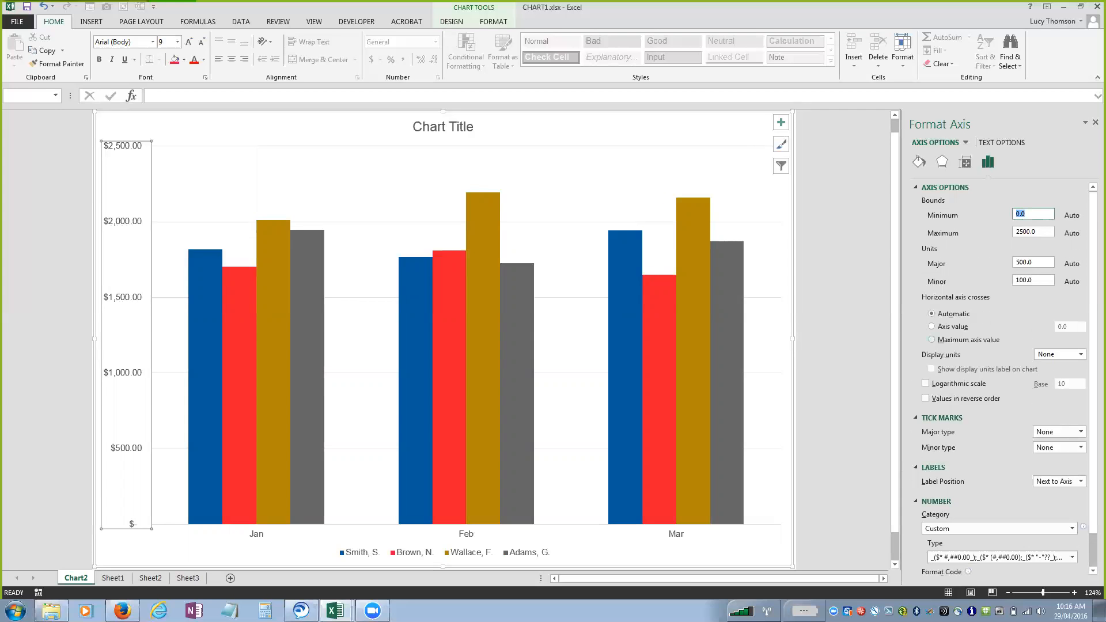
{"action": "type", "text": "1500"}
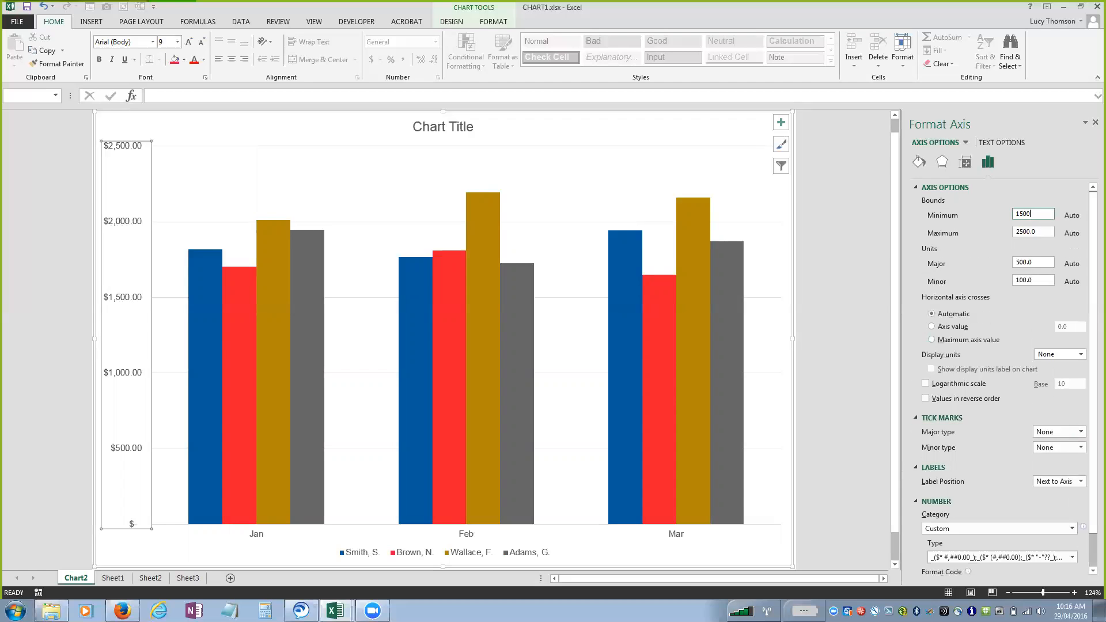
{"action": "scroll", "coordinate": [1008, 380], "scroll_direction": "down", "scroll_amount": 1}
{"action": "scroll", "coordinate": [1008, 380], "scroll_direction": "up", "scroll_amount": 1}
{"action": "key", "text": "Tab"}
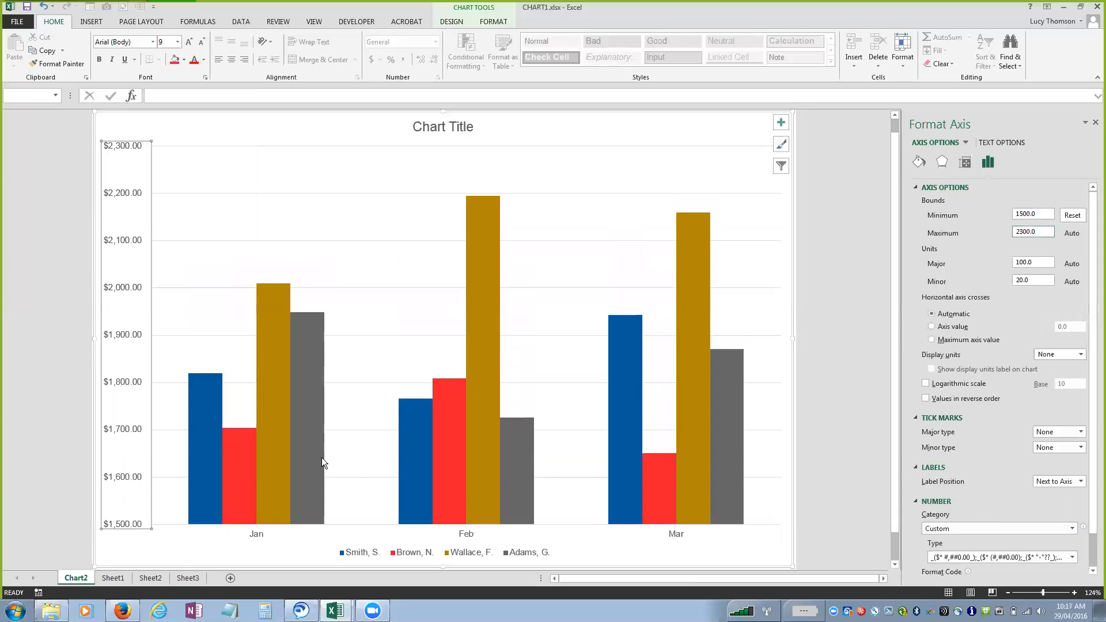
{"action": "mouse_move", "coordinate": [322, 457]}
{"action": "mouse_move", "coordinate": [710, 414]}
Change the chart type to Stacked Column and switch rows and columns so the reps form the horizontal axis.
{"action": "left_click", "coordinate": [488, 21]}
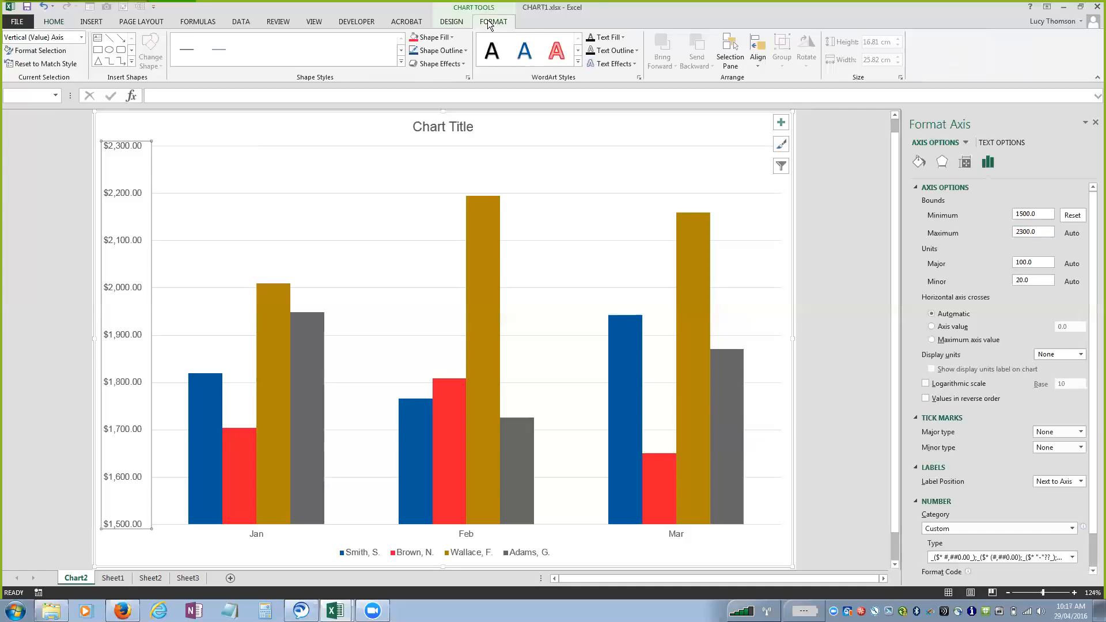
{"action": "left_click", "coordinate": [457, 22]}
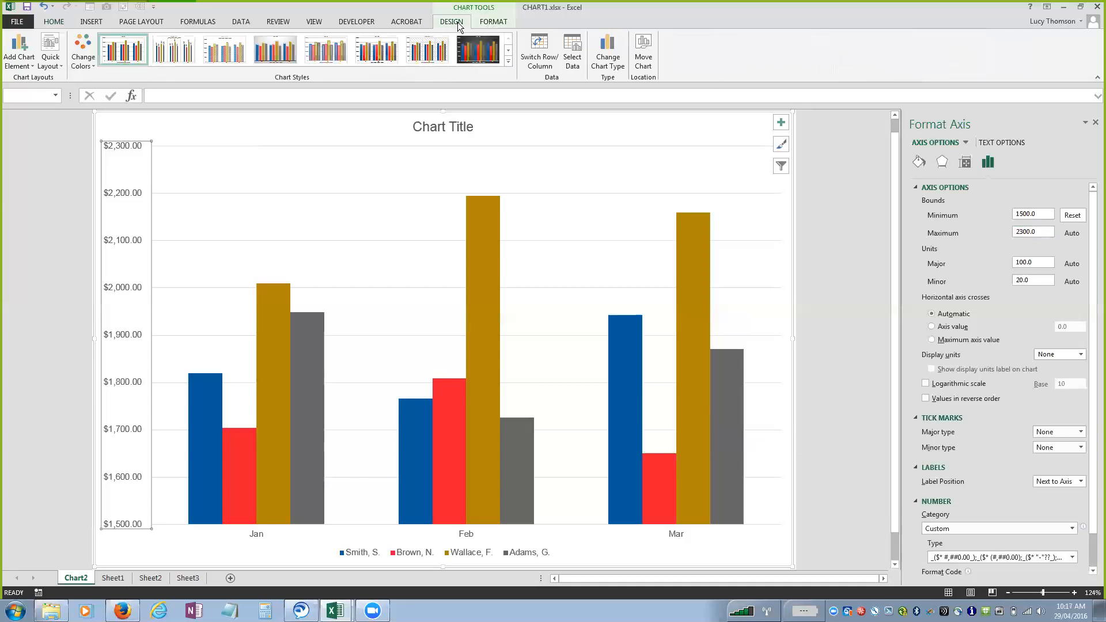
{"action": "left_click", "coordinate": [605, 60]}
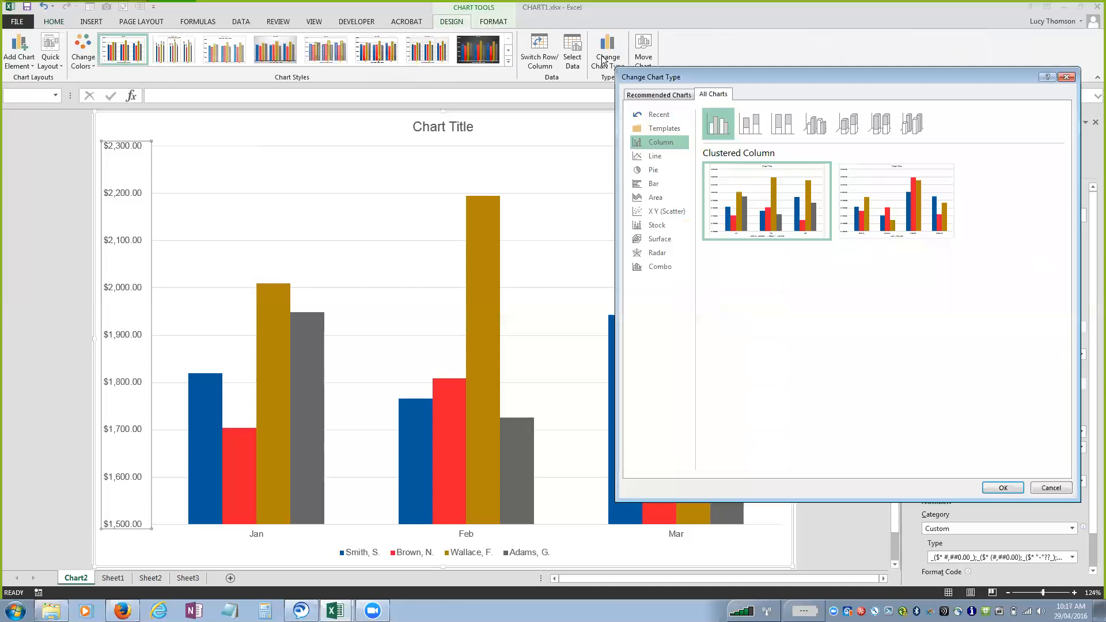
{"action": "left_click", "coordinate": [748, 124]}
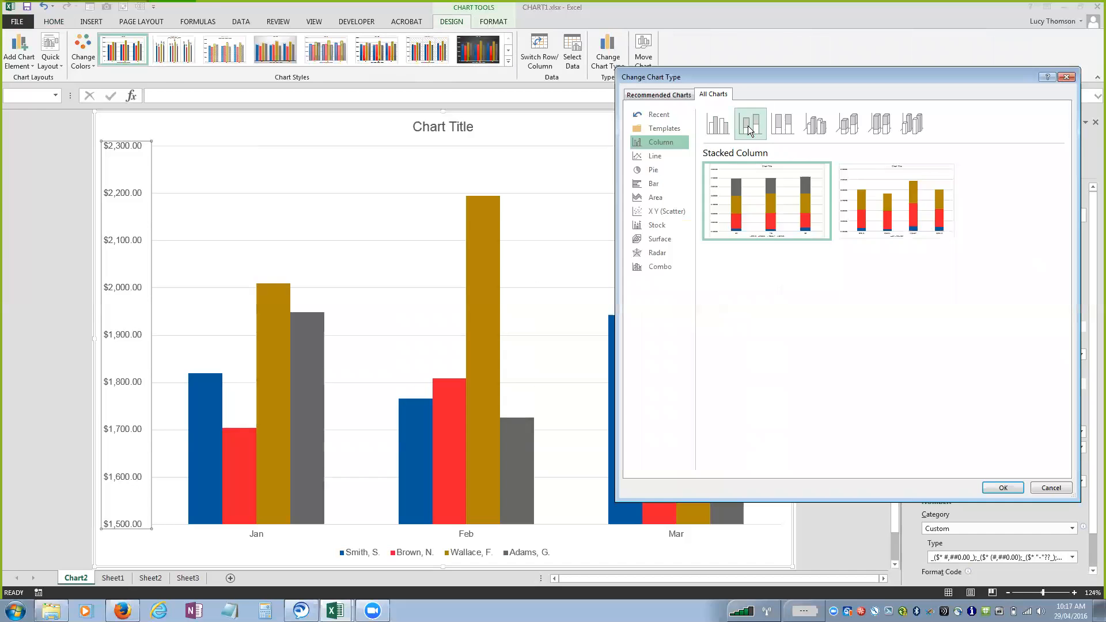
{"action": "left_click", "coordinate": [1003, 488]}
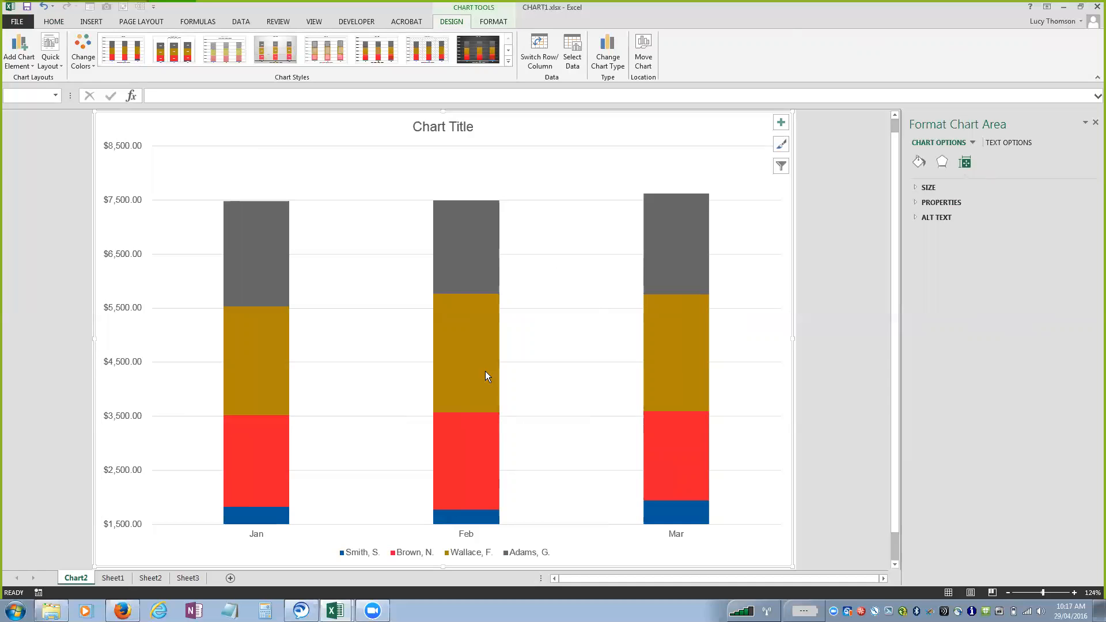
{"action": "left_click", "coordinate": [541, 56]}
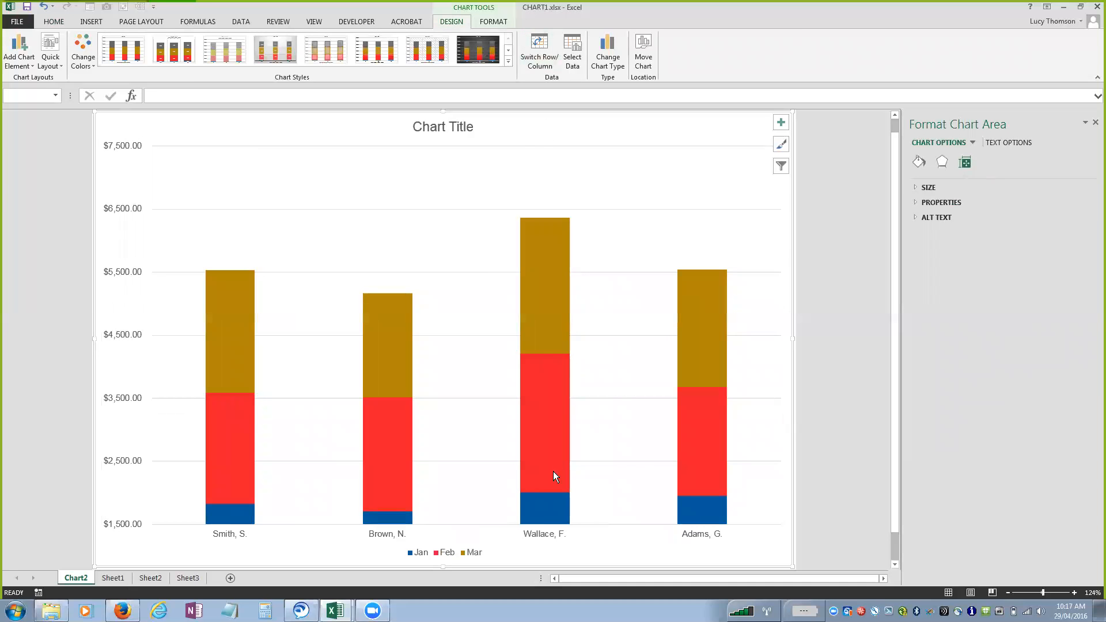
Reset the vertical axis's minimum bound to automatic in its axis options.
{"action": "left_click", "coordinate": [128, 398]}
{"action": "left_click", "coordinate": [195, 398]}
{"action": "left_click", "coordinate": [123, 208]}
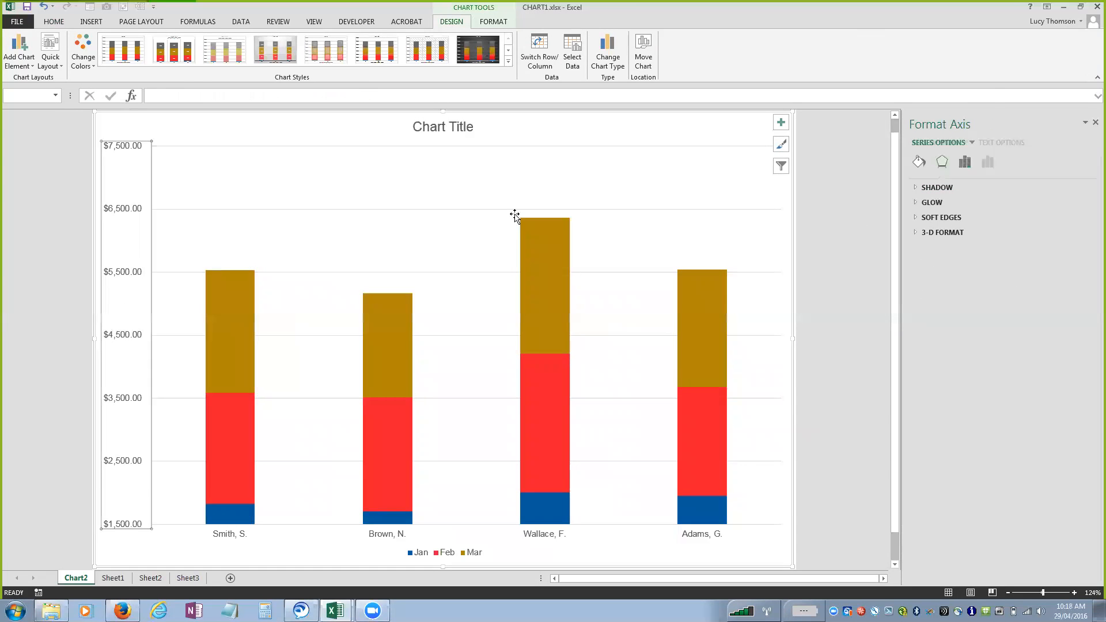
{"action": "left_click", "coordinate": [966, 143]}
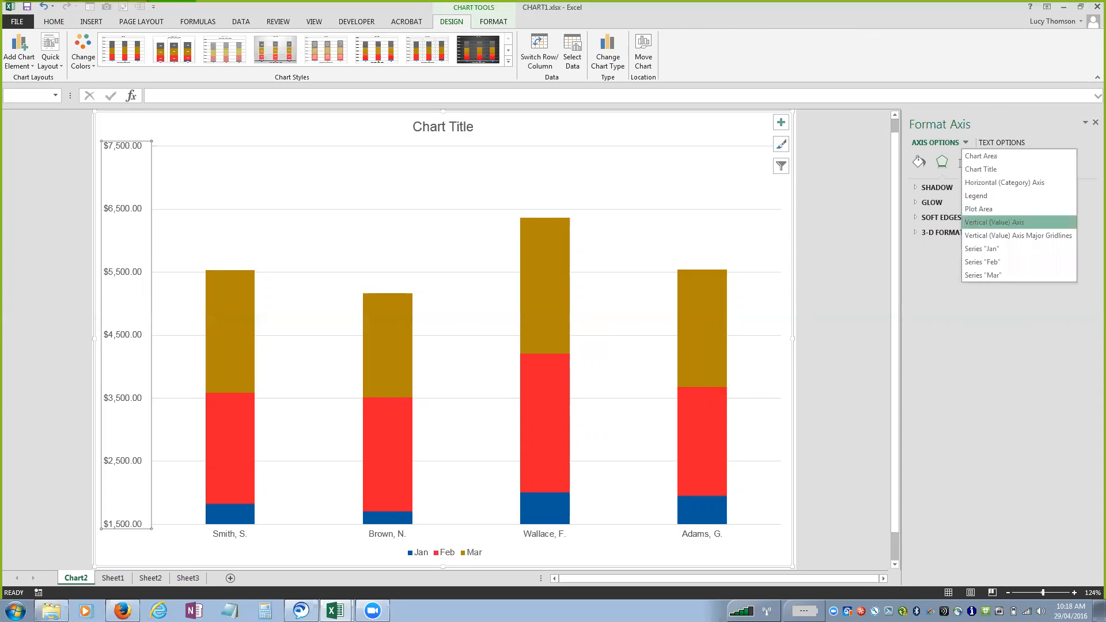
{"action": "left_click", "coordinate": [994, 223]}
{"action": "left_click", "coordinate": [987, 162]}
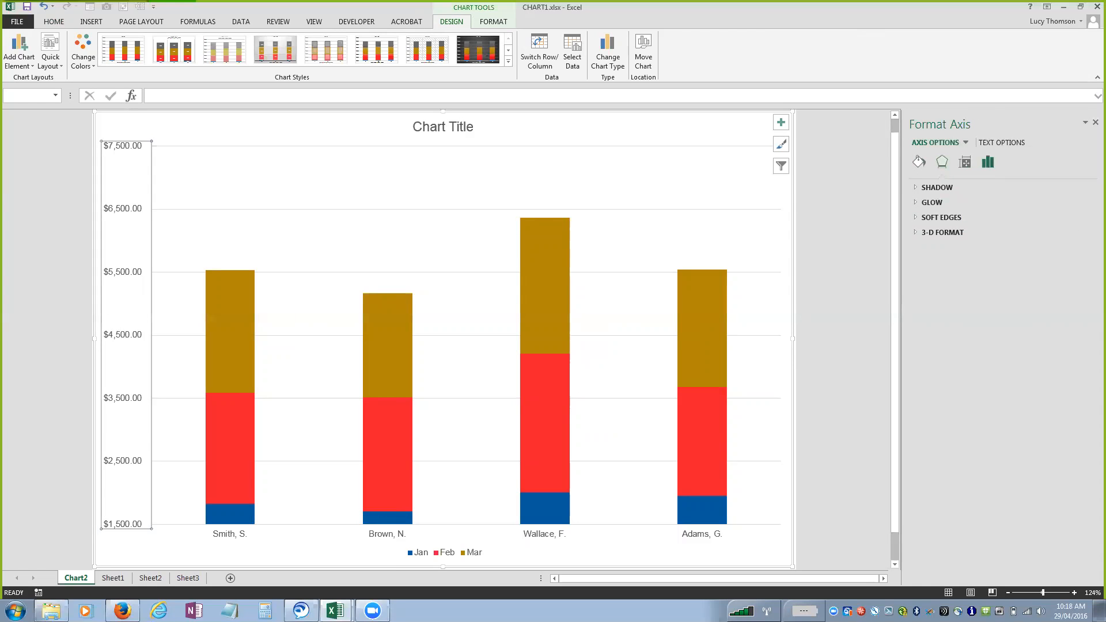
{"action": "left_click", "coordinate": [945, 188]}
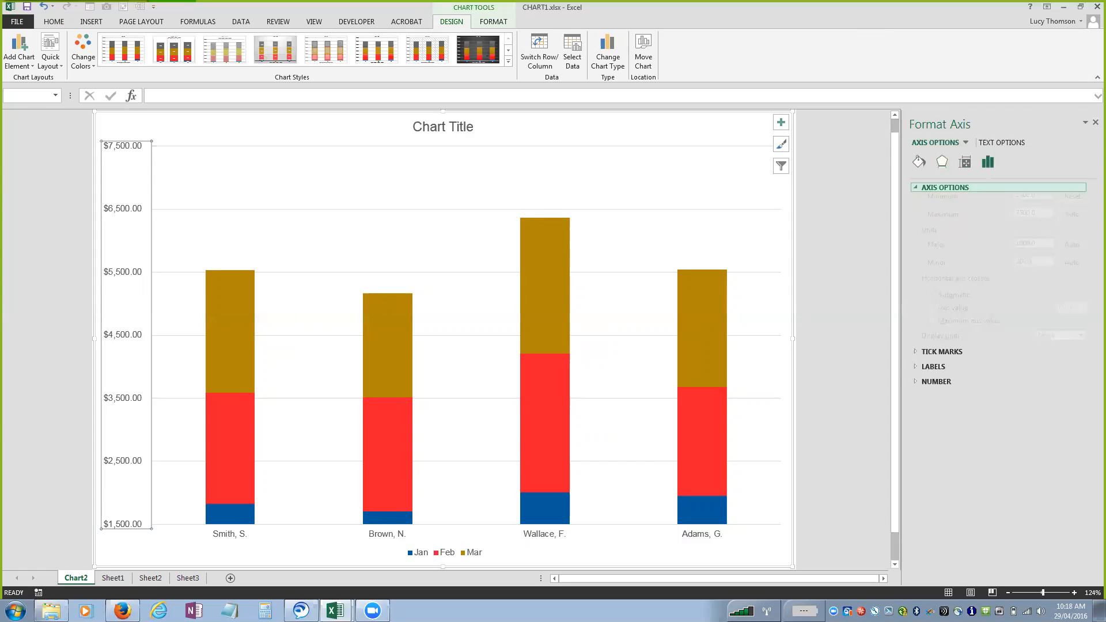
{"action": "left_click", "coordinate": [919, 162]}
{"action": "left_click", "coordinate": [942, 162]}
{"action": "left_click", "coordinate": [965, 162]}
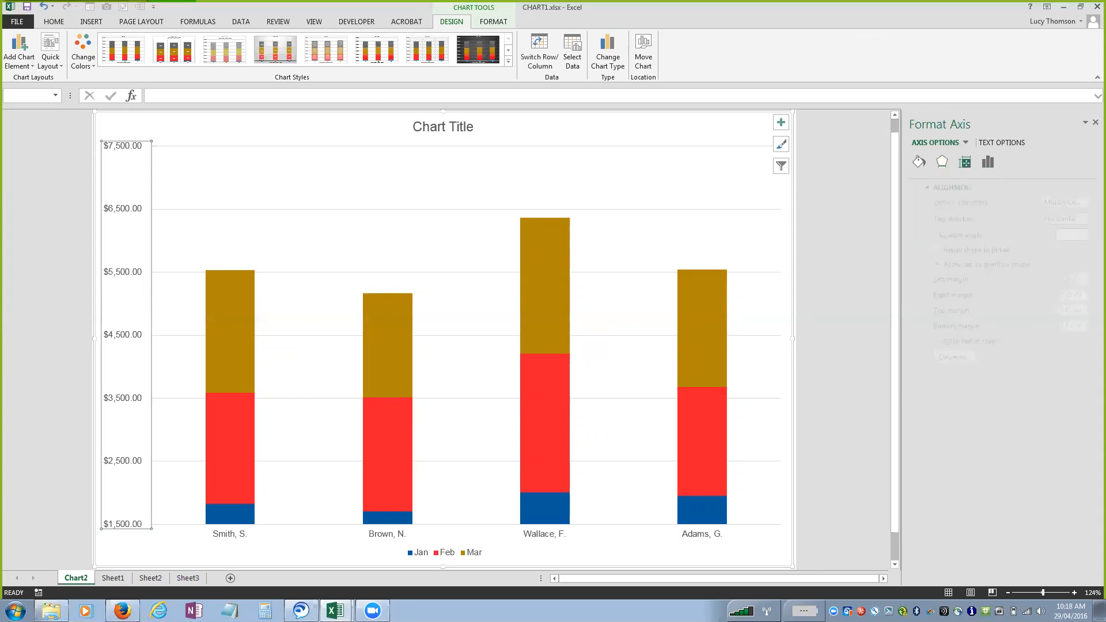
{"action": "left_click", "coordinate": [987, 162]}
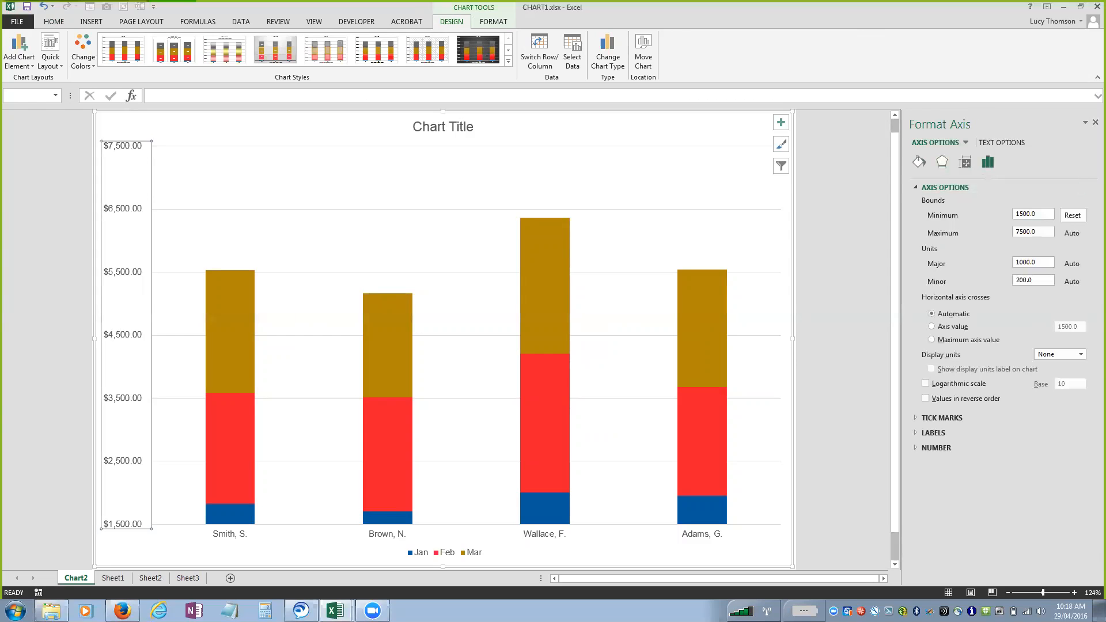
{"action": "left_click", "coordinate": [1072, 214]}
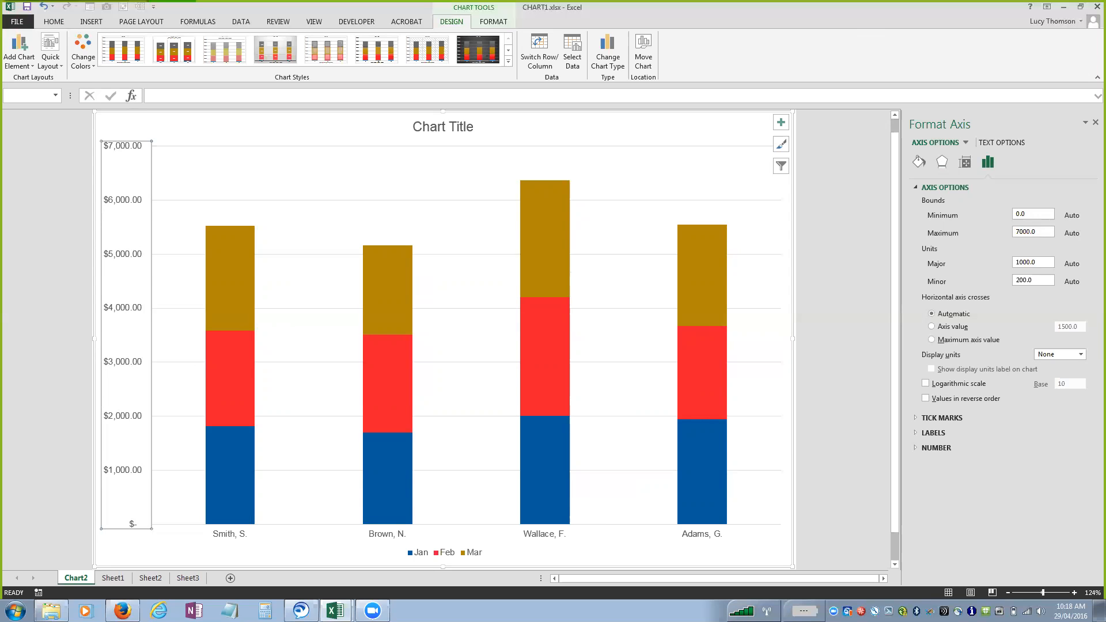
Change the chart type back to Clustered Column.
{"action": "left_click", "coordinate": [612, 64]}
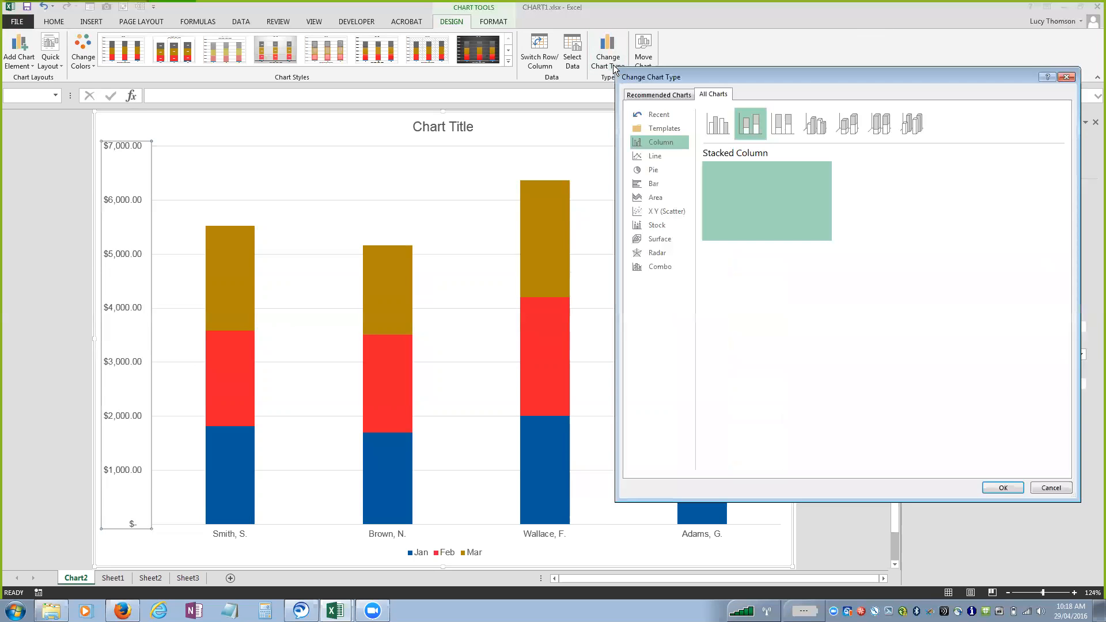
{"action": "left_click", "coordinate": [712, 127]}
{"action": "left_click", "coordinate": [1002, 488]}
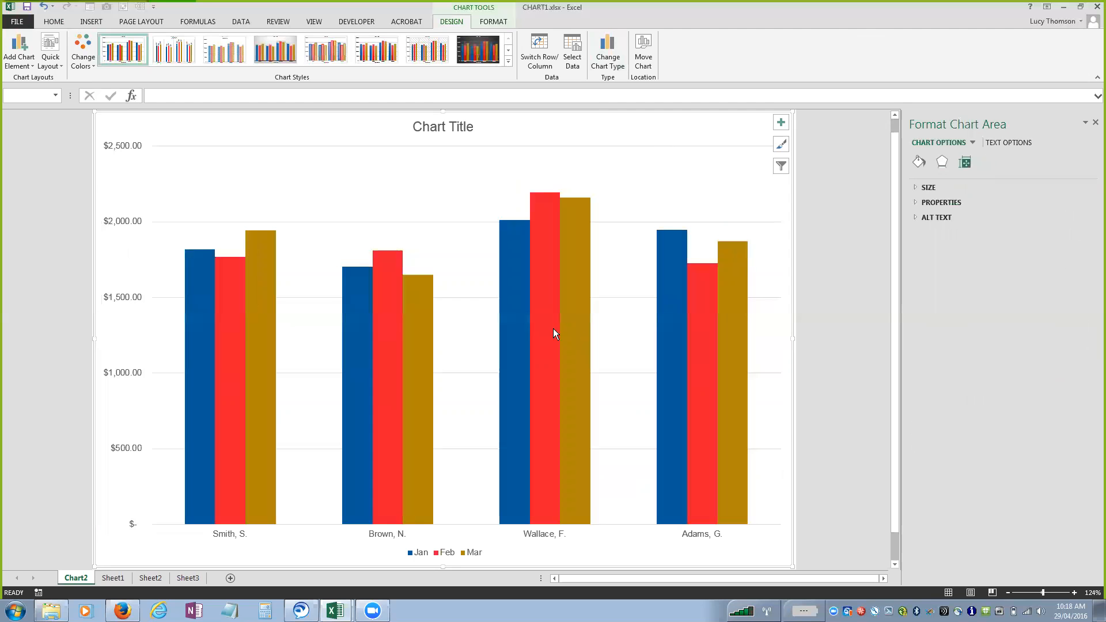
Compare selecting a whole data series with a single column, using the Mar series, the third rep's March column and the Feb series.
{"action": "left_click", "coordinate": [578, 319]}
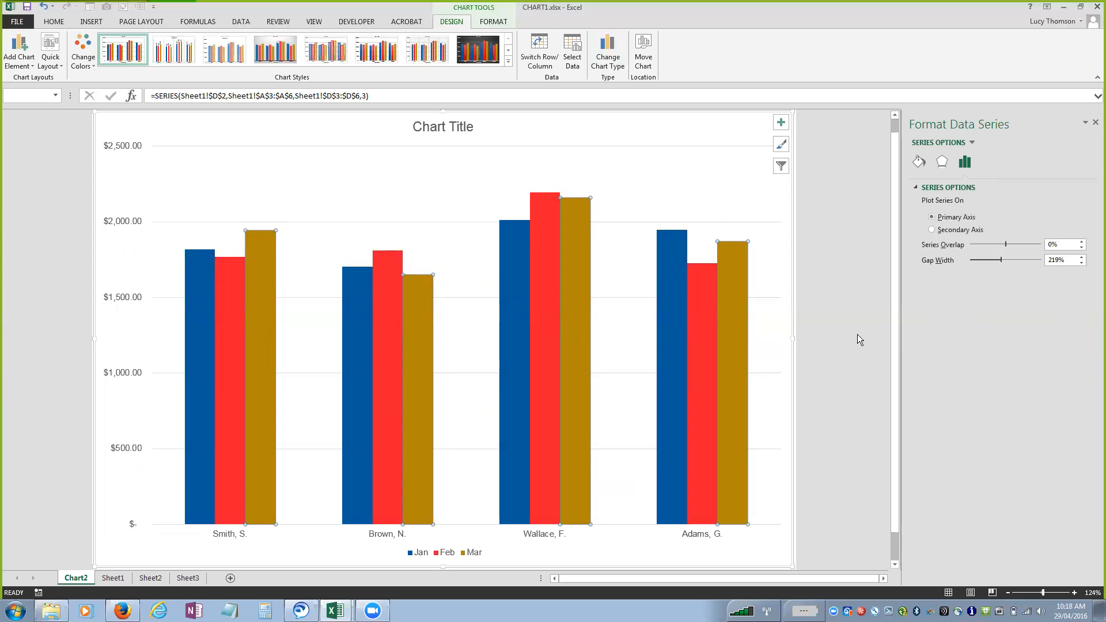
{"action": "left_click", "coordinate": [857, 334]}
{"action": "left_click", "coordinate": [581, 314]}
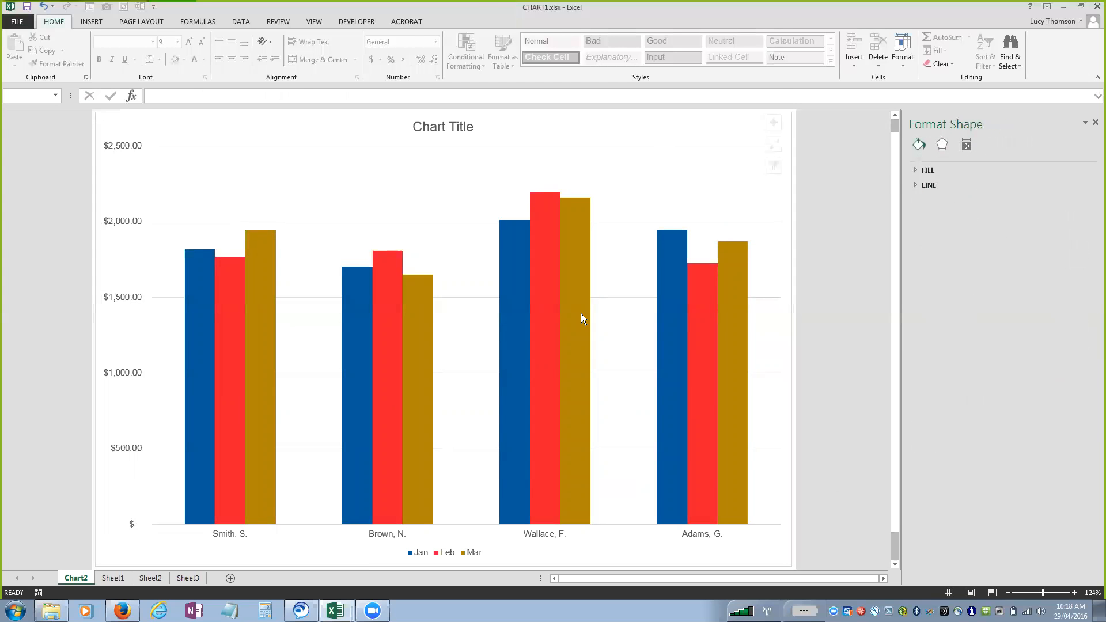
{"action": "left_click", "coordinate": [581, 313]}
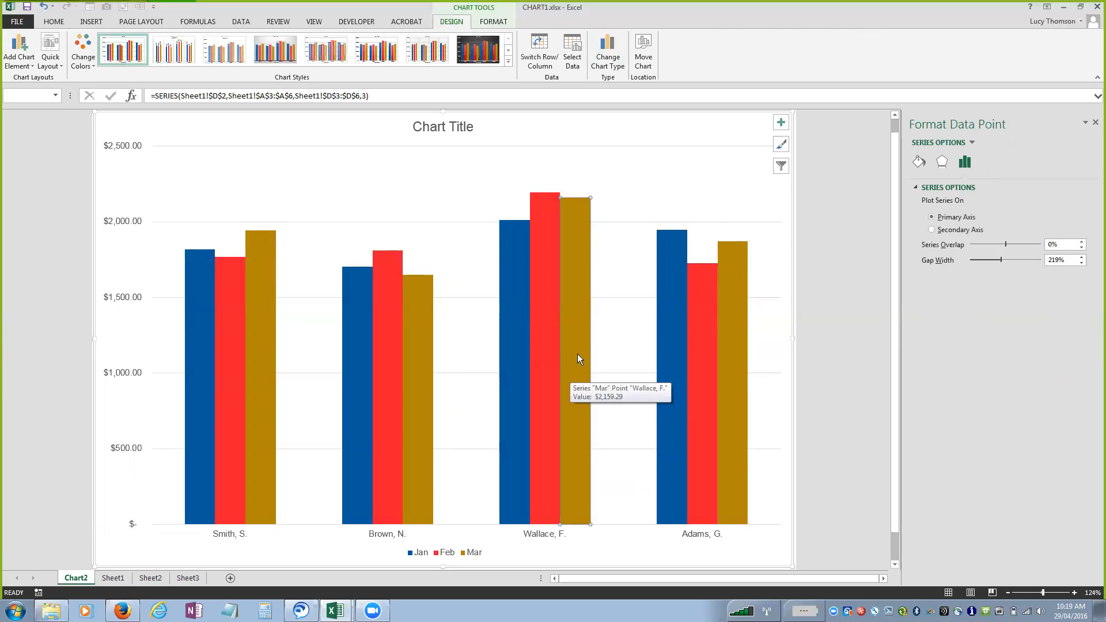
{"action": "key", "text": "ctrl"}
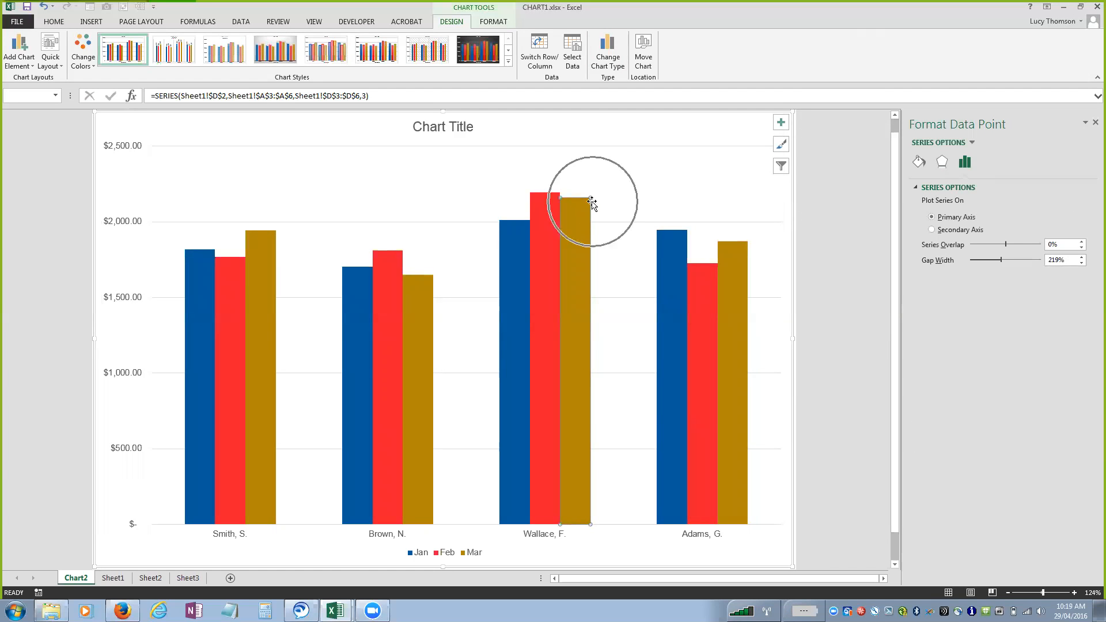
{"action": "key", "text": "ctrl"}
{"action": "key", "text": "ctrl"}
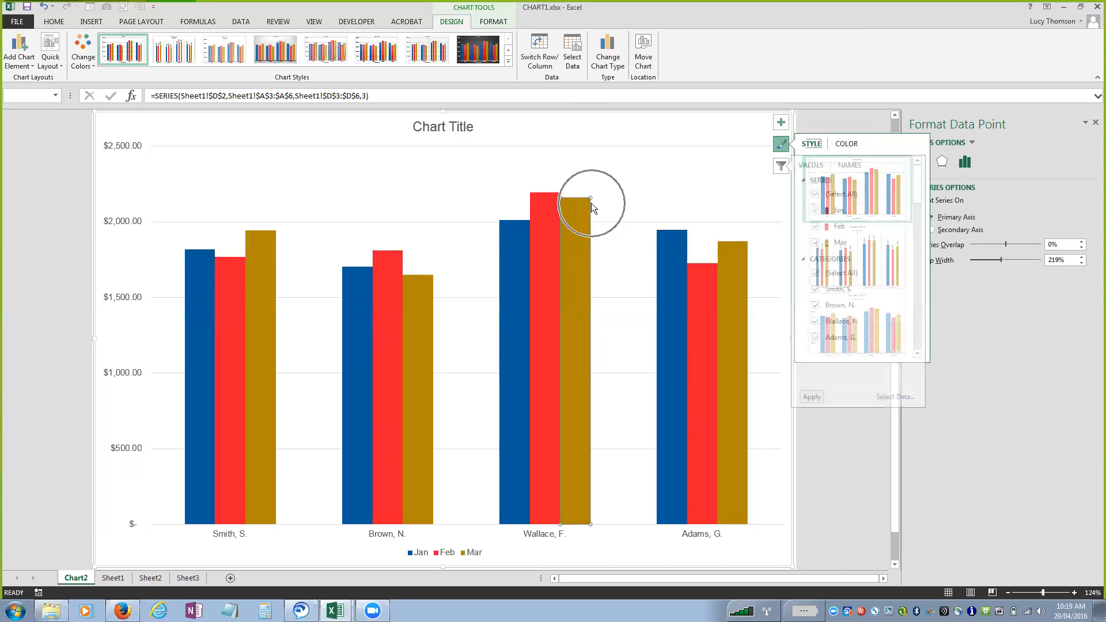
{"action": "key", "text": "ctrl"}
{"action": "key", "text": "ctrl"}
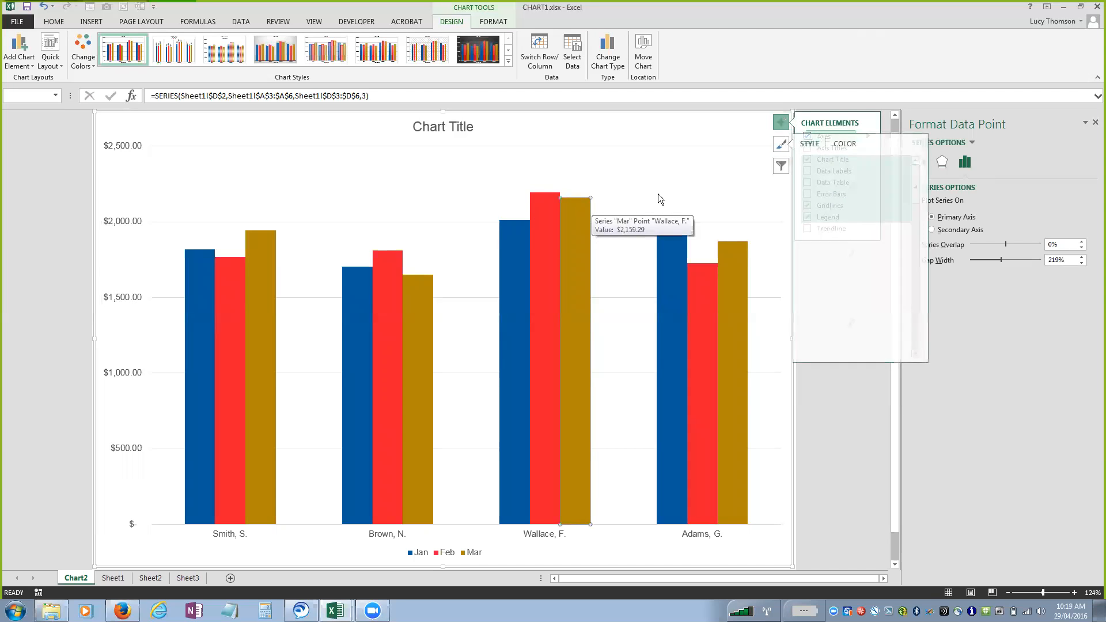
{"action": "left_click", "coordinate": [660, 193]}
{"action": "left_click", "coordinate": [707, 334]}
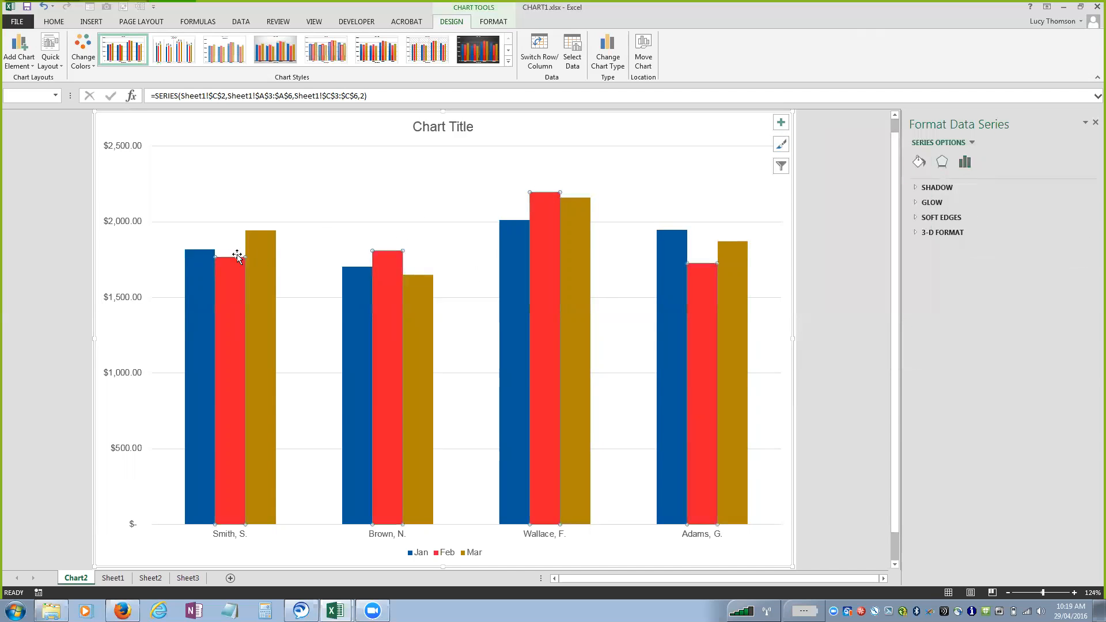
Select only the second rep's Feb column within the Feb series and inspect its data point details.
{"action": "key", "text": "ctrl+q"}
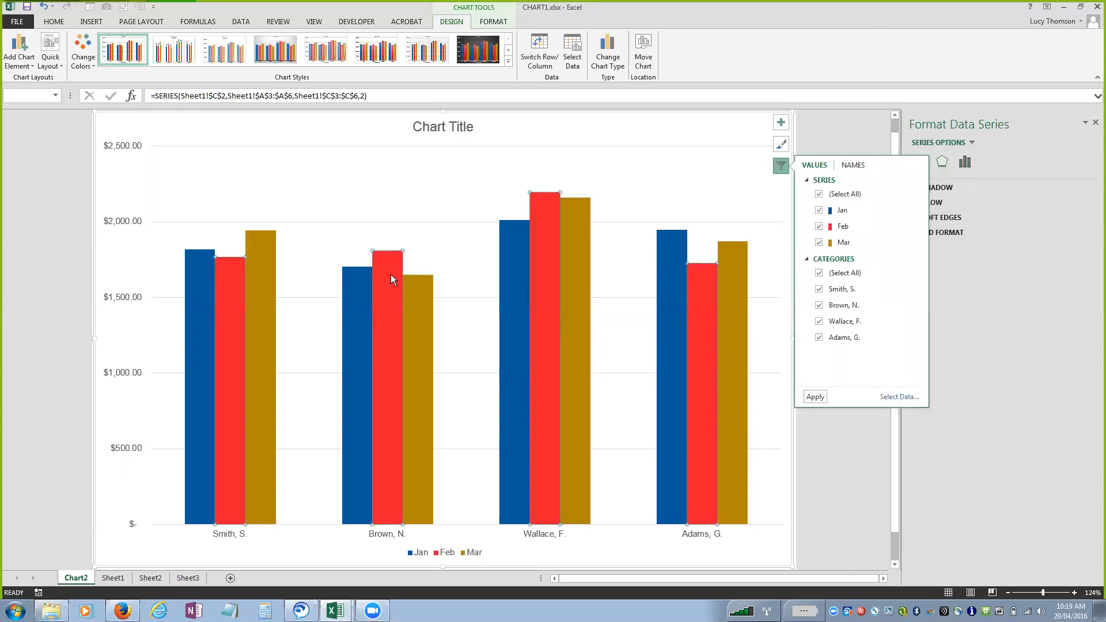
{"action": "left_click", "coordinate": [391, 277]}
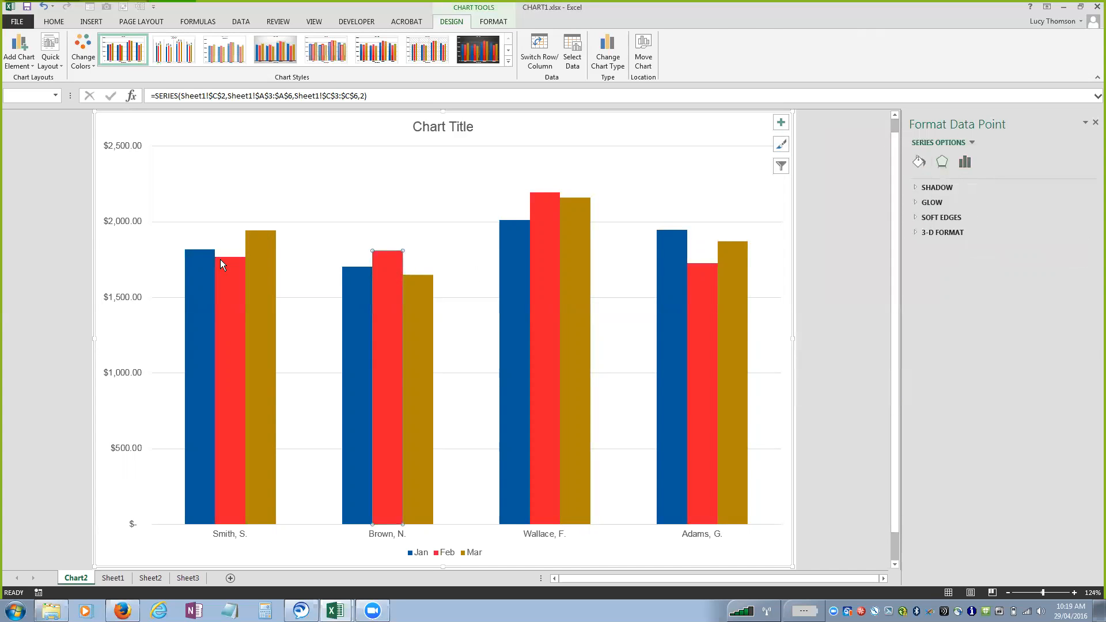
{"action": "key", "text": "ctrl"}
{"action": "key", "text": "ctrl"}
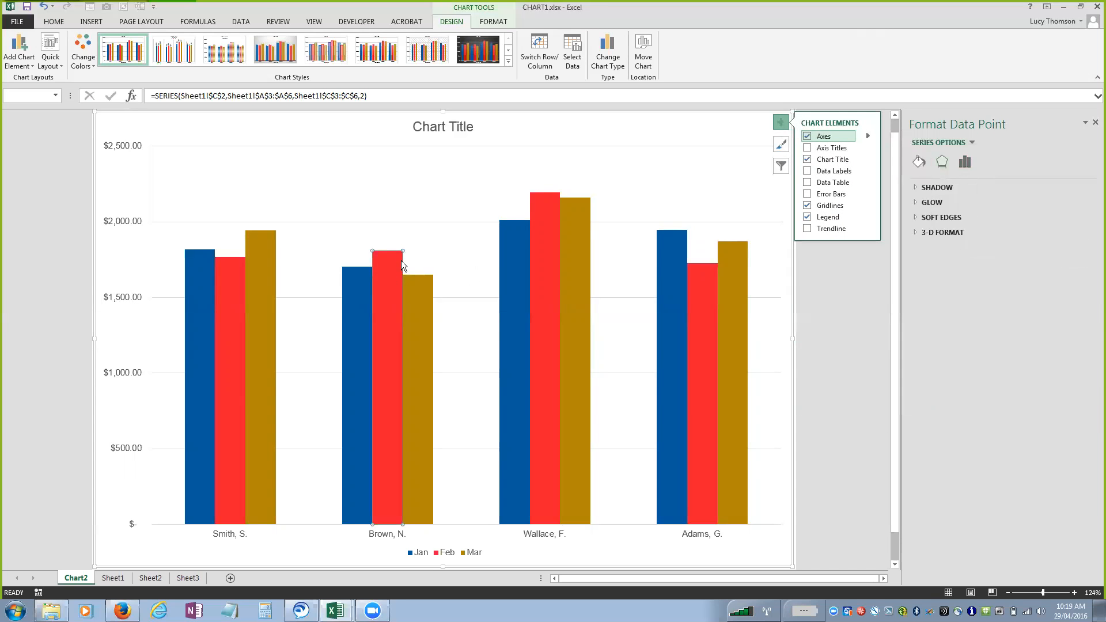
{"action": "mouse_move", "coordinate": [390, 269]}
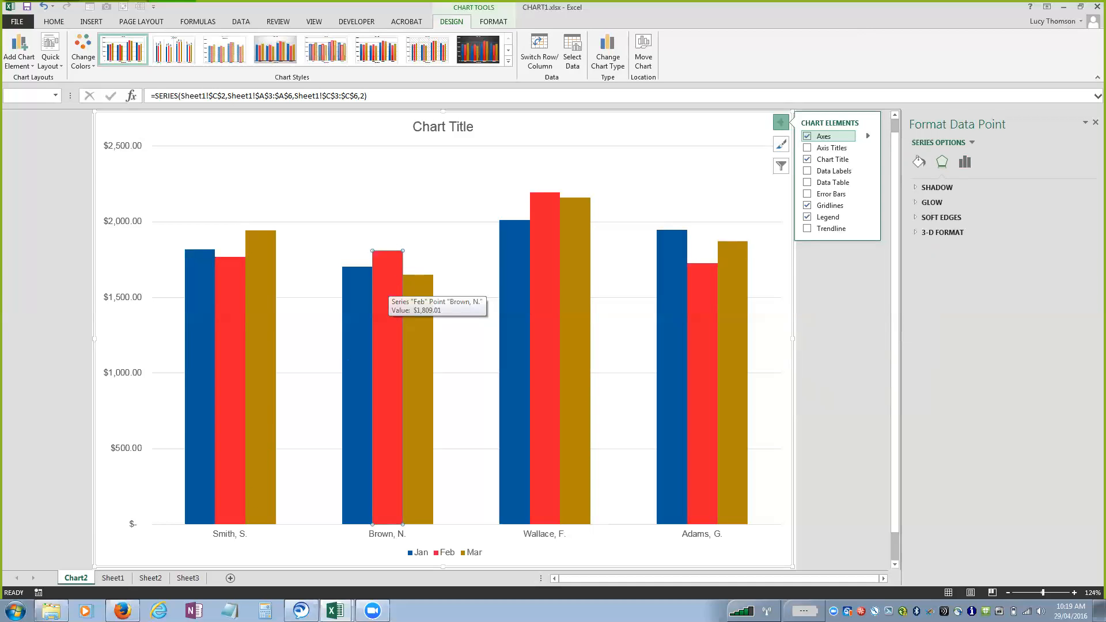
On Sheet2, insert a 2-D pie chart from the product names and Southwest sales in A7:A11 and F7:F11.
{"action": "left_click", "coordinate": [150, 579]}
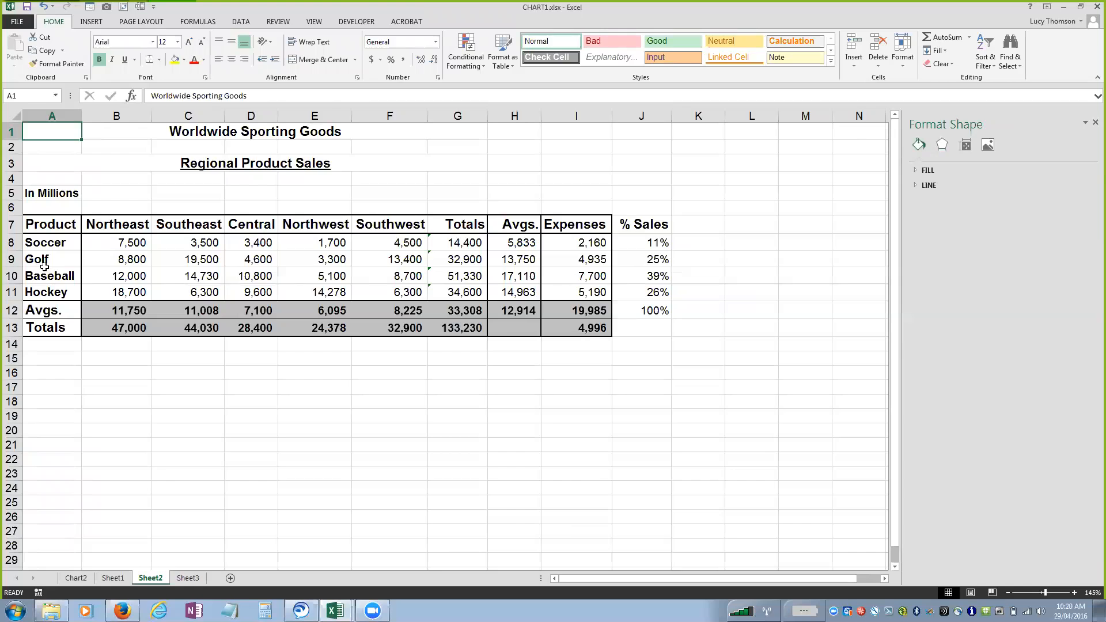
{"action": "left_click_drag", "start_coordinate": [50, 226], "coordinate": [51, 289]}
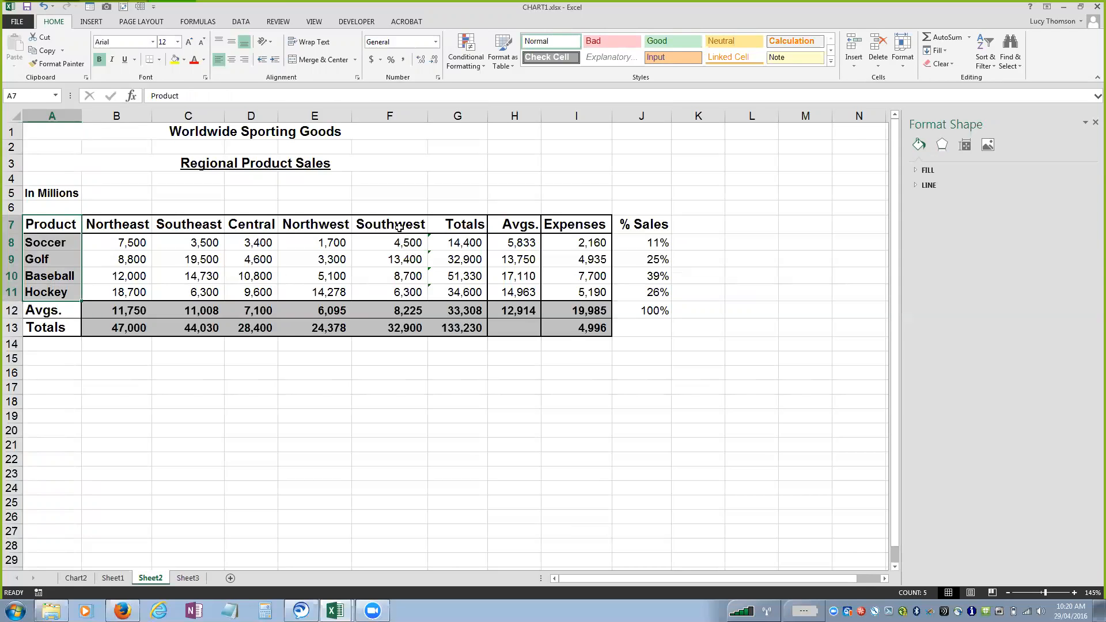
{"action": "left_click_drag", "start_coordinate": [399, 220], "coordinate": [398, 292]}
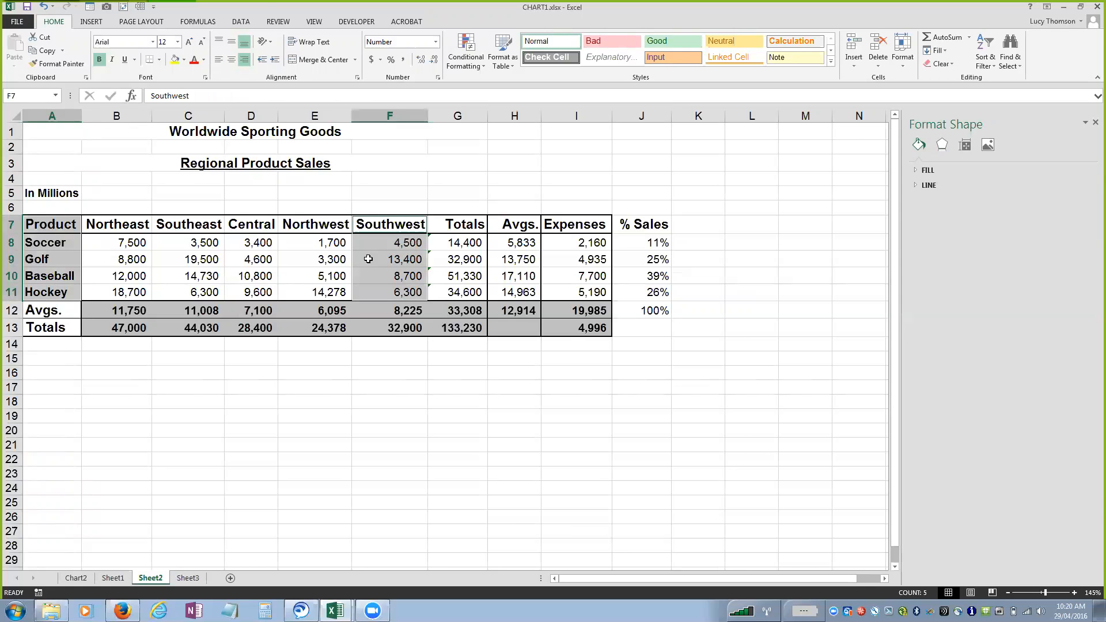
{"action": "left_click", "coordinate": [91, 22]}
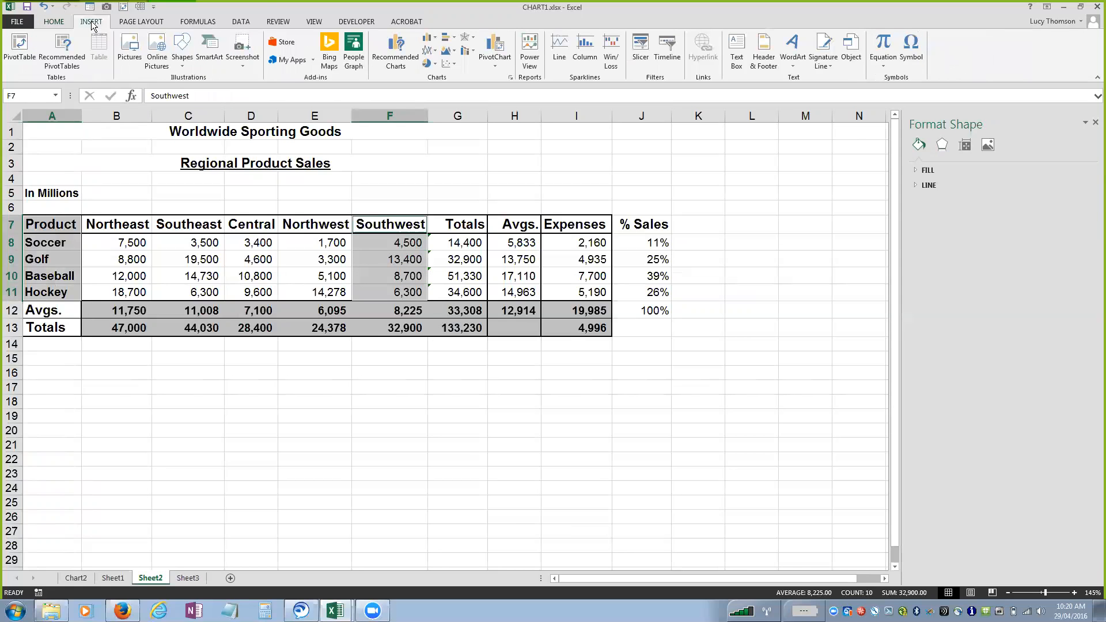
{"action": "left_click", "coordinate": [428, 66]}
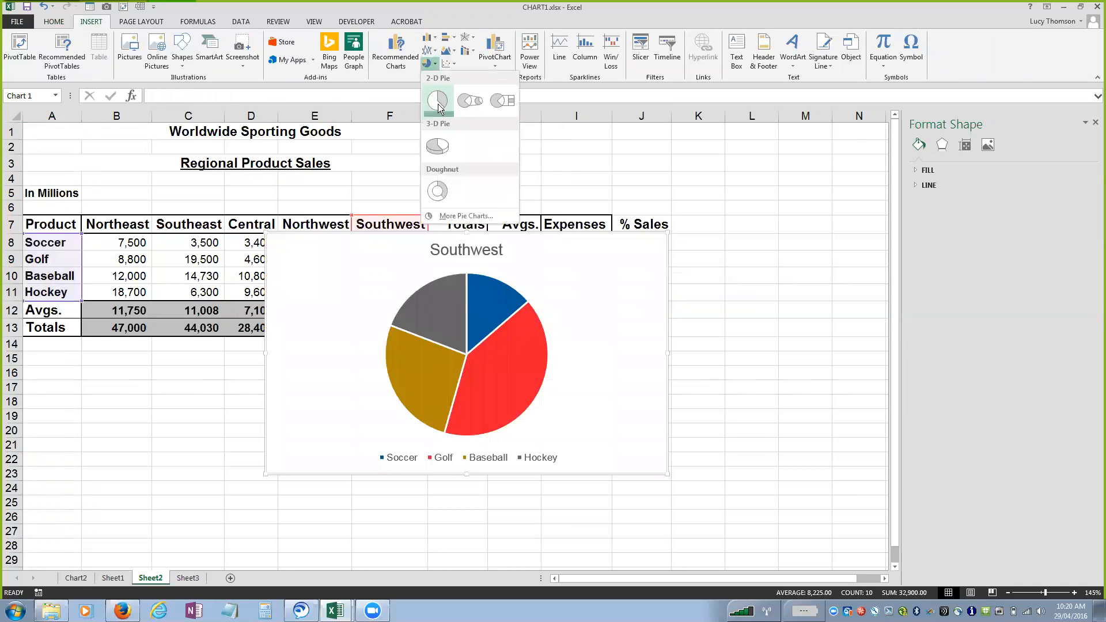
{"action": "left_click", "coordinate": [437, 101]}
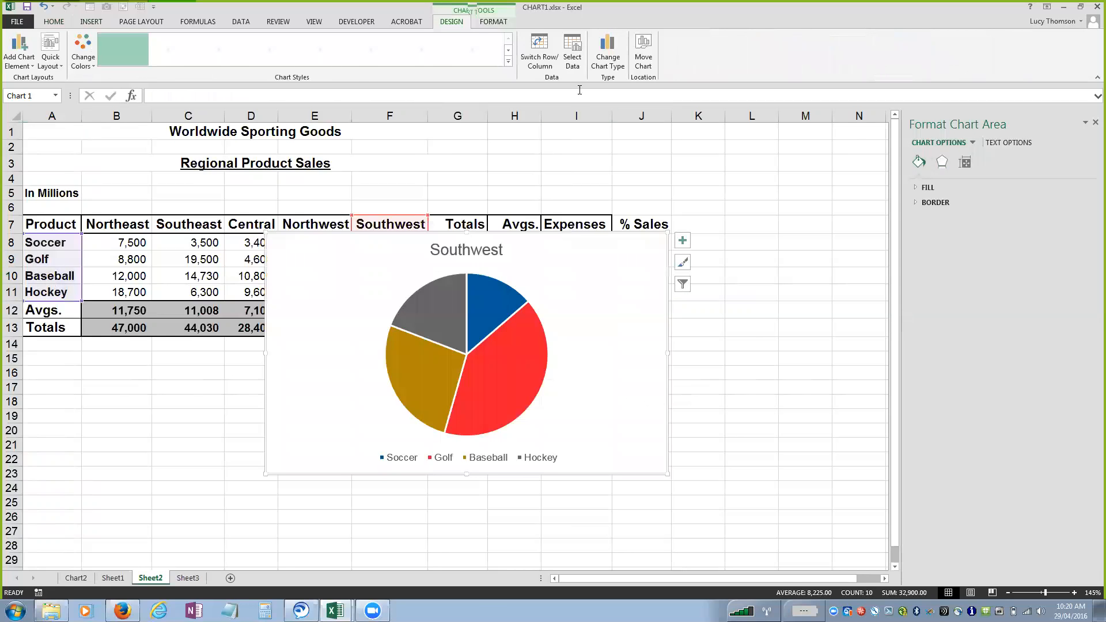
Move the Southwest pie chart from Sheet2 onto its own new chart sheet.
{"action": "left_click", "coordinate": [643, 51]}
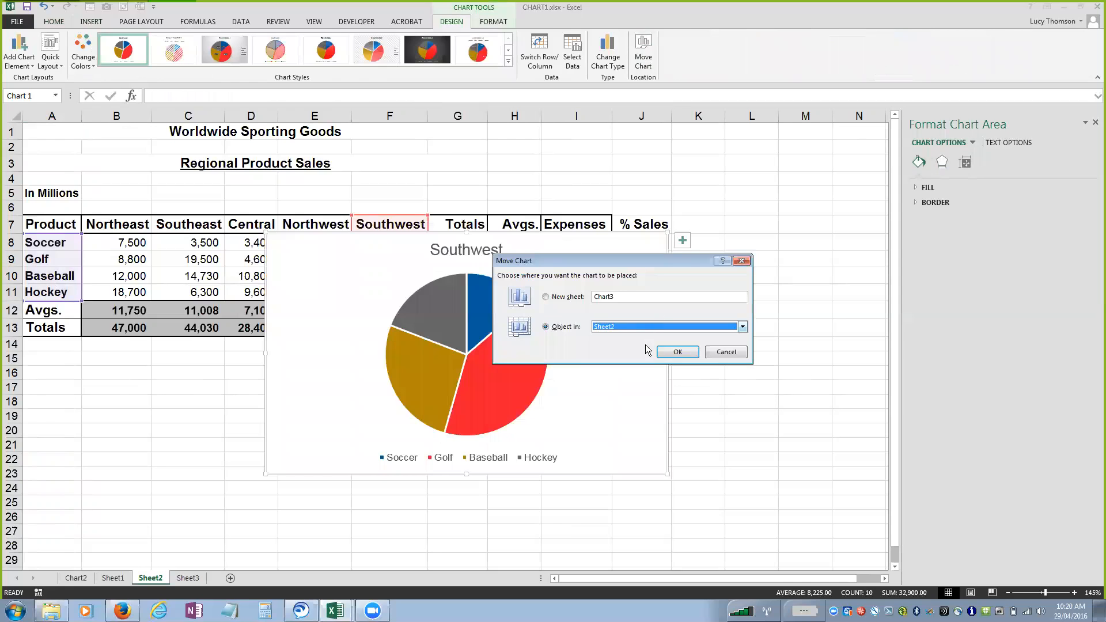
{"action": "left_click", "coordinate": [673, 352]}
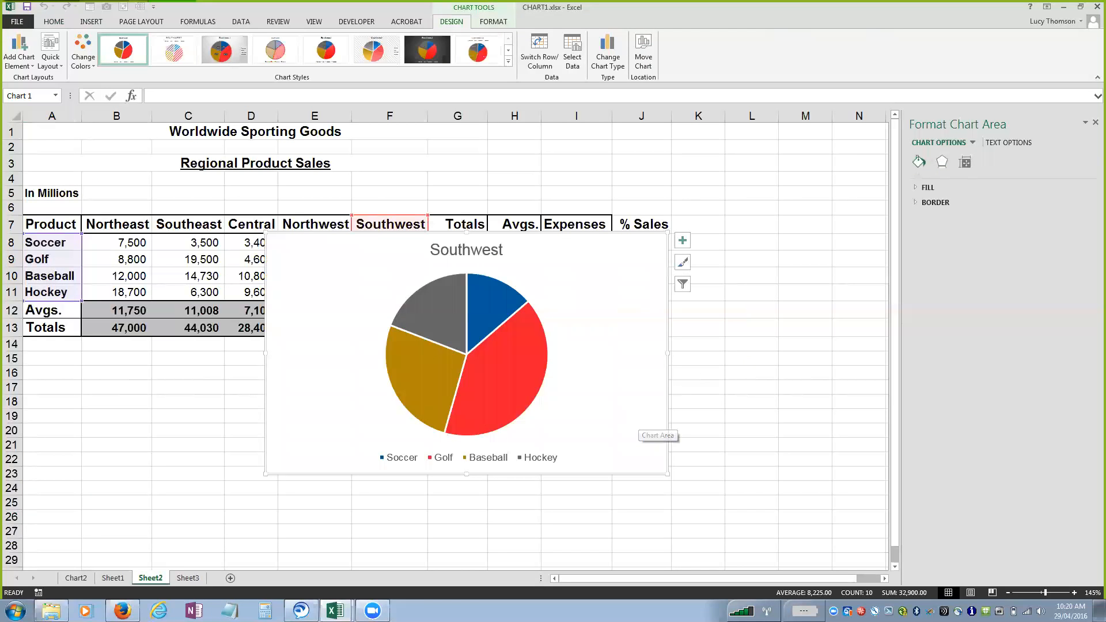
{"action": "left_click", "coordinate": [643, 52]}
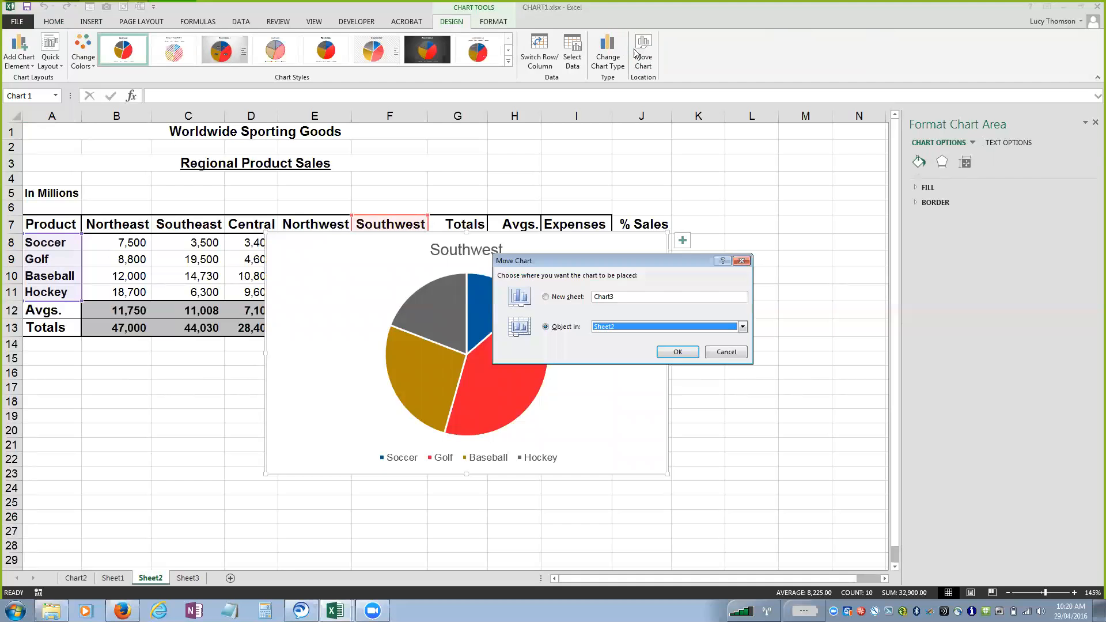
{"action": "left_click", "coordinate": [560, 297]}
{"action": "left_click", "coordinate": [680, 352]}
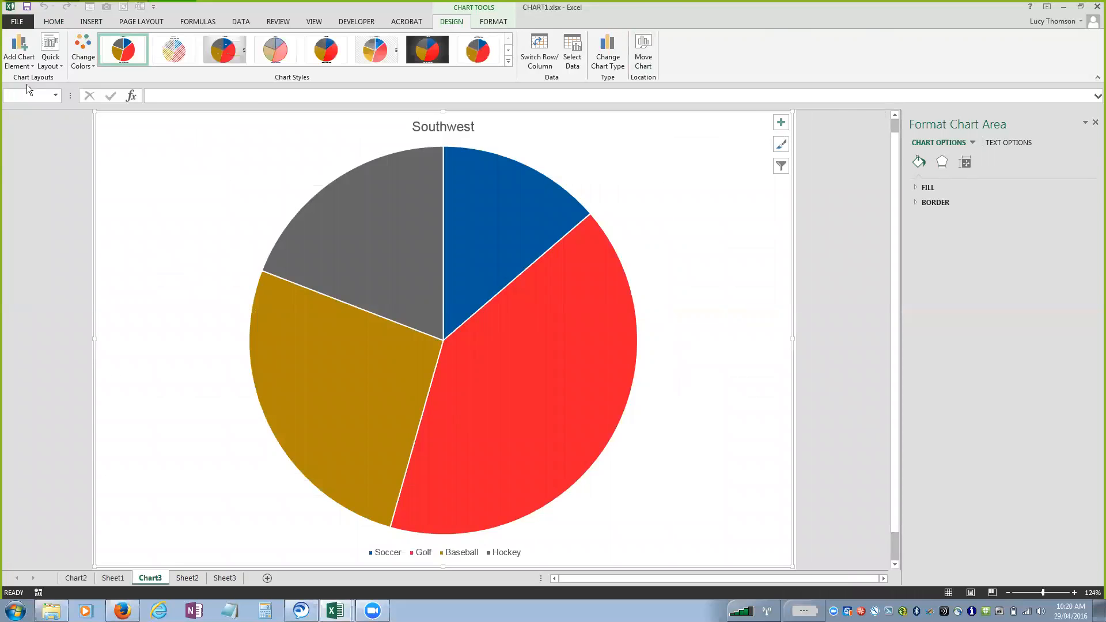
Add data callout labels to the Southwest pie's slices and remove the legend.
{"action": "left_click", "coordinate": [25, 67]}
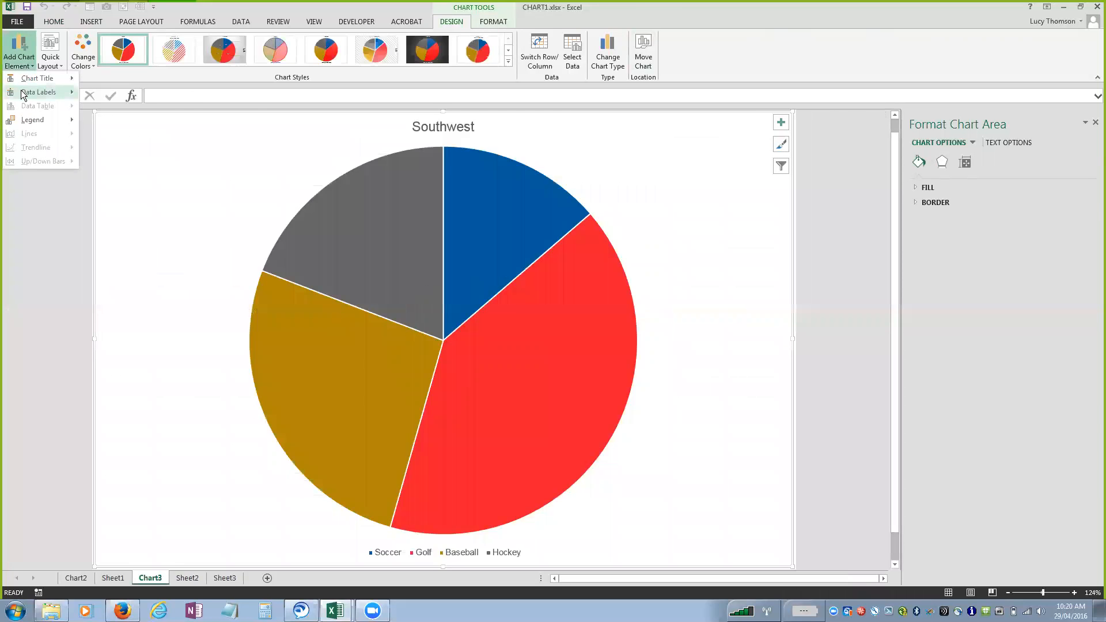
{"action": "mouse_move", "coordinate": [23, 96]}
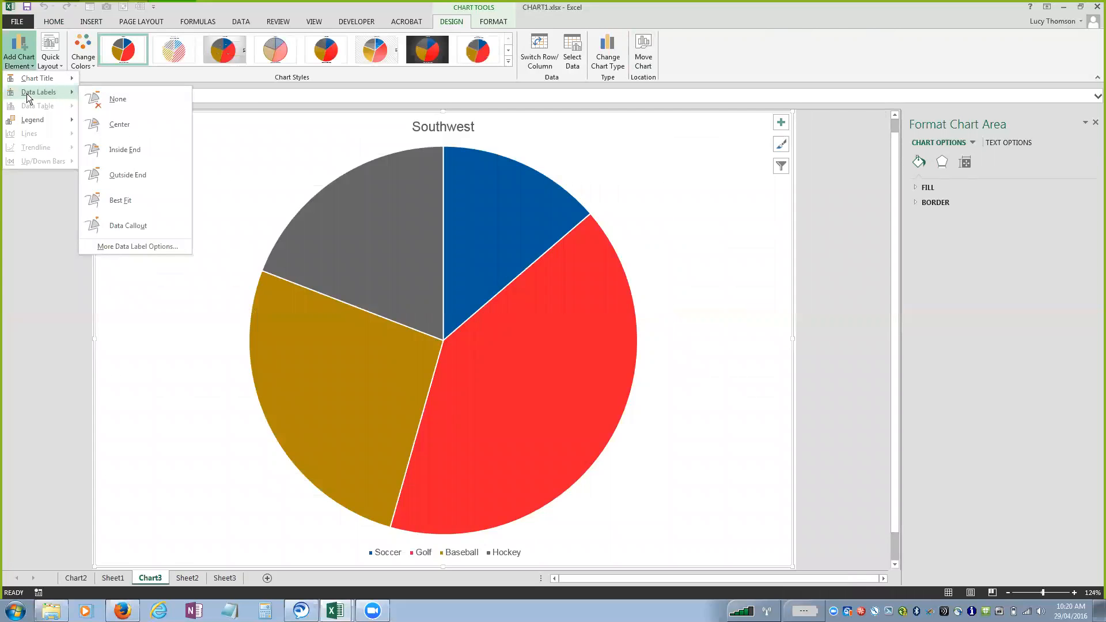
{"action": "left_click", "coordinate": [127, 227]}
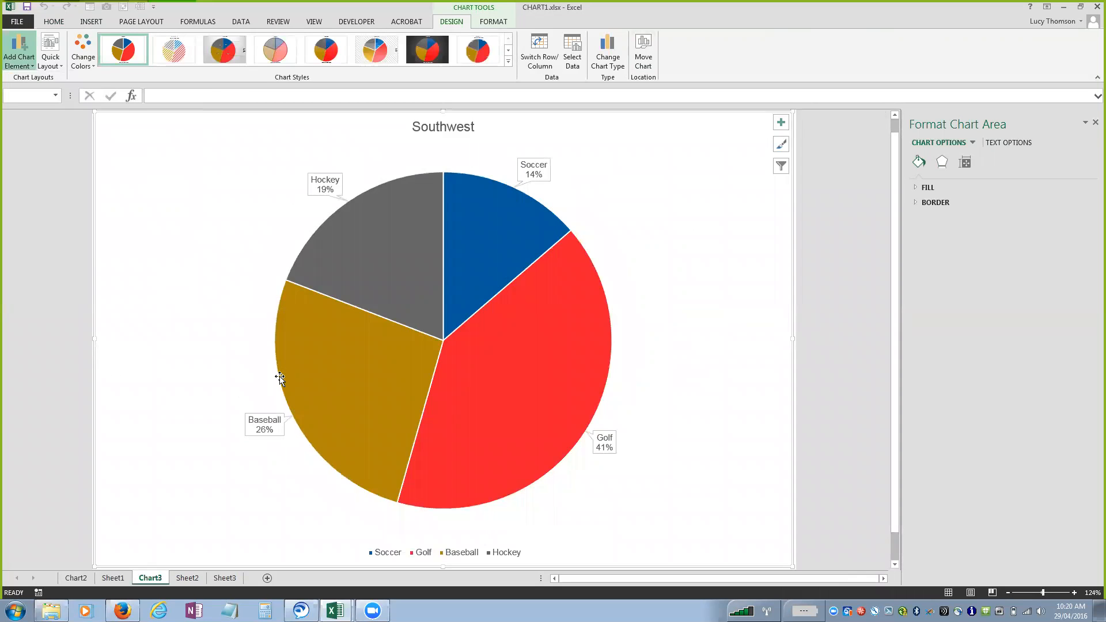
Enlarge the text of all the pie's data callouts to font size 24.
{"action": "left_click", "coordinate": [318, 185]}
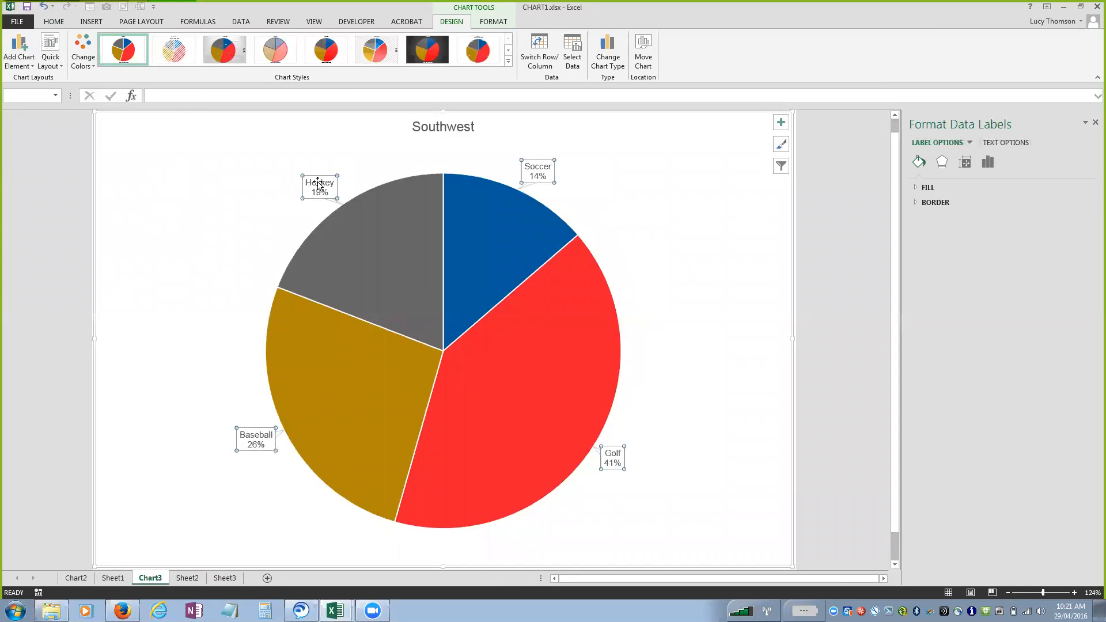
{"action": "left_click", "coordinate": [51, 21]}
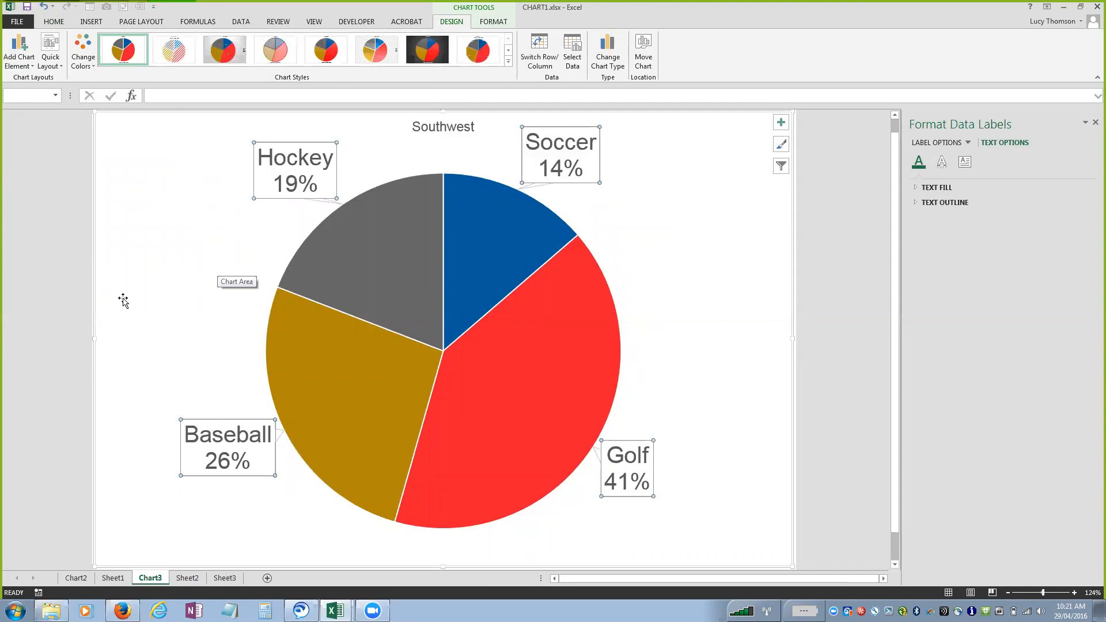
Compare selecting the whole pie series with selecting only the Soccer slice, and clear the selection.
{"action": "left_click", "coordinate": [512, 267]}
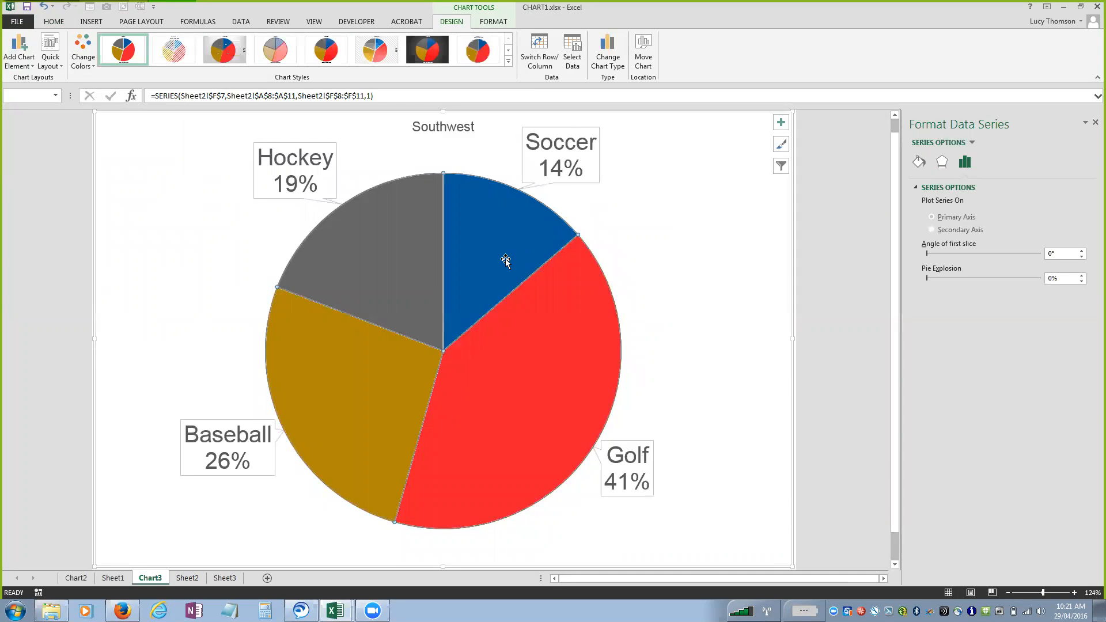
{"action": "left_click", "coordinate": [505, 259]}
{"action": "left_click", "coordinate": [709, 268]}
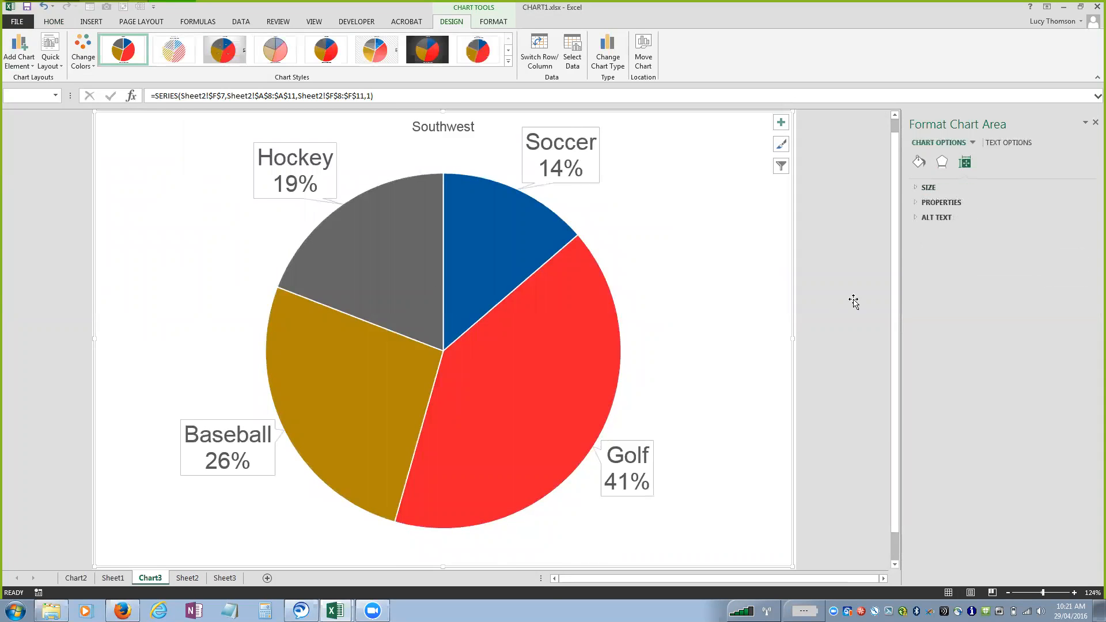
{"action": "left_click", "coordinate": [842, 298]}
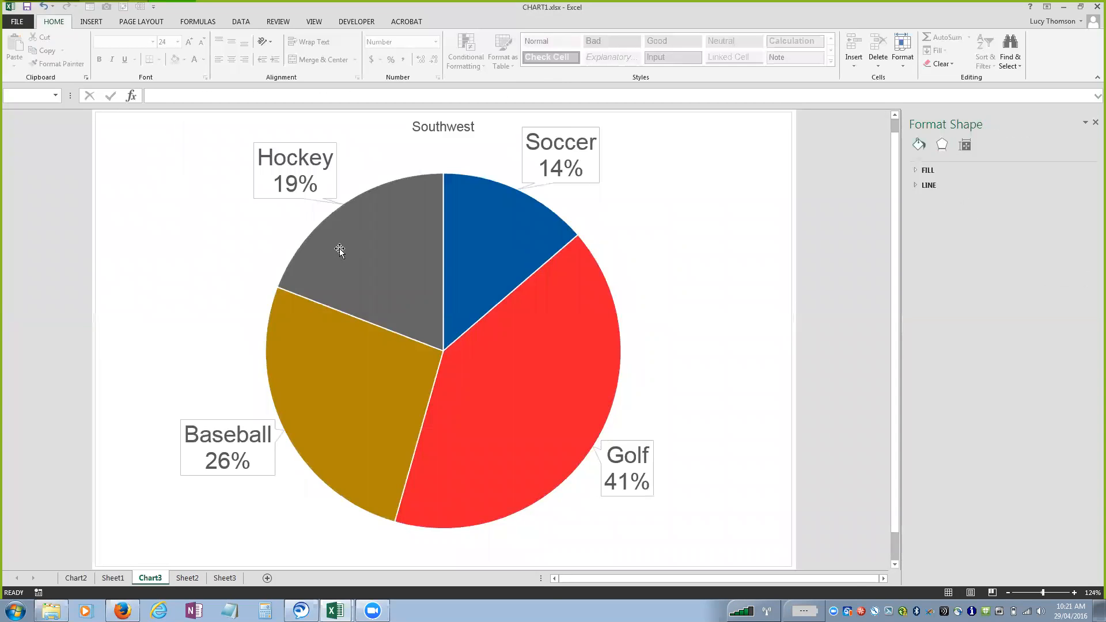
Select only the Soccer slice and pull it out of the pie to a 25% point explosion.
{"action": "left_click", "coordinate": [497, 215]}
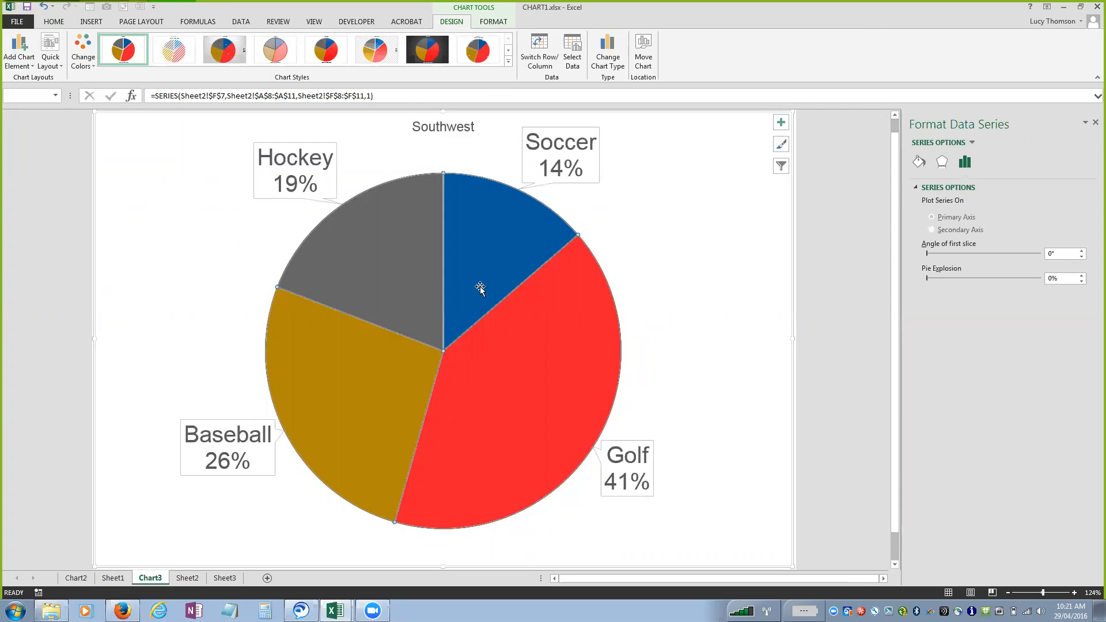
{"action": "mouse_move", "coordinate": [274, 289]}
{"action": "left_click", "coordinate": [487, 247]}
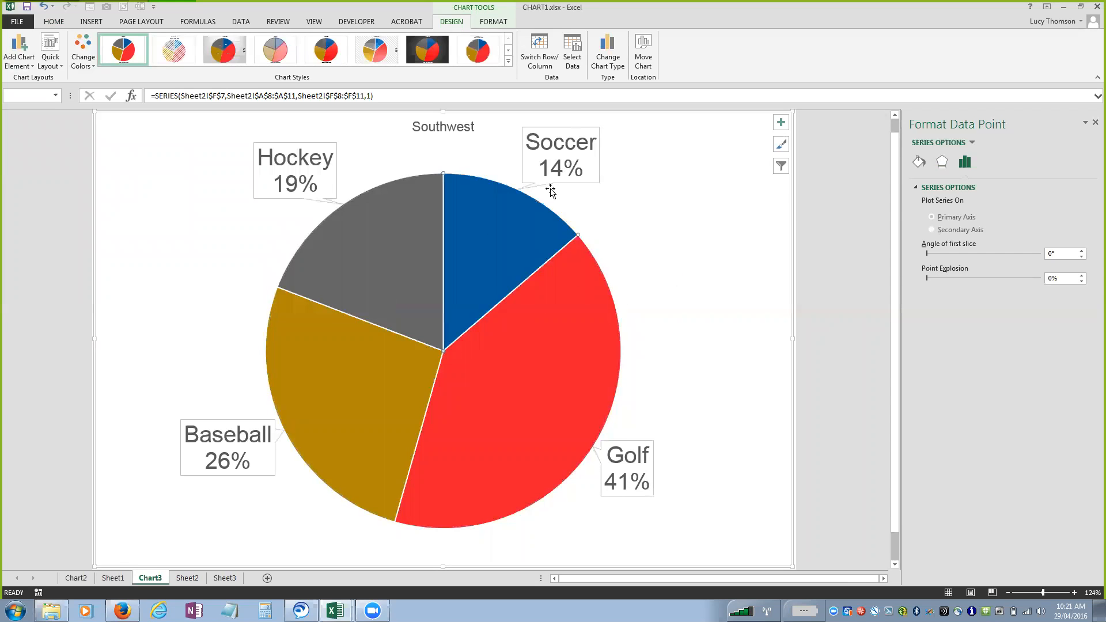
{"action": "left_click_drag", "start_coordinate": [503, 251], "coordinate": [525, 224]}
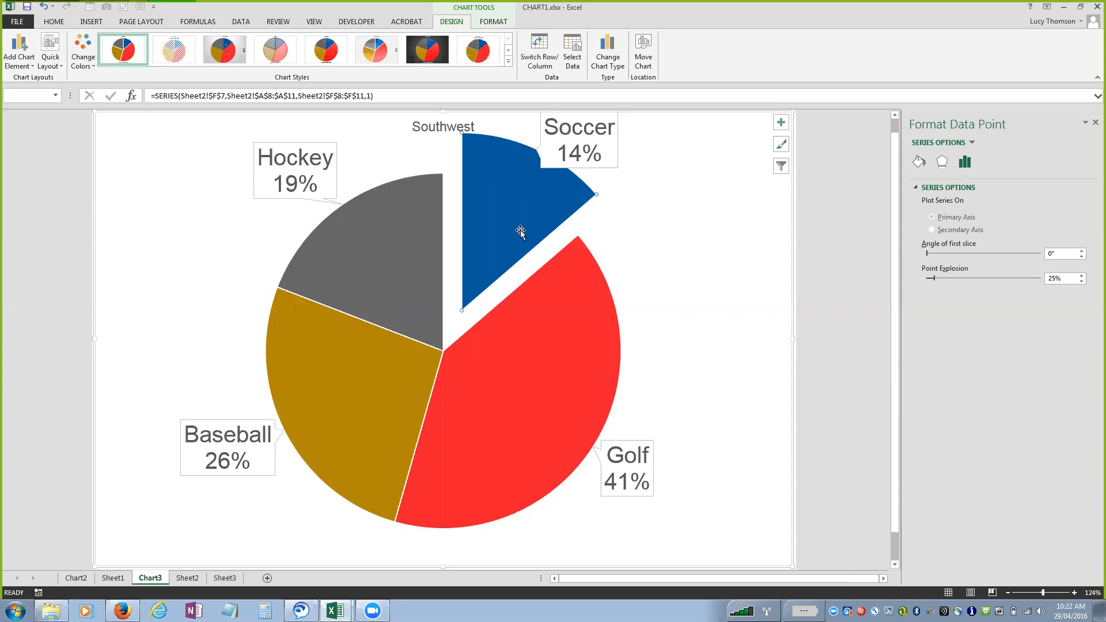
{"action": "left_click", "coordinate": [114, 13]}
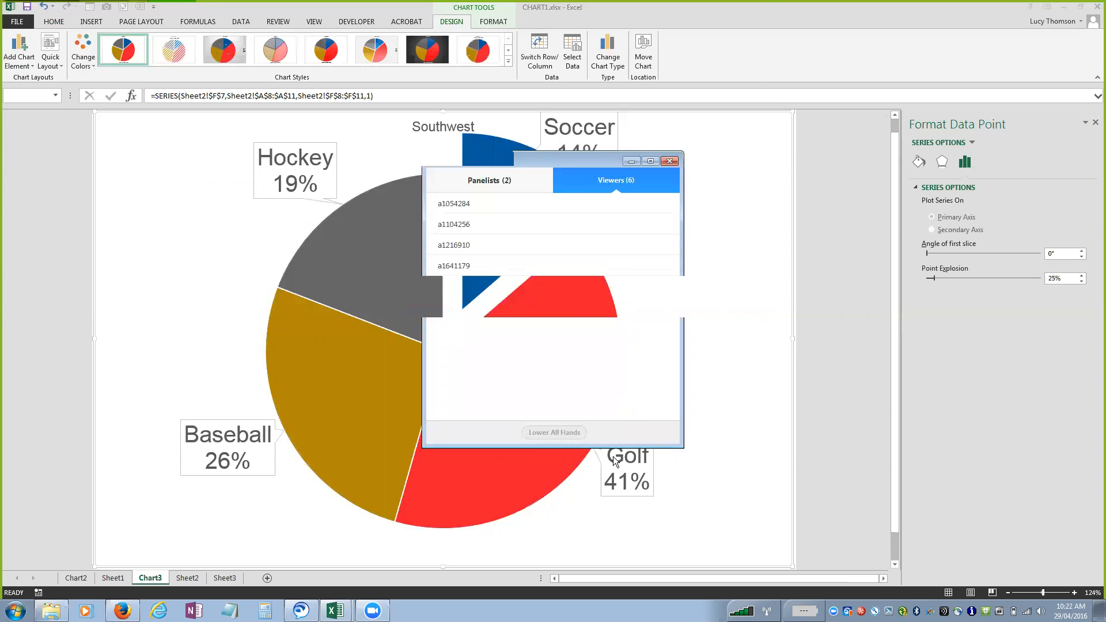
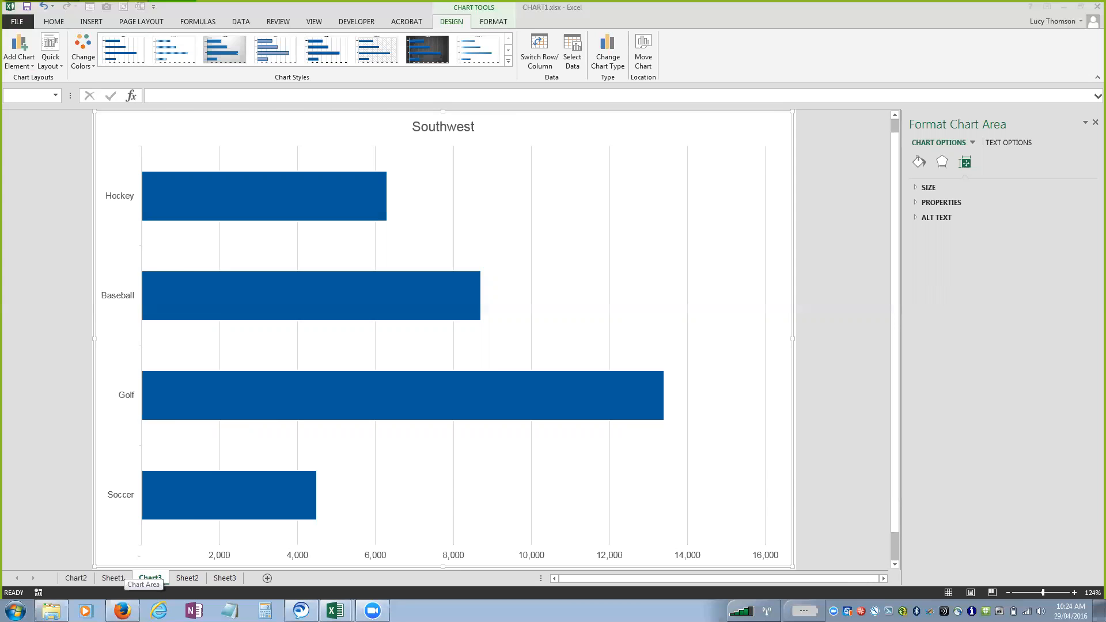
Create two copies of the Chart2 sheet in the same workbook, each placed in front of the existing sheets.
{"action": "left_click", "coordinate": [76, 578]}
{"action": "right_click", "coordinate": [76, 577]}
{"action": "left_click", "coordinate": [109, 479]}
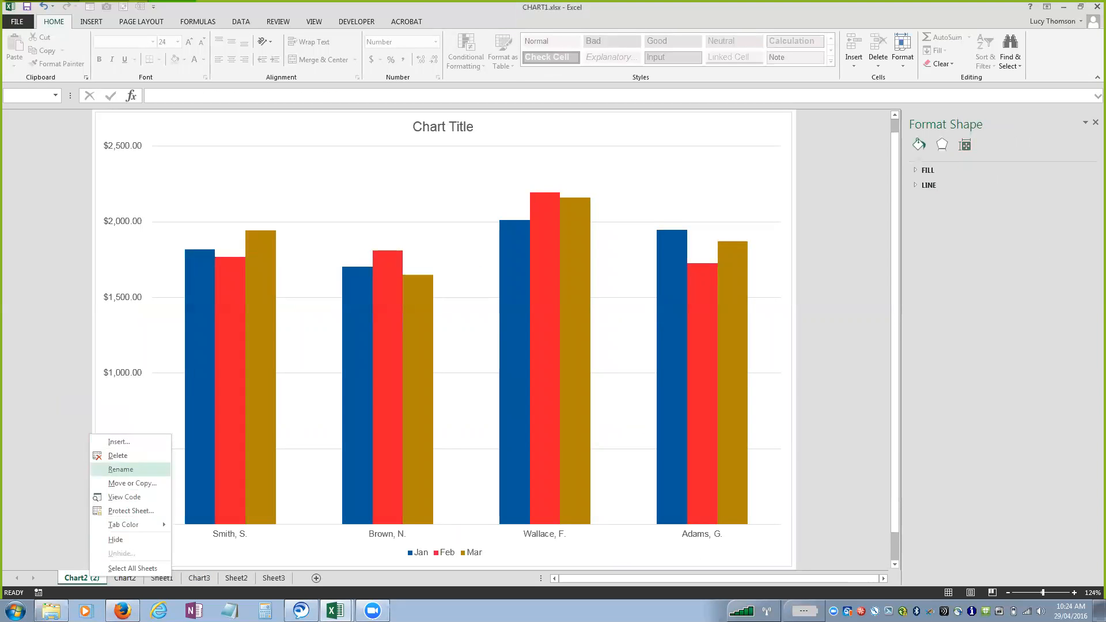
{"action": "left_click", "coordinate": [115, 469]}
{"action": "left_click", "coordinate": [50, 527]}
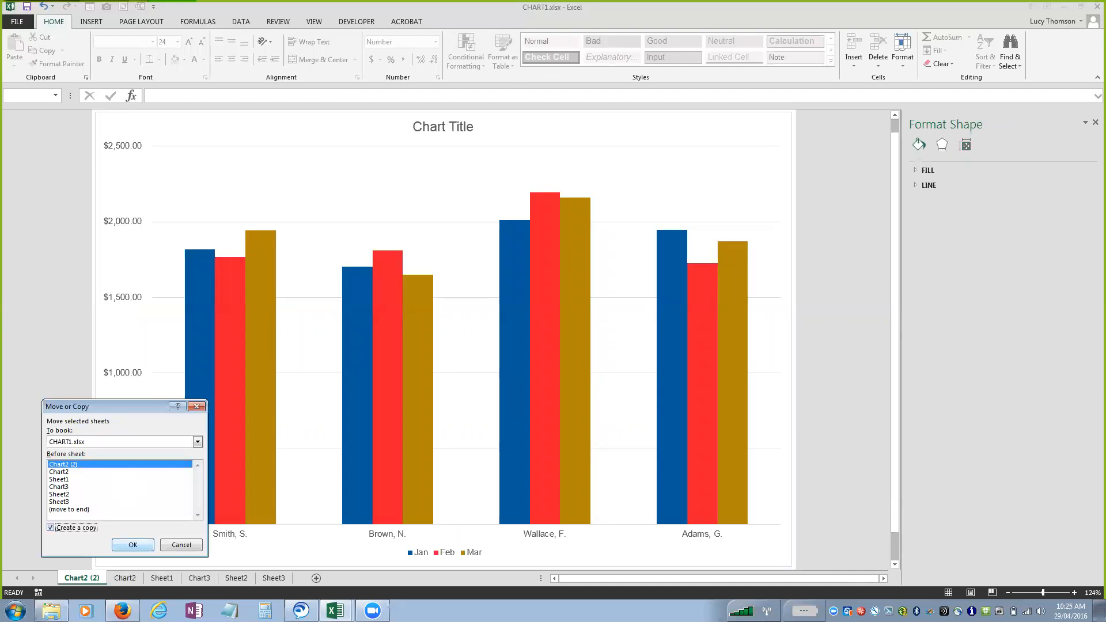
{"action": "left_click", "coordinate": [132, 545]}
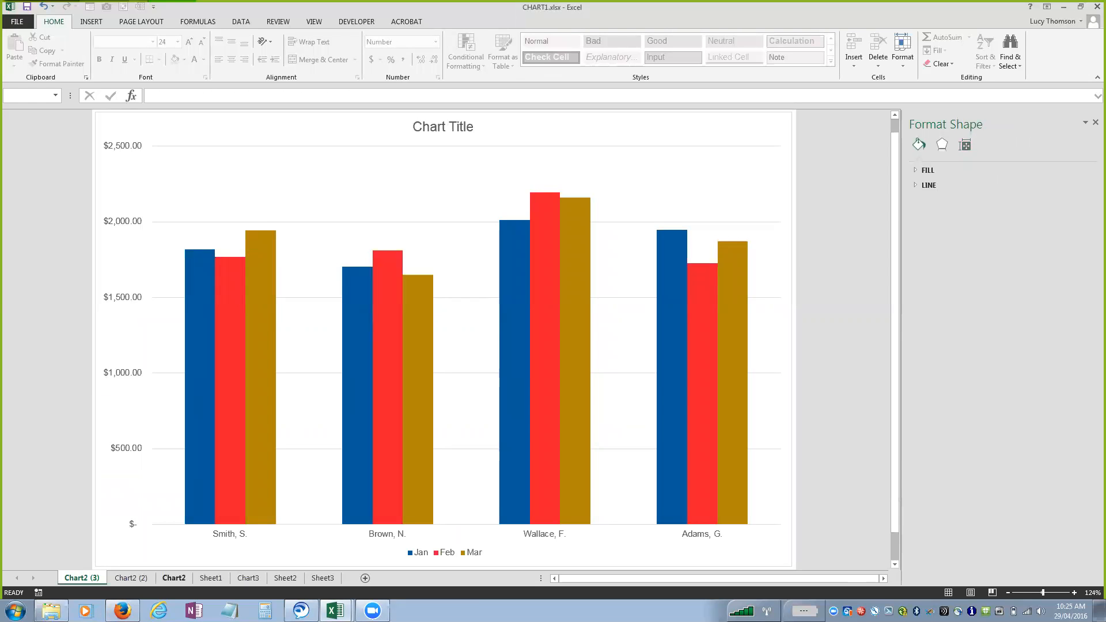
Limit the original Chart2 chart to the first sales rep by excluding the other three reps from its data source.
{"action": "left_click", "coordinate": [239, 436]}
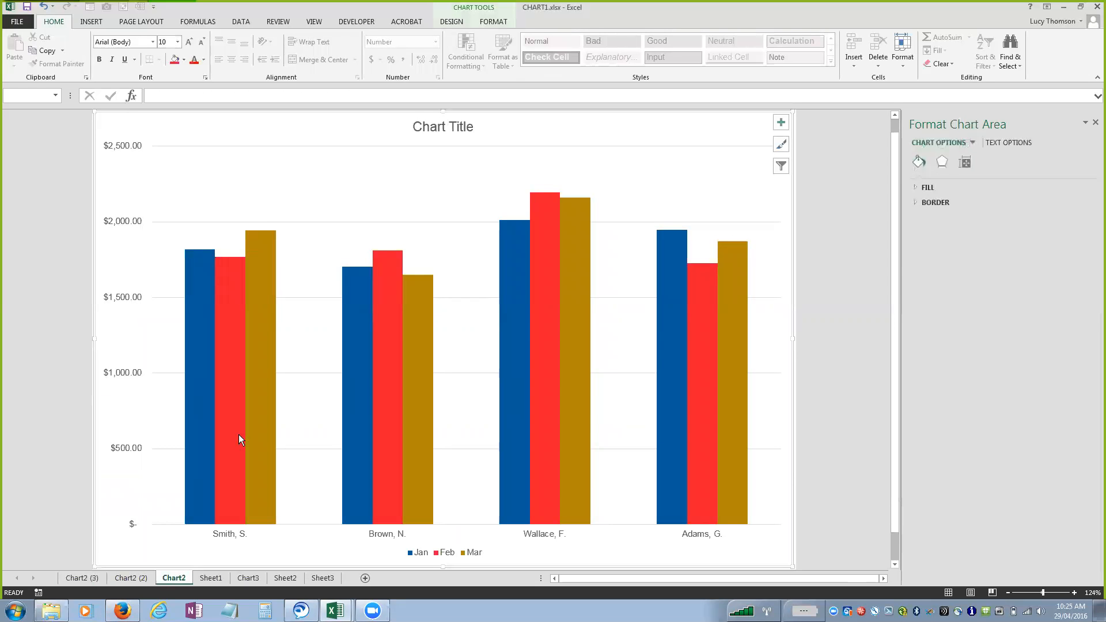
{"action": "left_click", "coordinate": [451, 21]}
{"action": "left_click", "coordinate": [571, 56]}
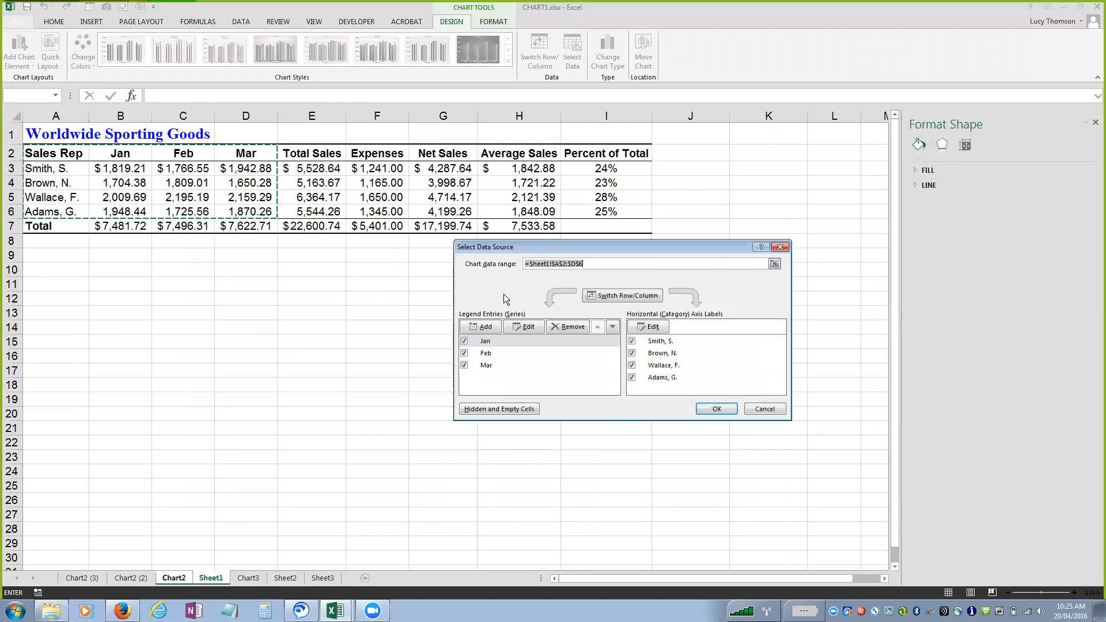
{"action": "left_click", "coordinate": [631, 353]}
{"action": "left_click", "coordinate": [632, 366]}
{"action": "left_click", "coordinate": [631, 377]}
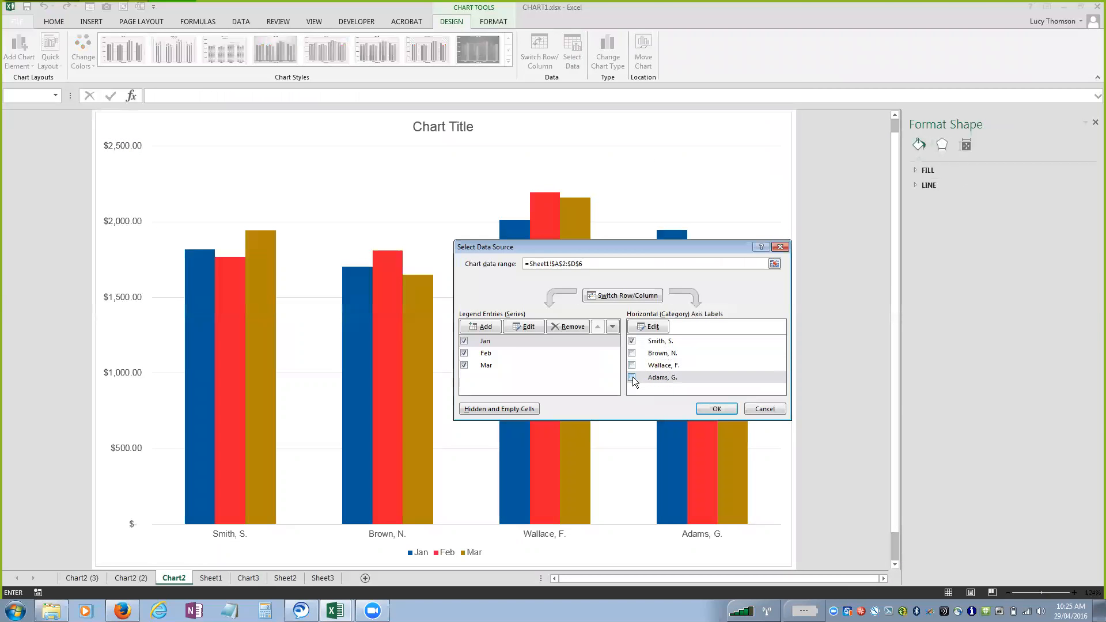
{"action": "left_click", "coordinate": [717, 408]}
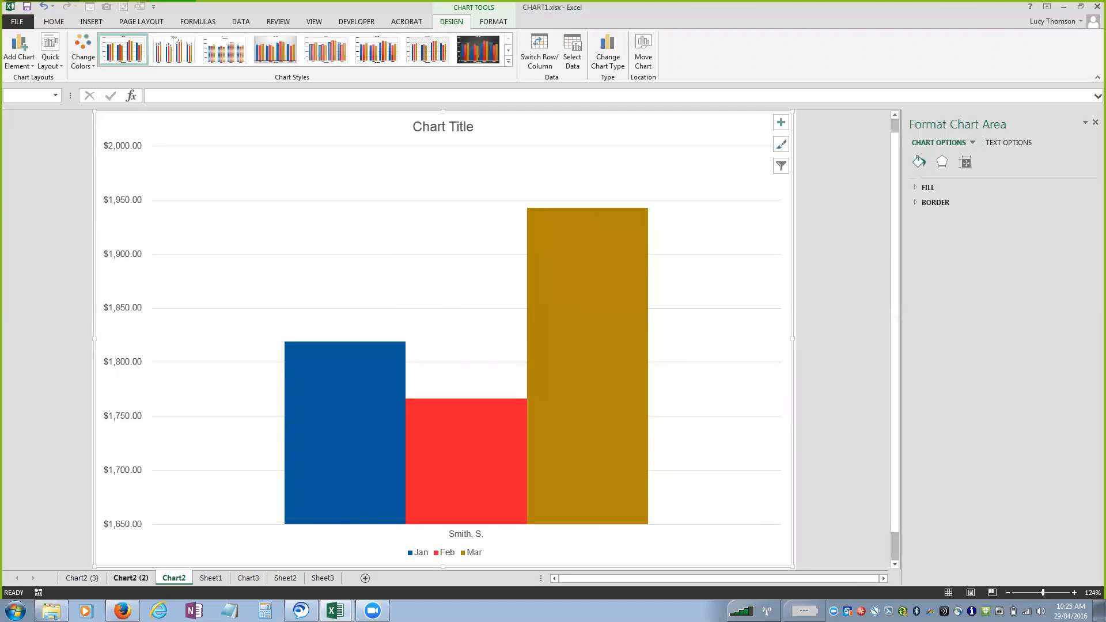
Show the Chart2 (2) copy and select its Feb series.
{"action": "key", "text": "ctrl+Page_Up"}
{"action": "left_click", "coordinate": [384, 251]}
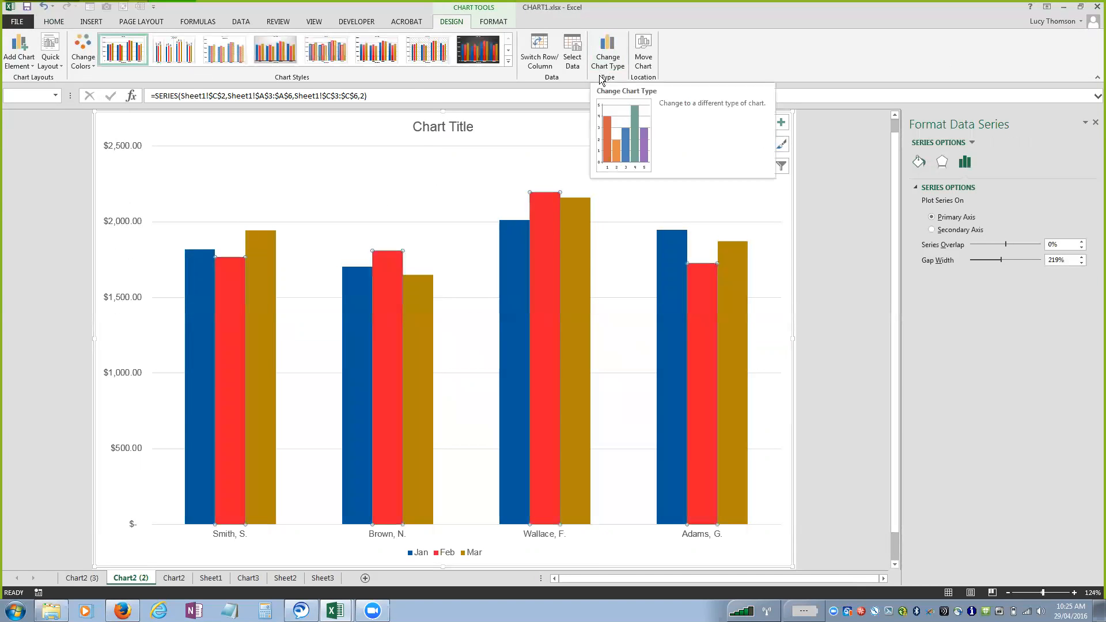
{"action": "mouse_move", "coordinate": [557, 231]}
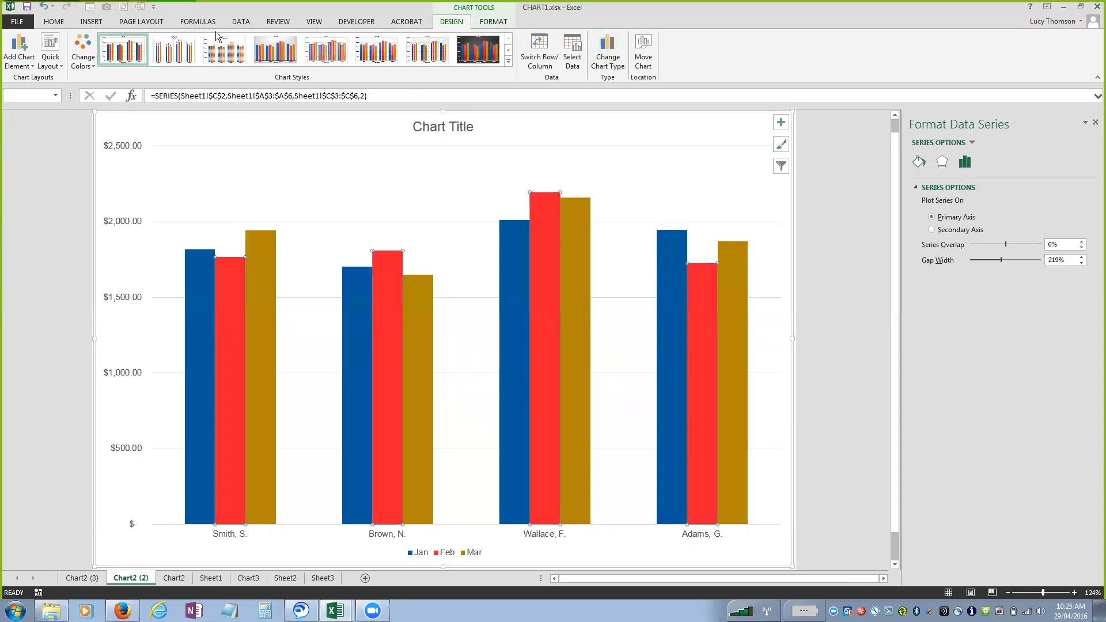
{"action": "left_click", "coordinate": [164, 8]}
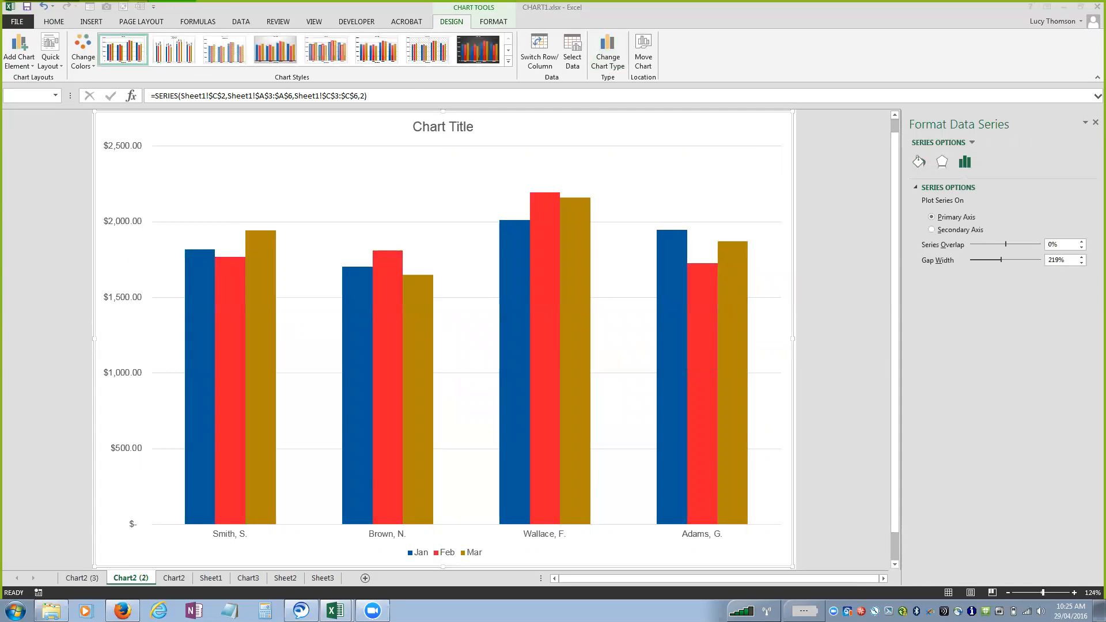
Preview the available chart styles on Chart3's Southwest bar chart and bring up its colour palettes.
{"action": "left_click", "coordinate": [249, 579]}
{"action": "left_click", "coordinate": [248, 578]}
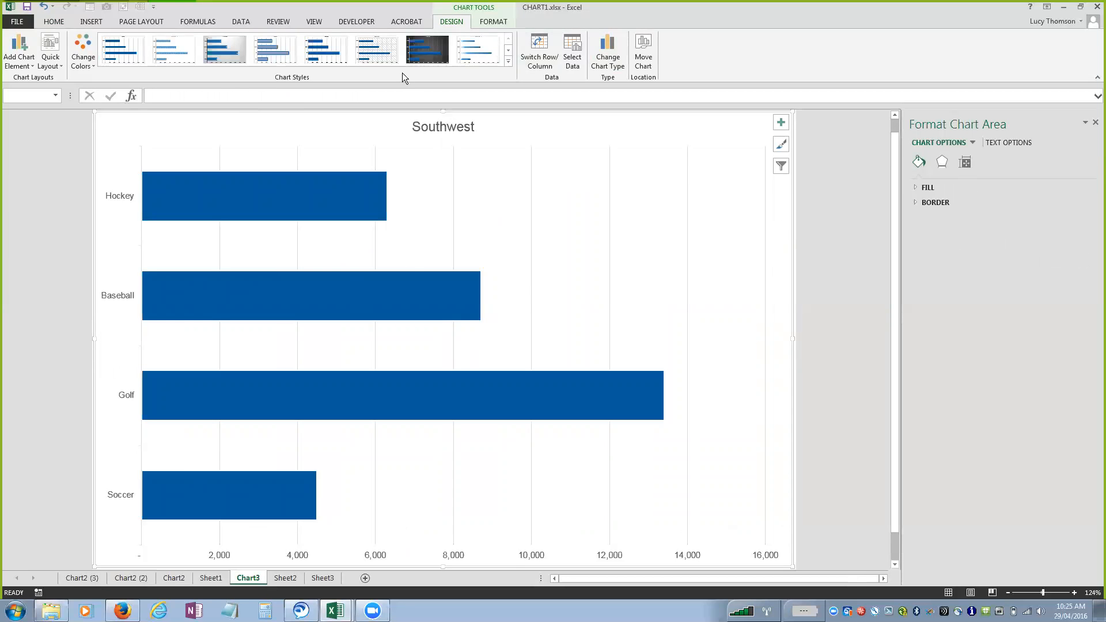
{"action": "left_click", "coordinate": [510, 61]}
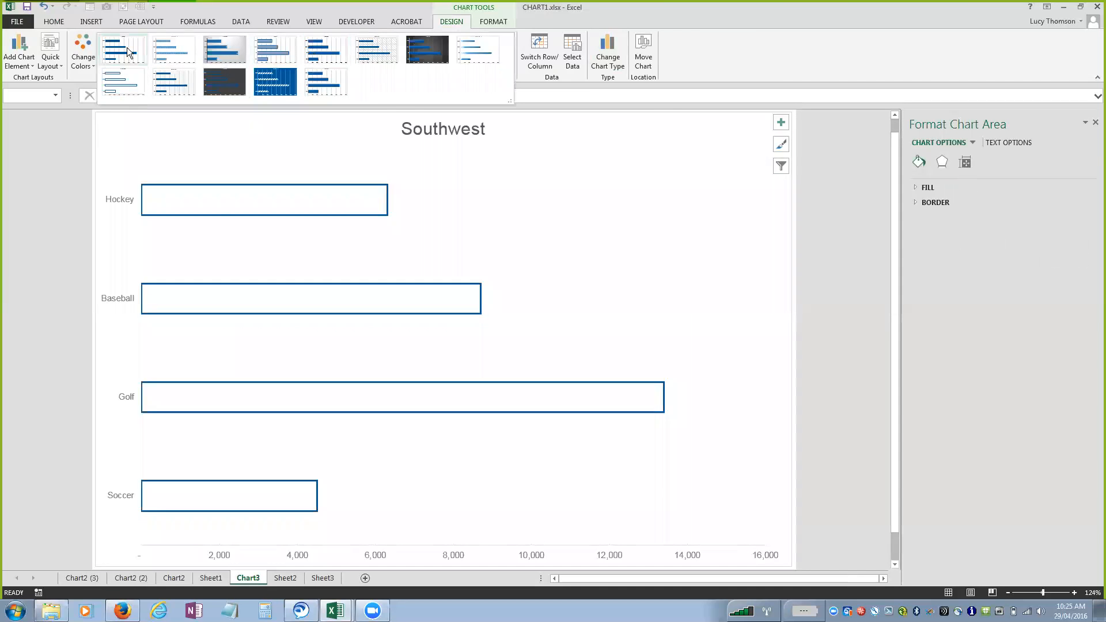
{"action": "left_click", "coordinate": [85, 66]}
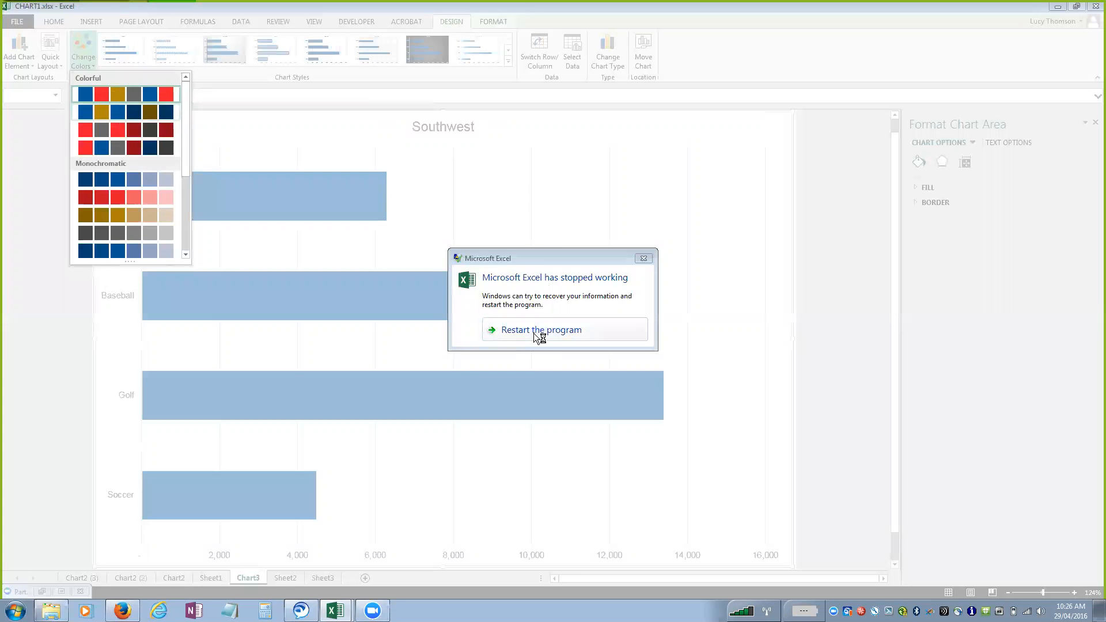
Dismiss the crash message and reopen CHART1.xlsx from the Creating and Managing Charts folder.
{"action": "left_click", "coordinate": [648, 258]}
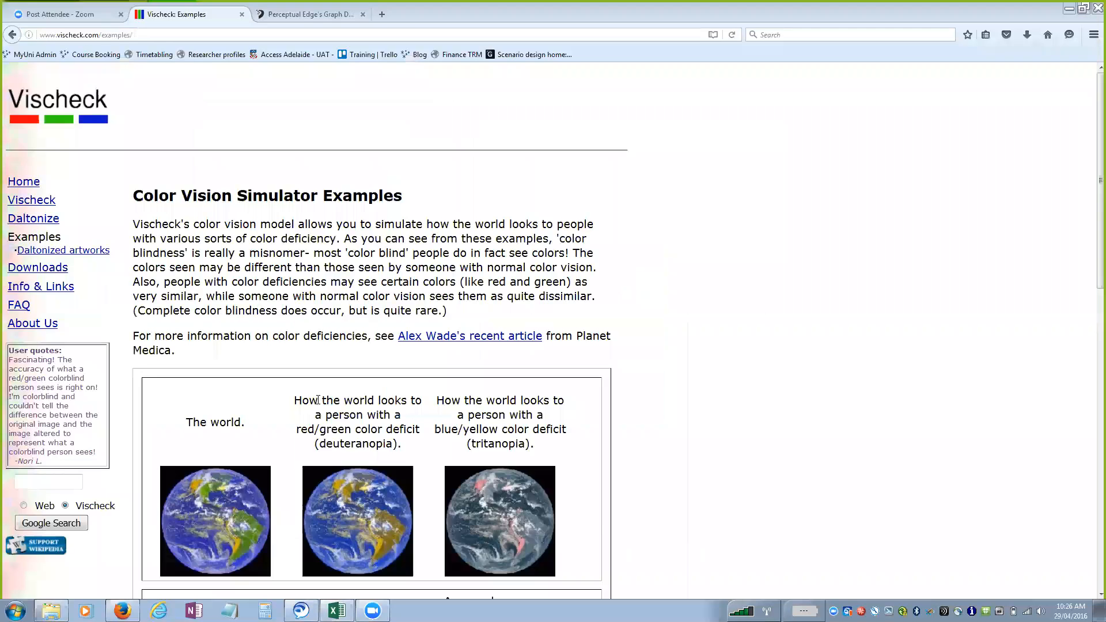
{"action": "left_click", "coordinate": [54, 611]}
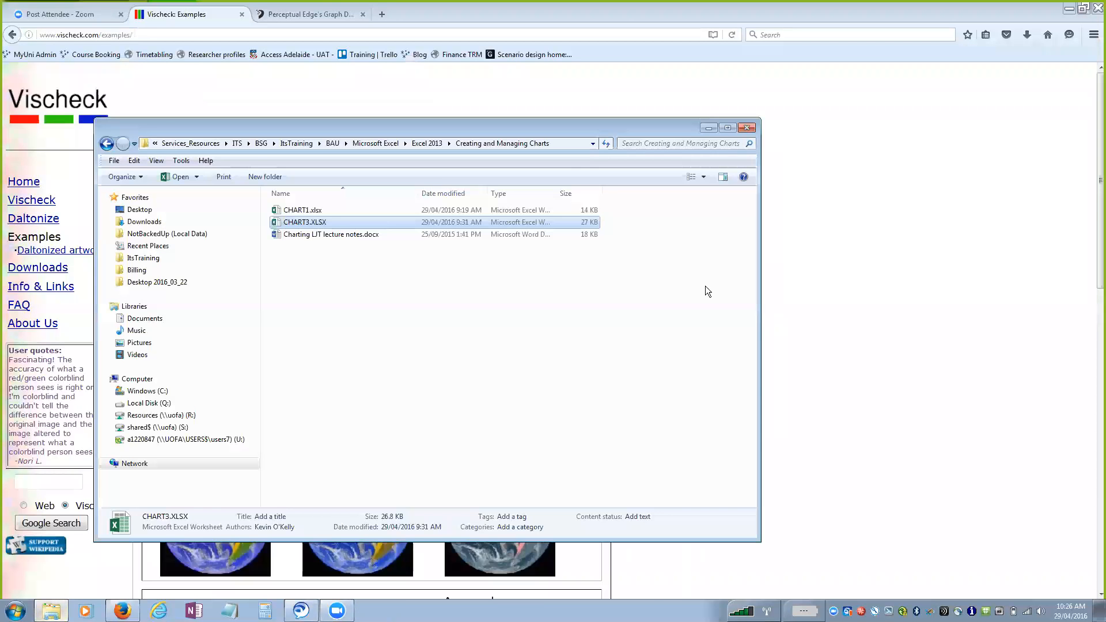
{"action": "double_click", "coordinate": [315, 210]}
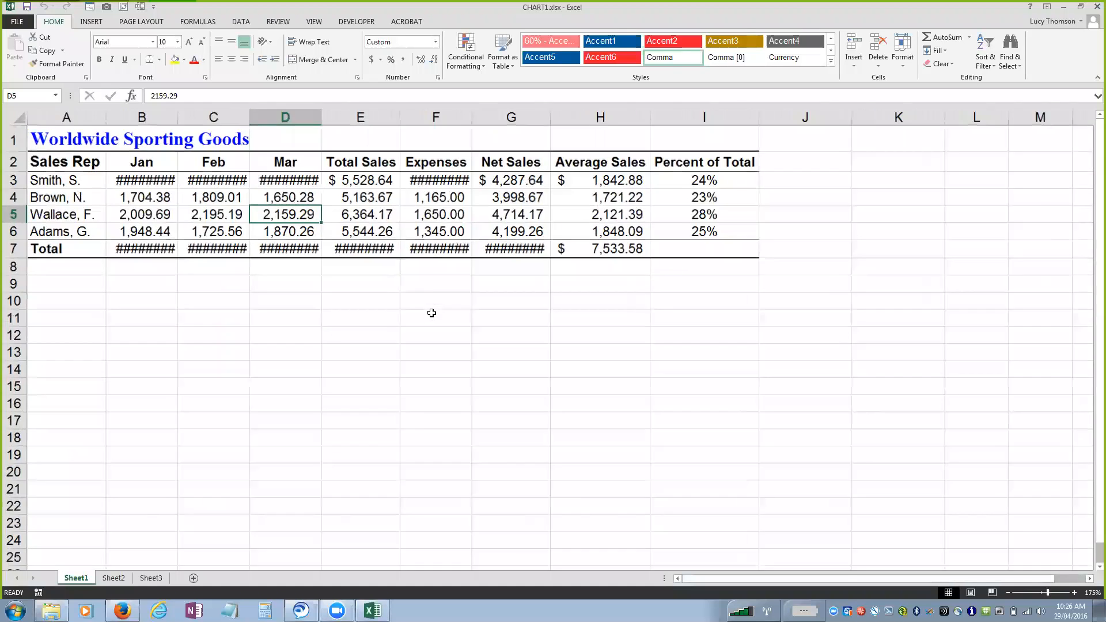
Autofit the width of all columns on Sheet1.
{"action": "left_click", "coordinate": [14, 116]}
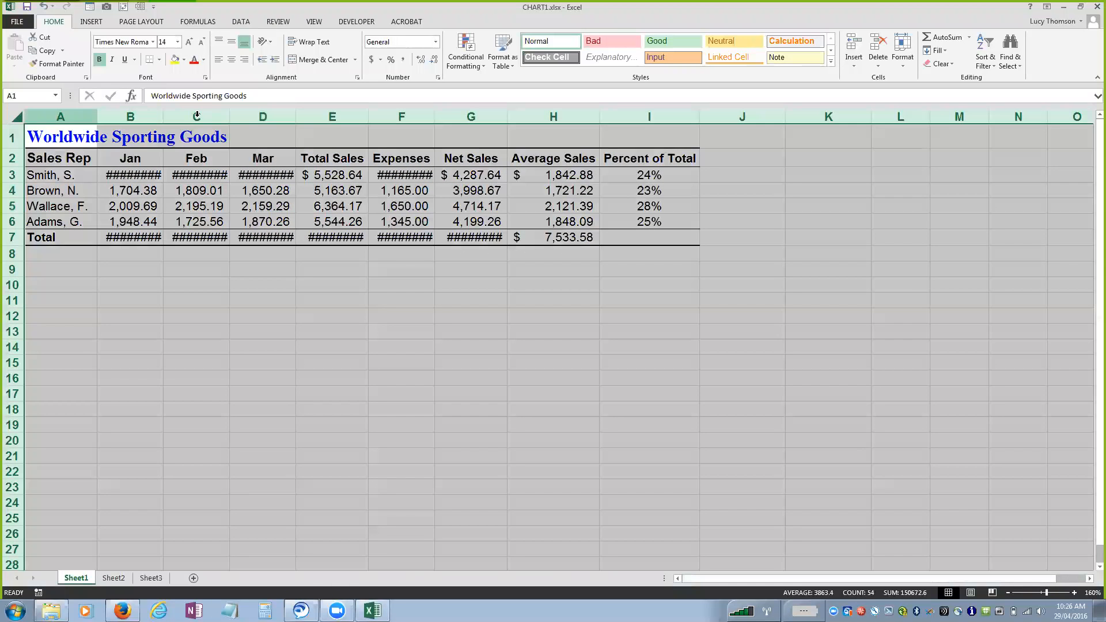
{"action": "double_click", "coordinate": [229, 117]}
{"action": "left_click", "coordinate": [420, 351]}
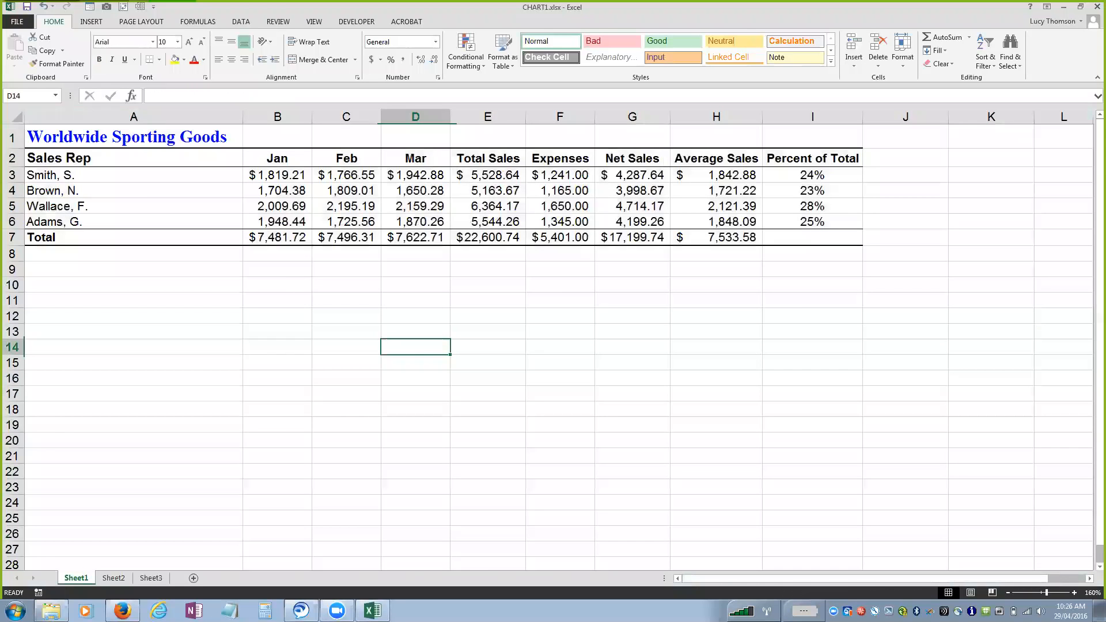
Chart the product names (A7:A11) and Southwest sales (F7:F11) from Sheet2 as a column chart on its own sheet.
{"action": "left_click", "coordinate": [113, 577]}
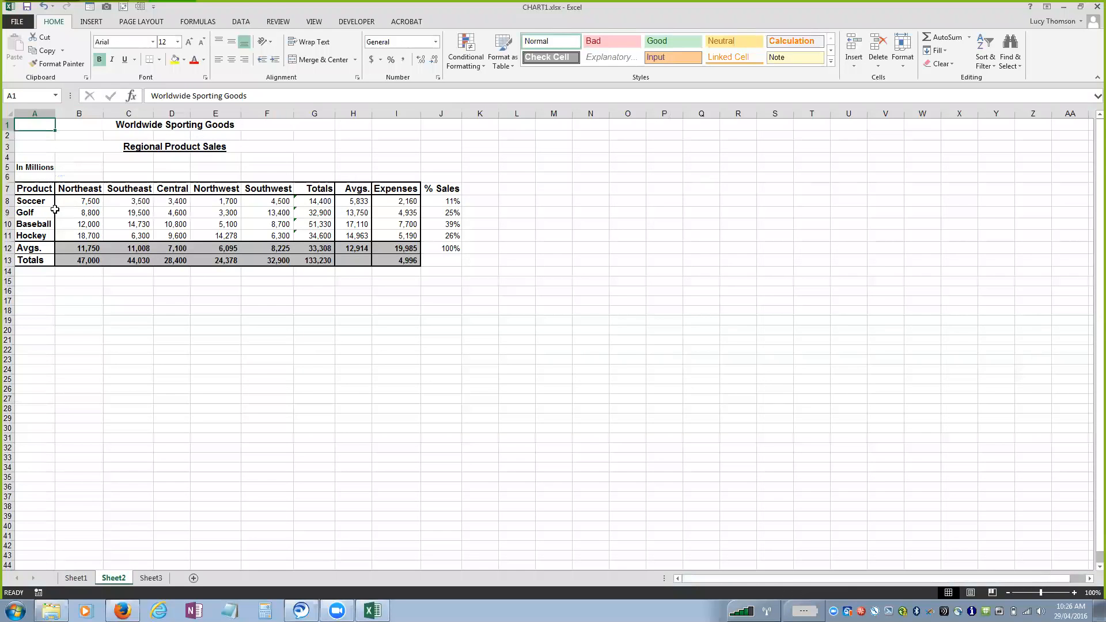
{"action": "left_click_drag", "start_coordinate": [33, 189], "coordinate": [34, 234]}
{"action": "left_click_drag", "start_coordinate": [268, 188], "coordinate": [262, 236]}
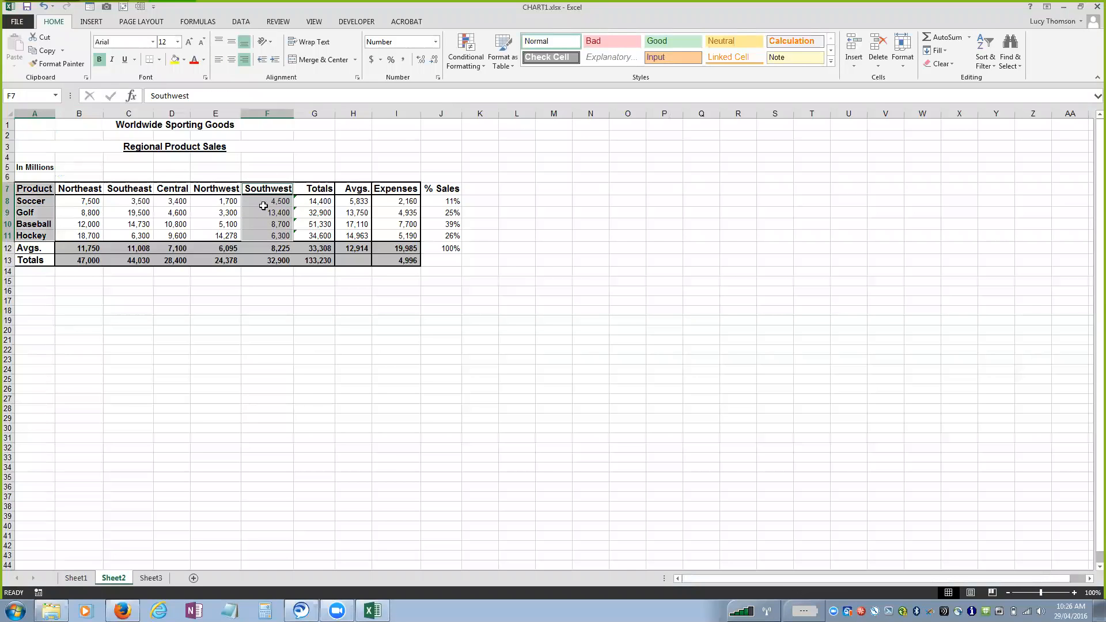
{"action": "key", "text": "F11"}
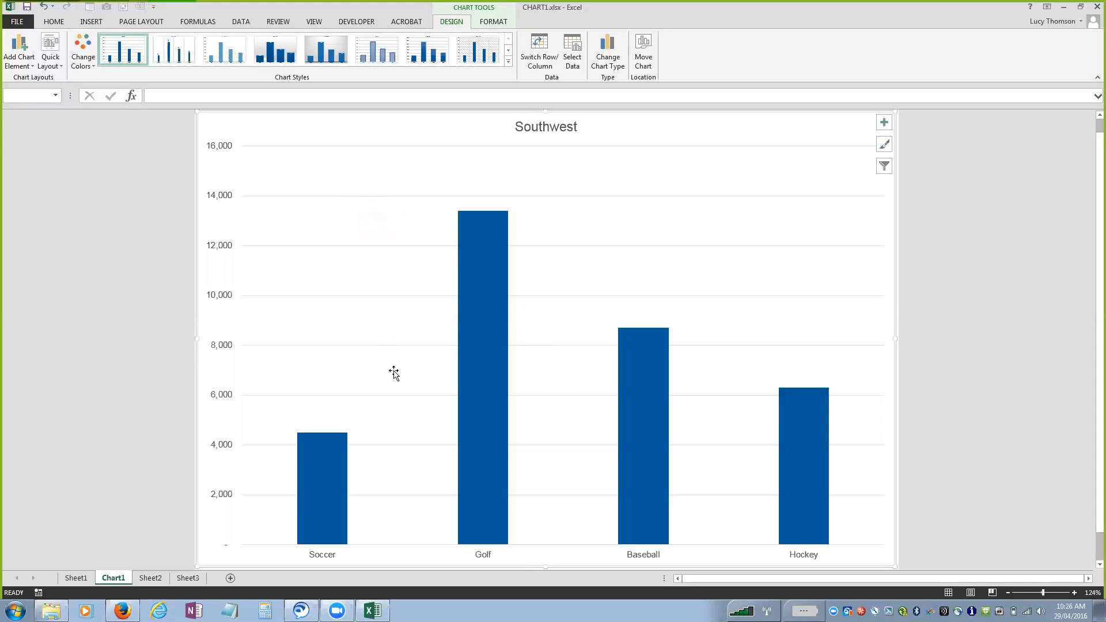
Try a red fill on the whole Southwest column series, and change the fill of all its columns to the theme's dark grey.
{"action": "left_click", "coordinate": [491, 300]}
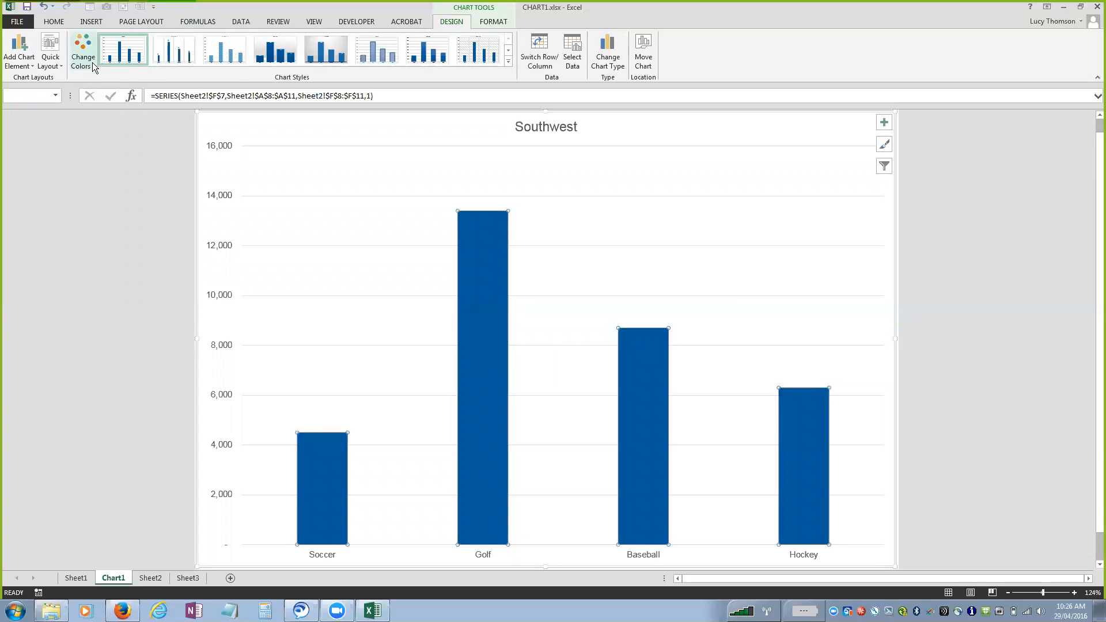
{"action": "left_click", "coordinate": [492, 24]}
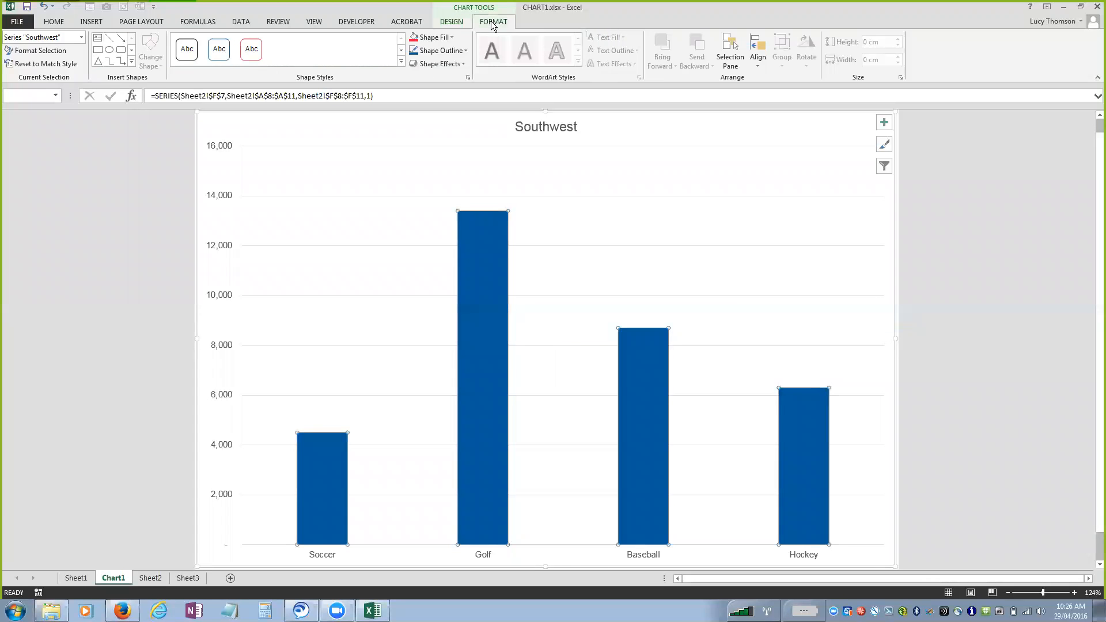
{"action": "left_click", "coordinate": [455, 37]}
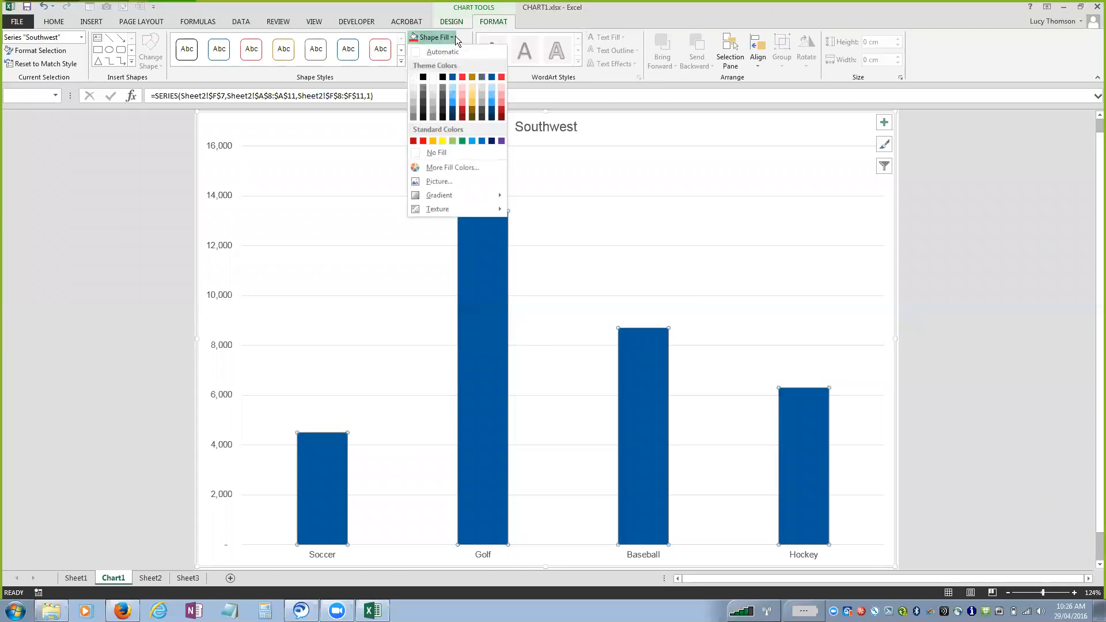
{"action": "left_click", "coordinate": [462, 78]}
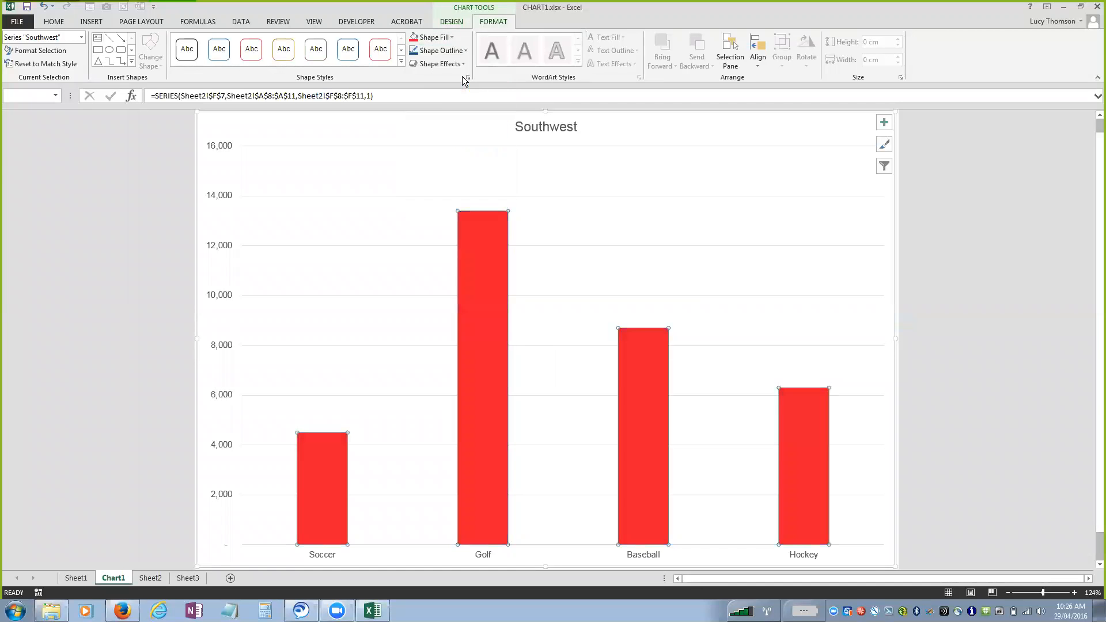
{"action": "left_click", "coordinate": [453, 37]}
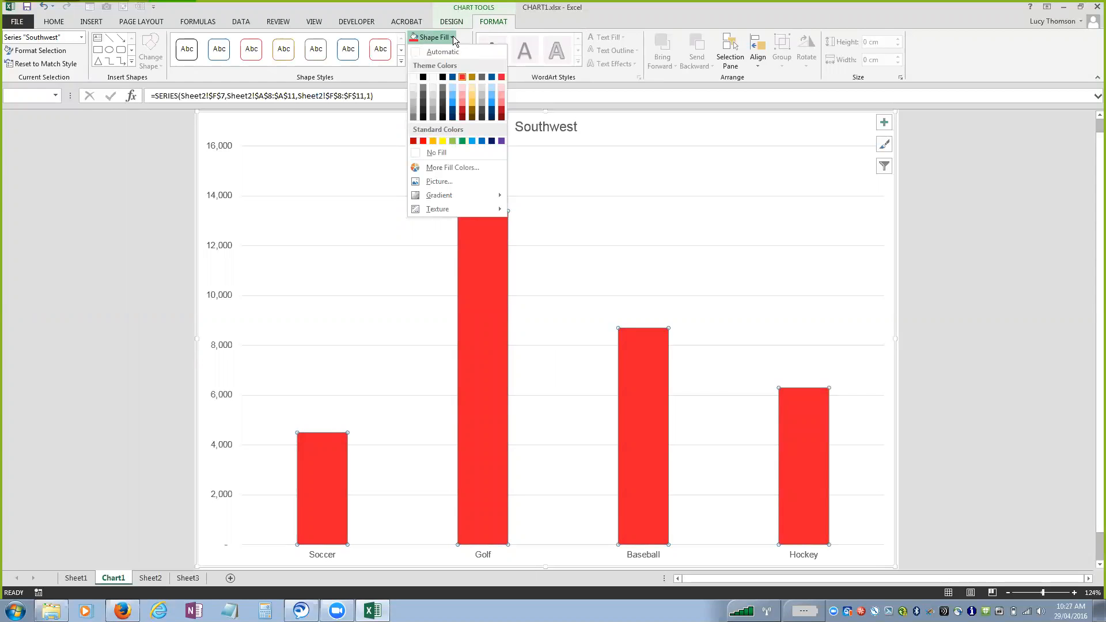
{"action": "left_click", "coordinate": [481, 77]}
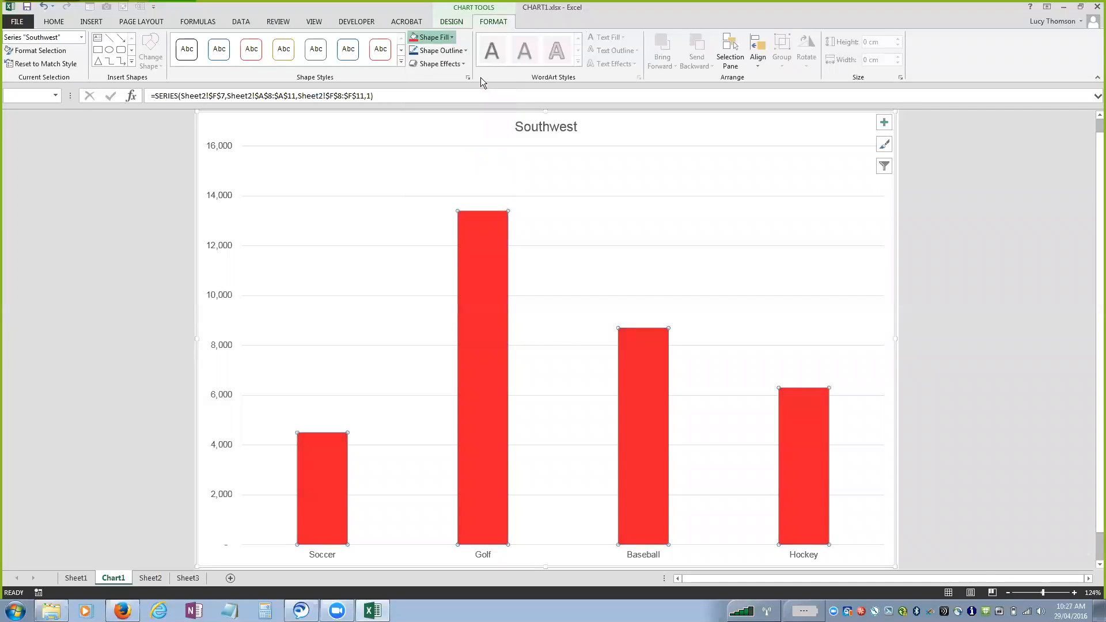
{"action": "left_click", "coordinate": [573, 321]}
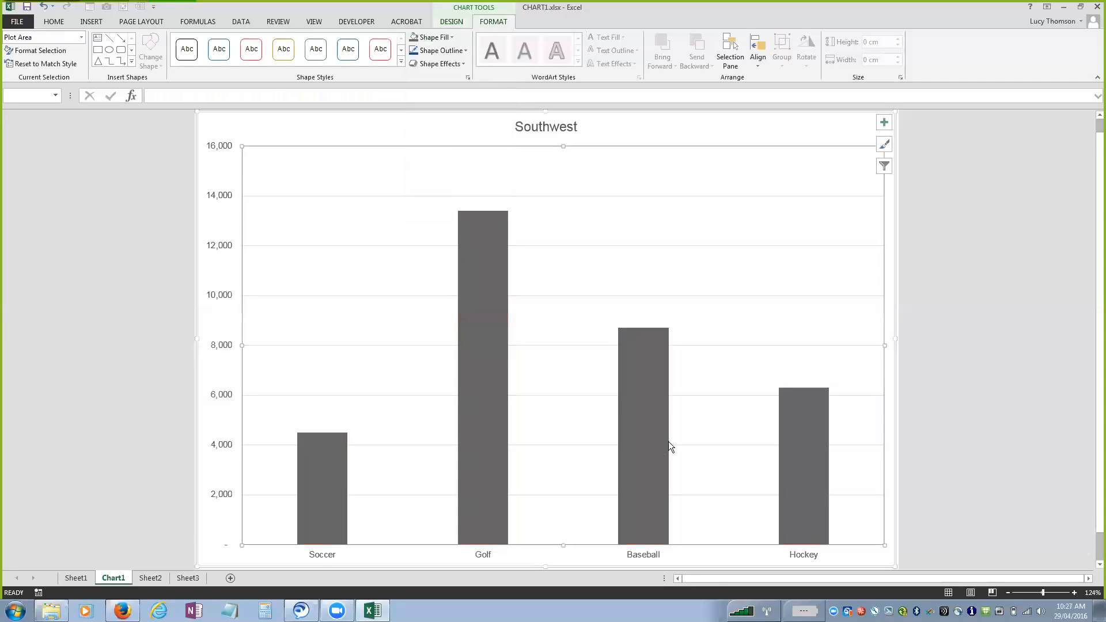
Highlight only the Baseball column by filling it with the theme's red.
{"action": "mouse_move", "coordinate": [660, 436]}
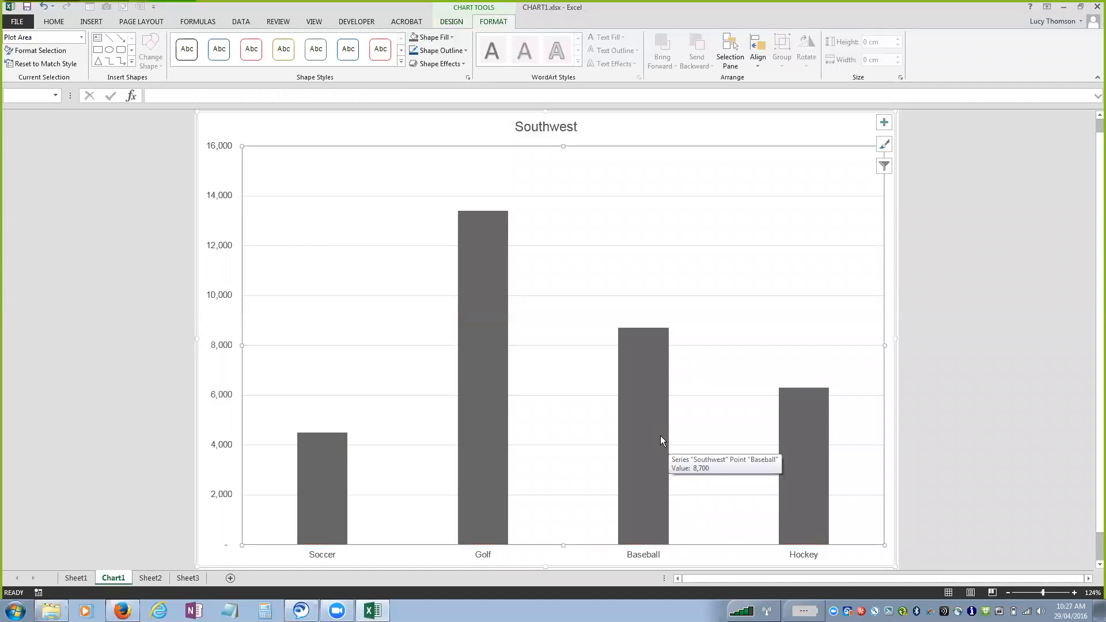
{"action": "left_click", "coordinate": [660, 441]}
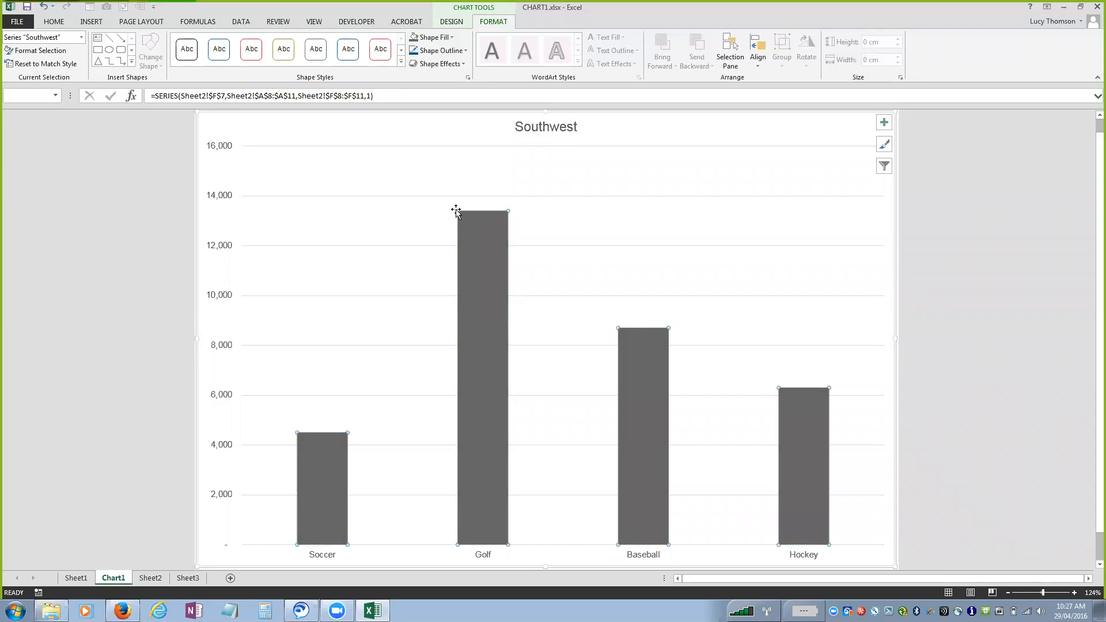
{"action": "left_click", "coordinate": [642, 444]}
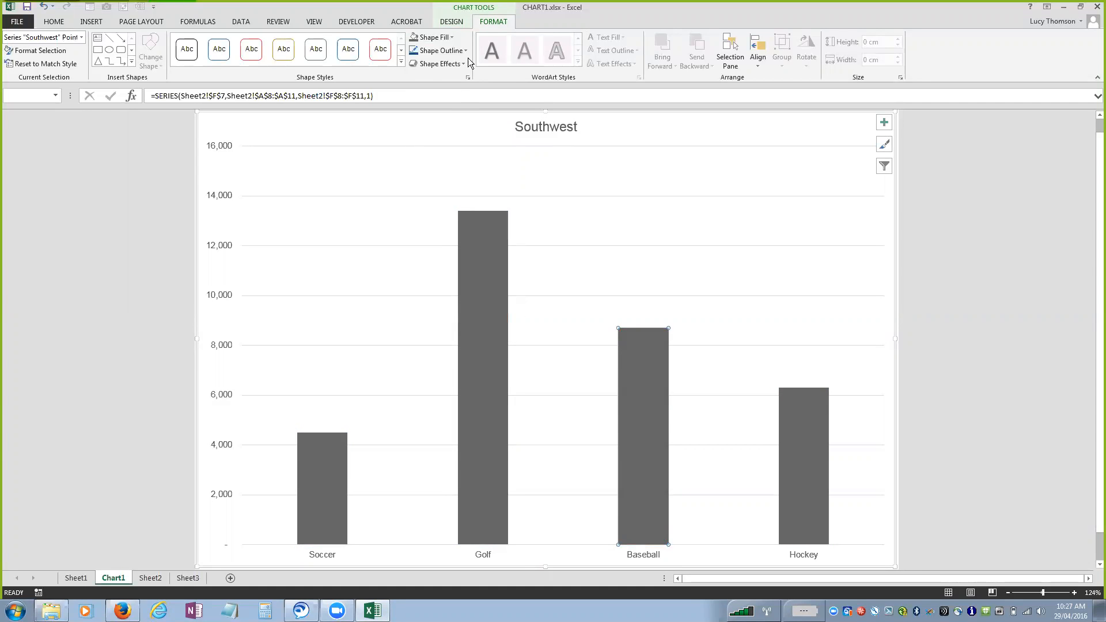
{"action": "left_click", "coordinate": [453, 38]}
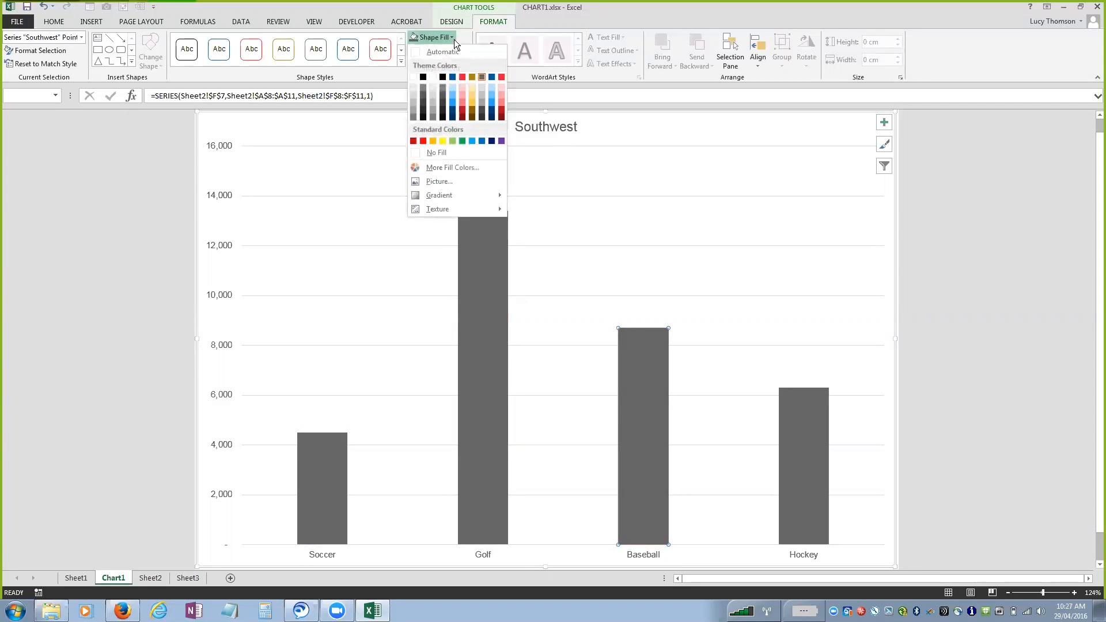
{"action": "left_click", "coordinate": [462, 76]}
{"action": "left_click", "coordinate": [720, 233]}
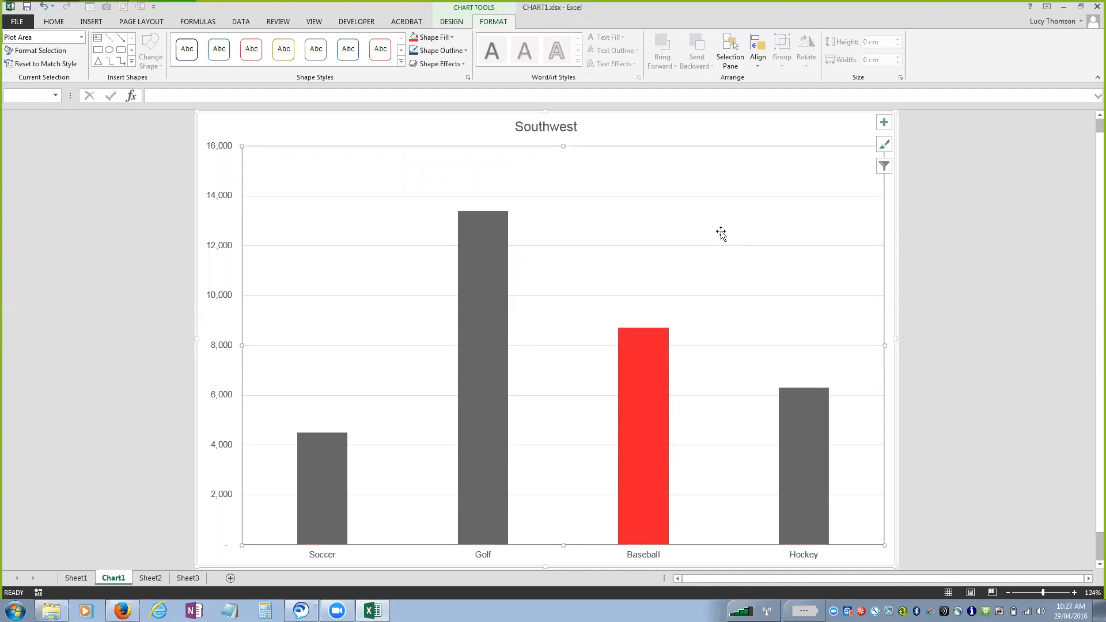
Enlarge the Southwest chart title to font size 36.
{"action": "left_click", "coordinate": [546, 126]}
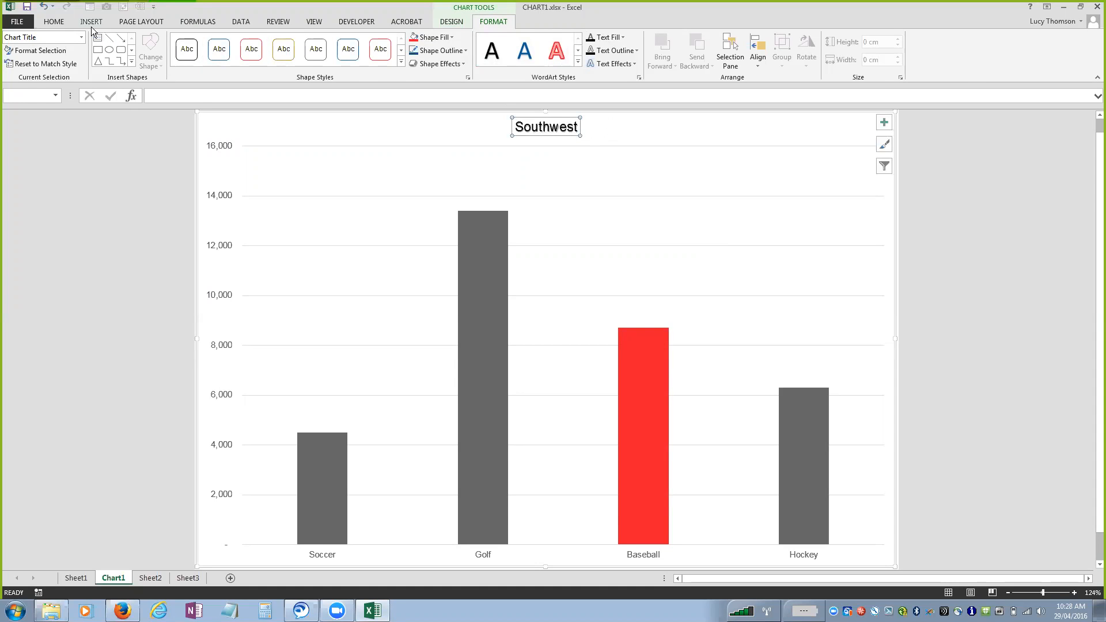
{"action": "left_click", "coordinate": [56, 22]}
{"action": "left_click", "coordinate": [187, 42]}
{"action": "left_click", "coordinate": [187, 43]}
{"action": "left_click", "coordinate": [187, 42]}
{"action": "left_click", "coordinate": [187, 42]}
{"action": "left_click", "coordinate": [187, 43]}
{"action": "left_click", "coordinate": [188, 43]}
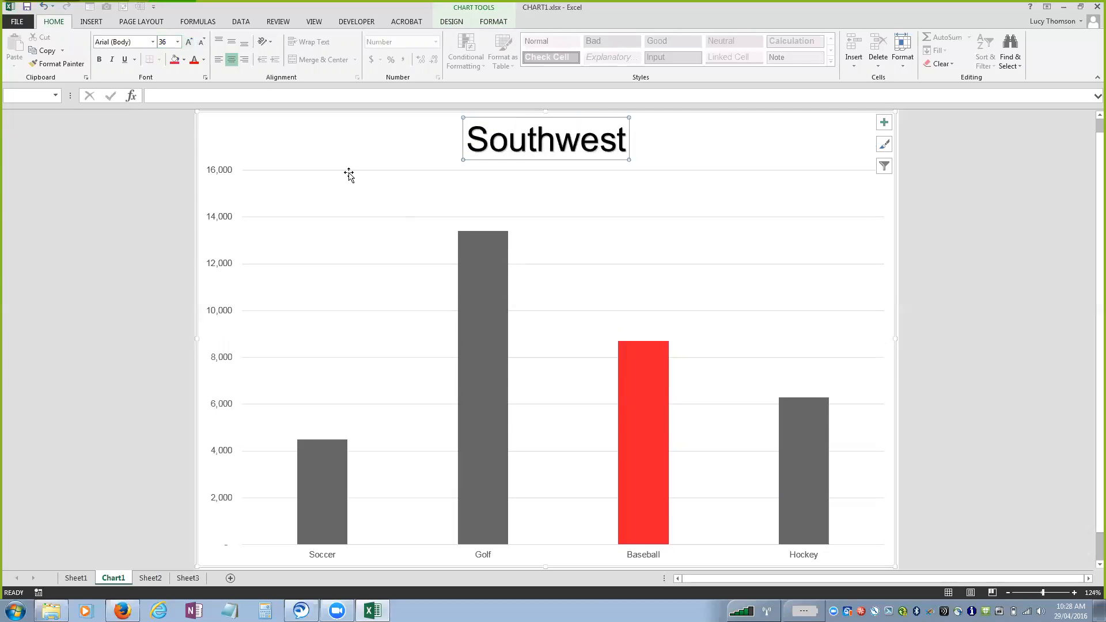
Give the Southwest chart title the red outlined WordArt style, and fill the plot area with the theme's light grey.
{"action": "left_click", "coordinate": [500, 21]}
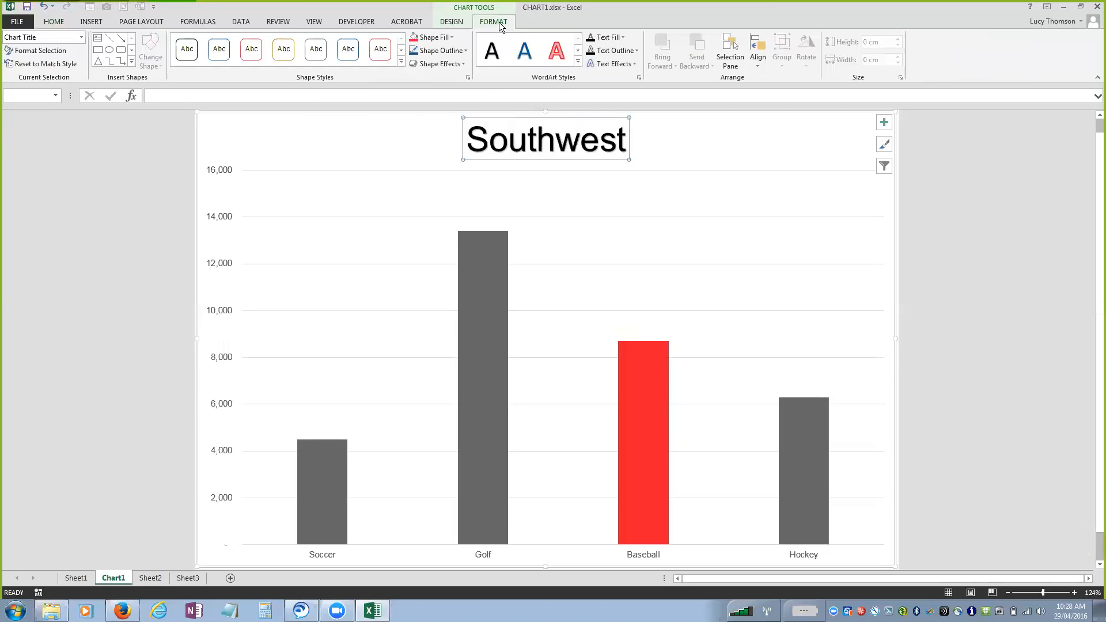
{"action": "left_click", "coordinate": [557, 52]}
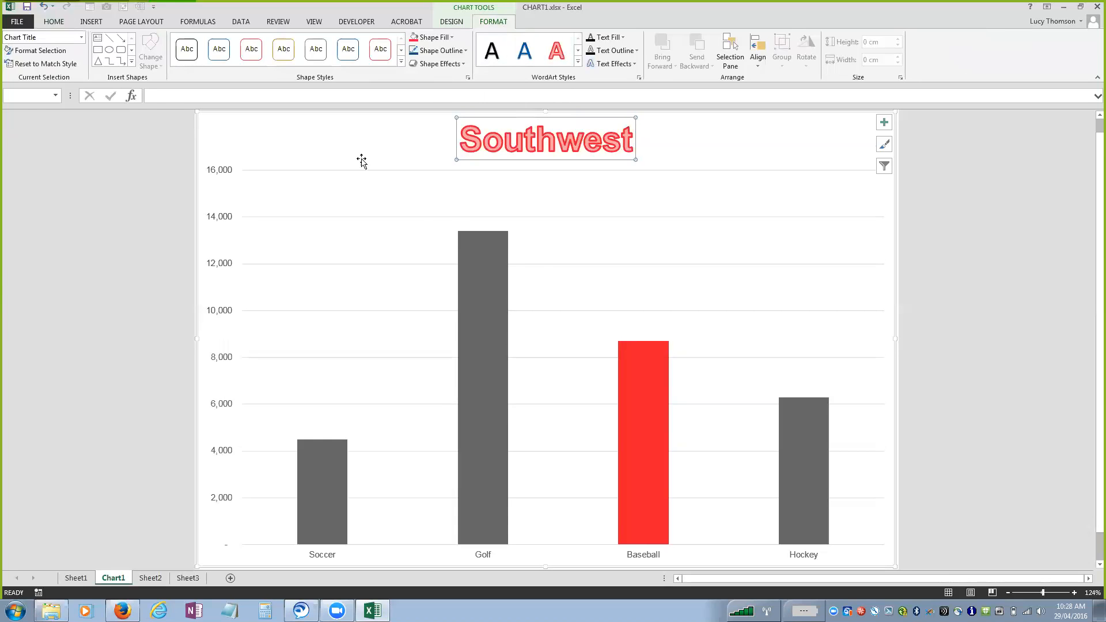
{"action": "left_click", "coordinate": [225, 167]}
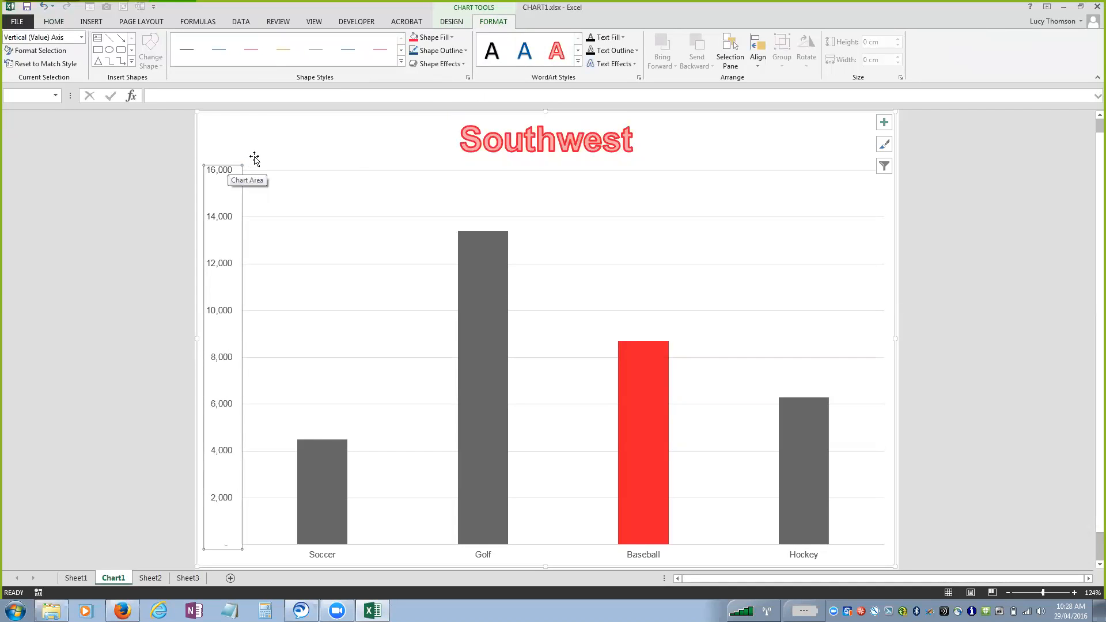
{"action": "left_click", "coordinate": [283, 171]}
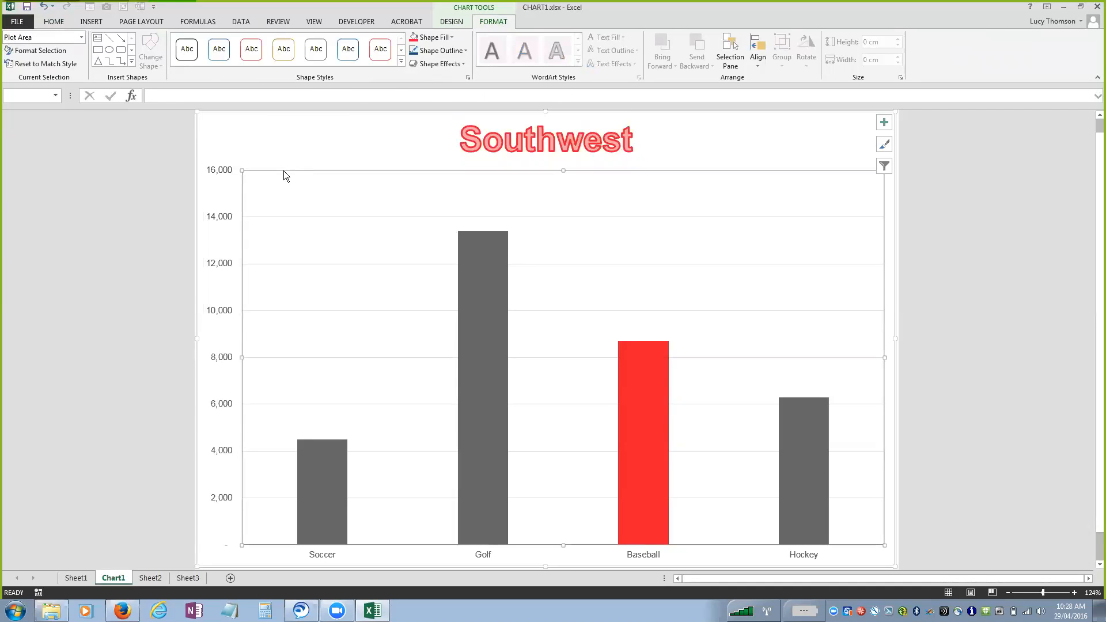
{"action": "left_click", "coordinate": [453, 37]}
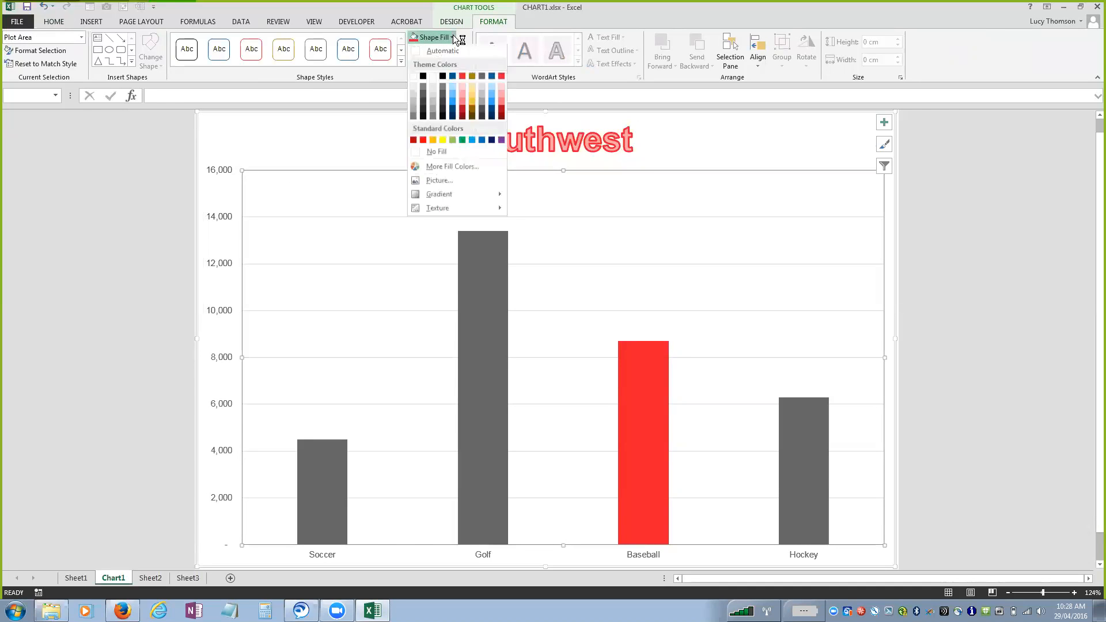
{"action": "left_click", "coordinate": [481, 87]}
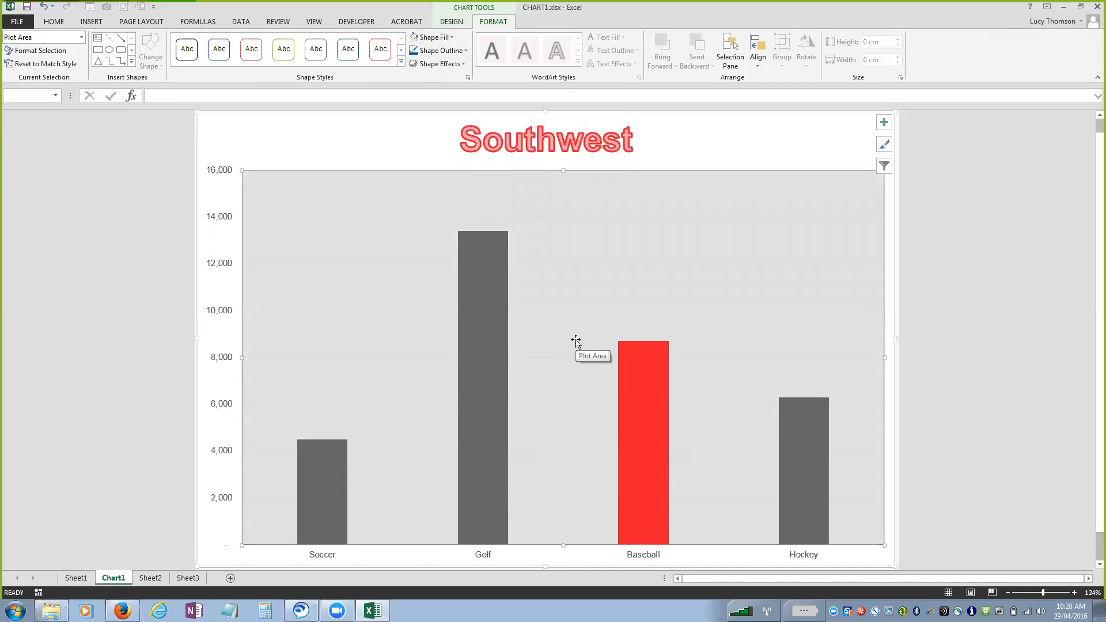
Open the CHART3.XLSX workbook and review the source data range of its Regional Sales by Products chart.
{"action": "mouse_move", "coordinate": [496, 246]}
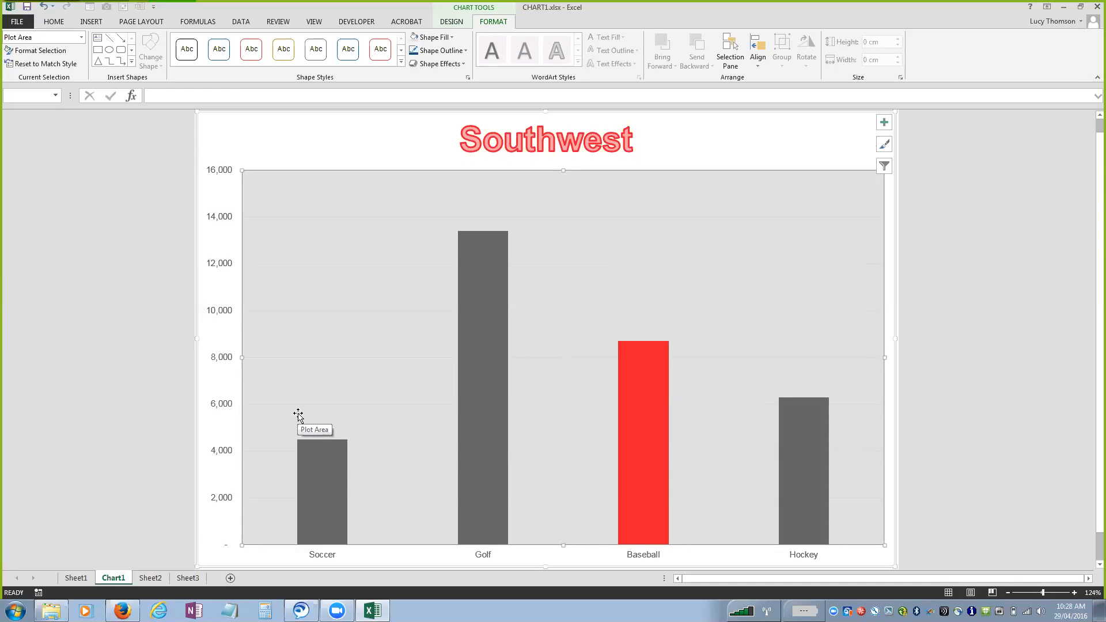
{"action": "left_click", "coordinate": [51, 611]}
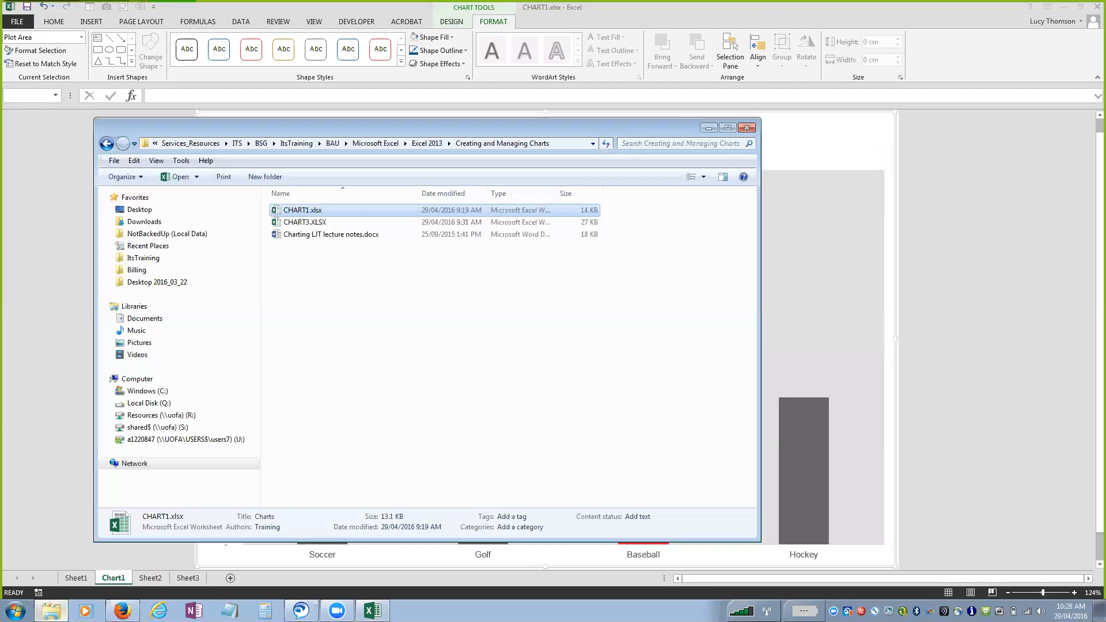
{"action": "double_click", "coordinate": [480, 223]}
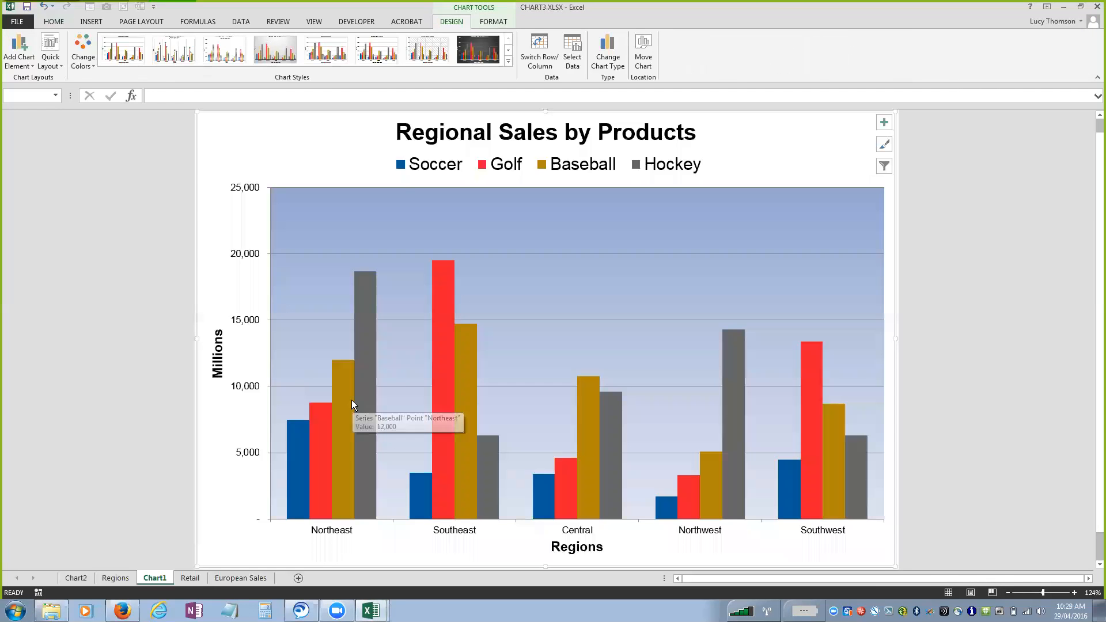
{"action": "left_click", "coordinate": [574, 50]}
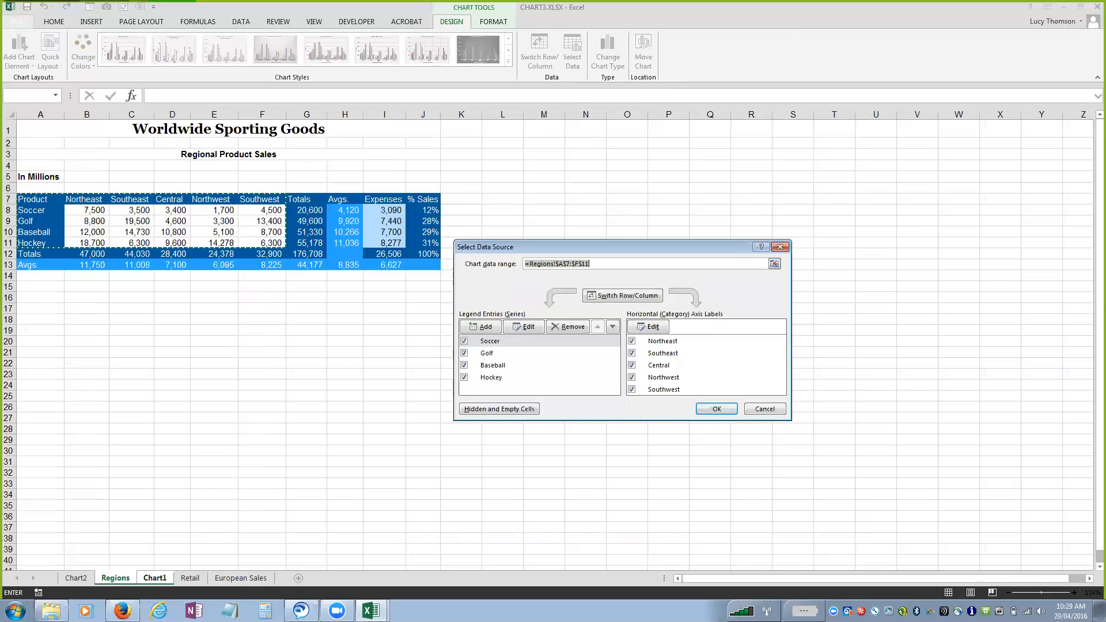
{"action": "left_click", "coordinate": [719, 409]}
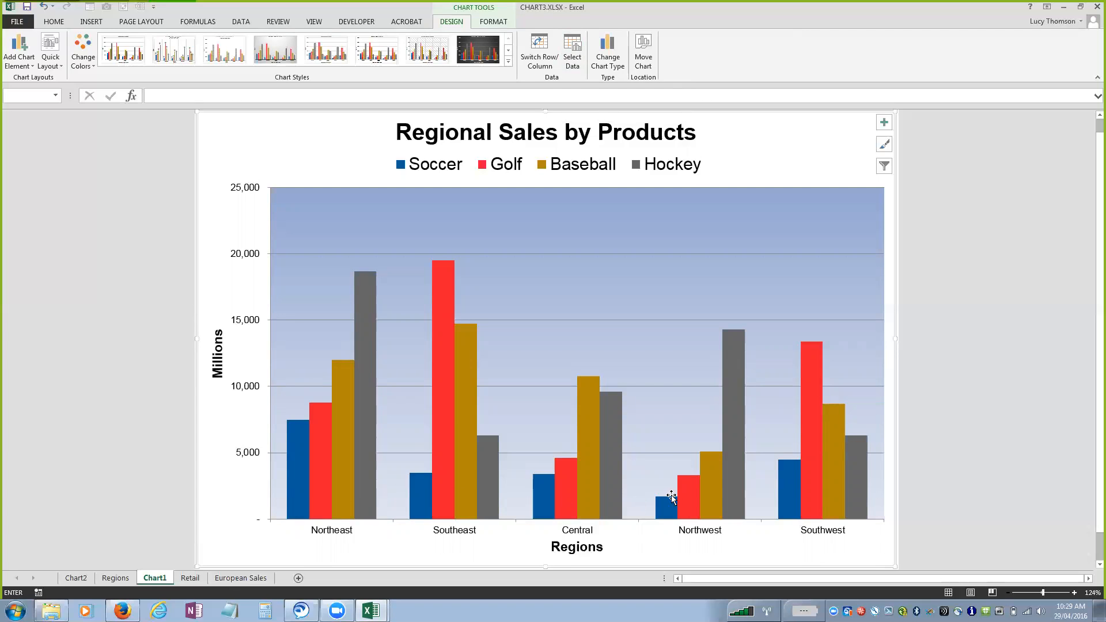
Examine the product sales table on the Regions sheet and the Sq Ft (Avg) formulas on the Retail sheet.
{"action": "mouse_move", "coordinate": [836, 489]}
{"action": "left_click", "coordinate": [115, 578]}
{"action": "key", "text": "ctrl+Page_Down"}
{"action": "key", "text": "ctrl+Page_Down"}
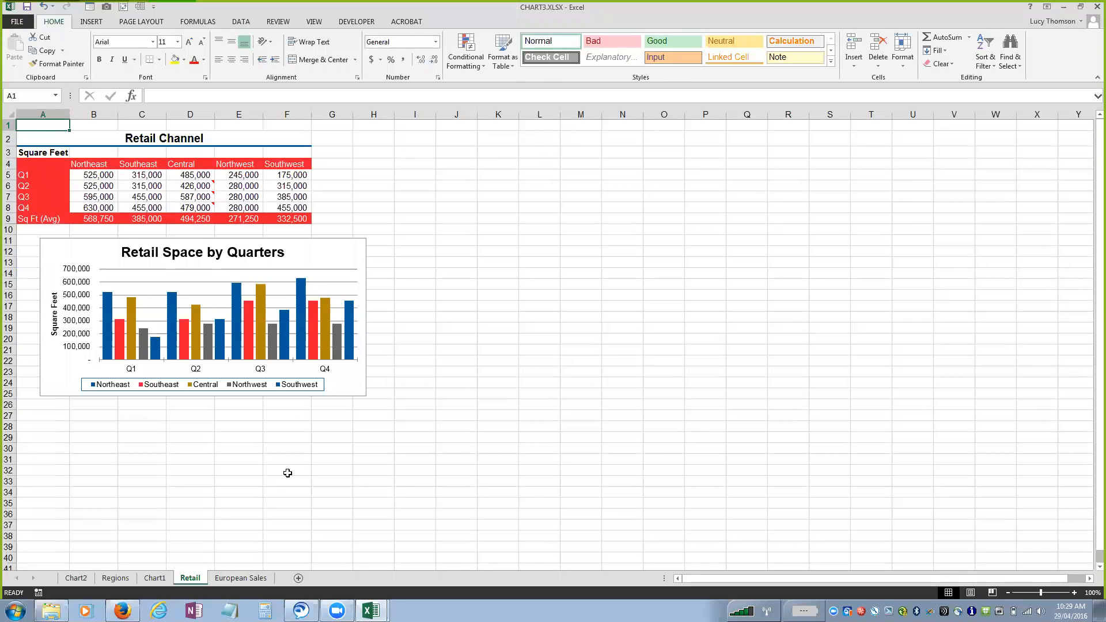
{"action": "scroll", "coordinate": [427, 469], "scroll_direction": "up", "scroll_amount": 1, "text": "ctrl"}
{"action": "scroll", "coordinate": [427, 469], "scroll_direction": "up", "scroll_amount": 2, "text": "ctrl"}
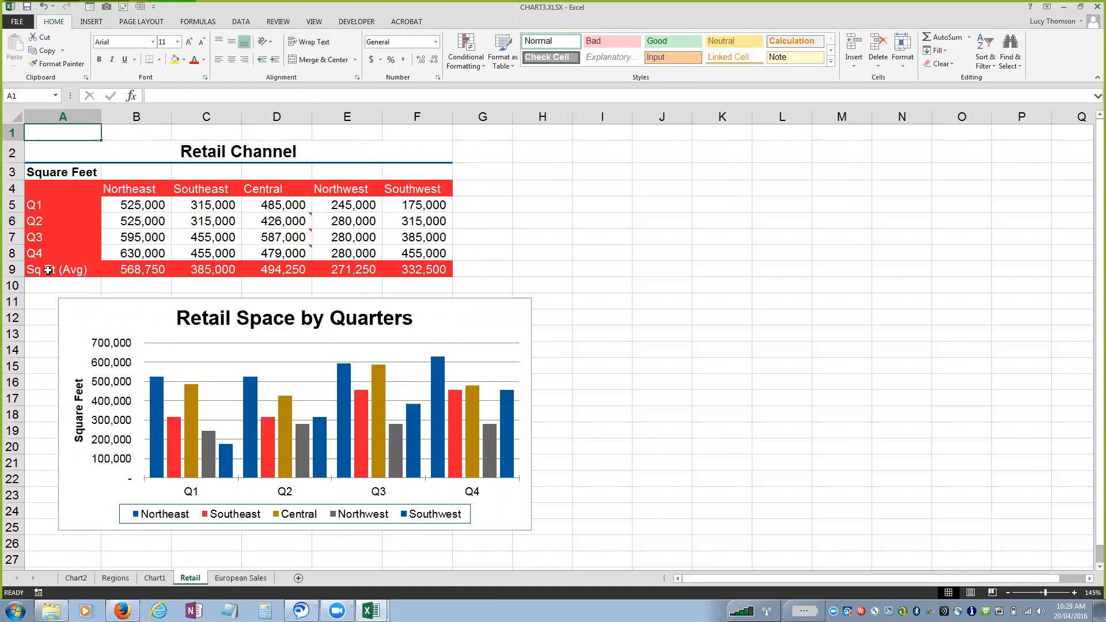
{"action": "left_click", "coordinate": [355, 271]}
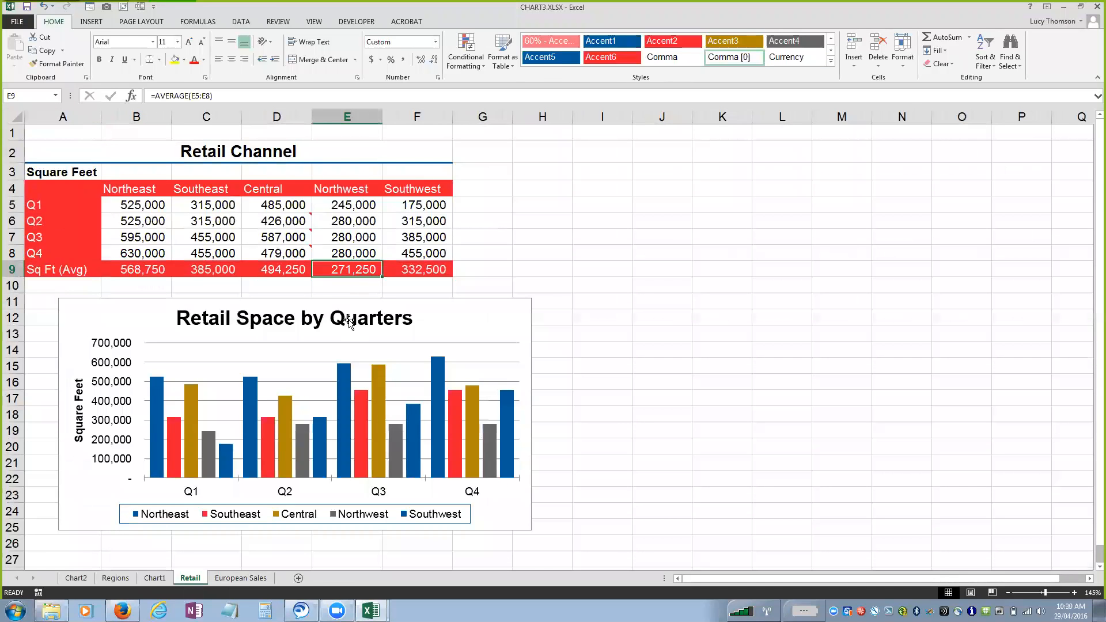
{"action": "left_click", "coordinate": [163, 268]}
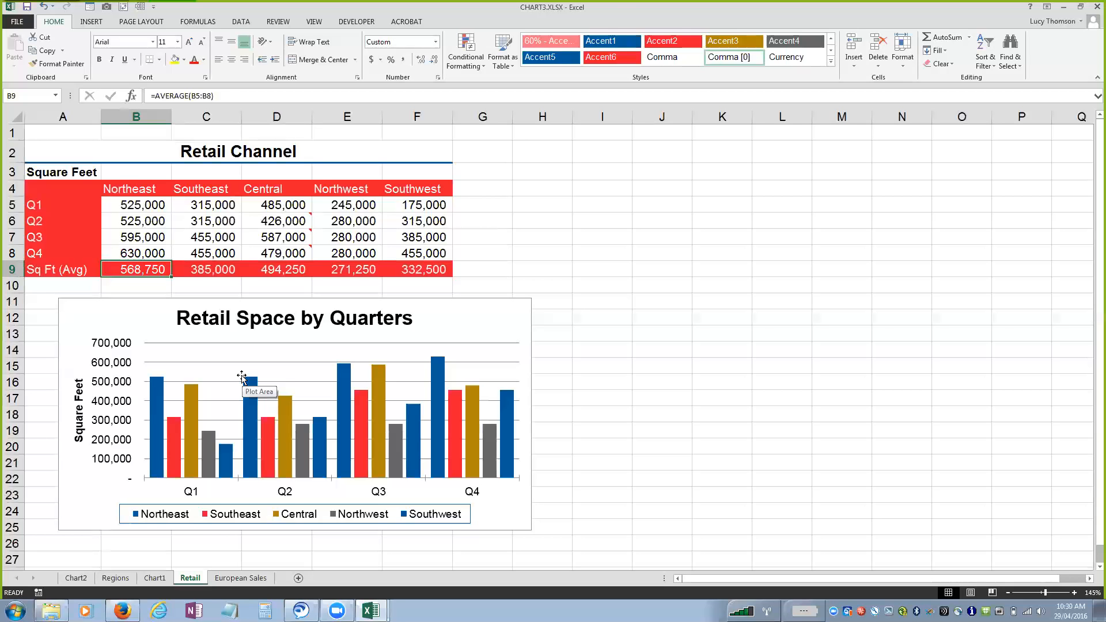
{"action": "left_click", "coordinate": [115, 578]}
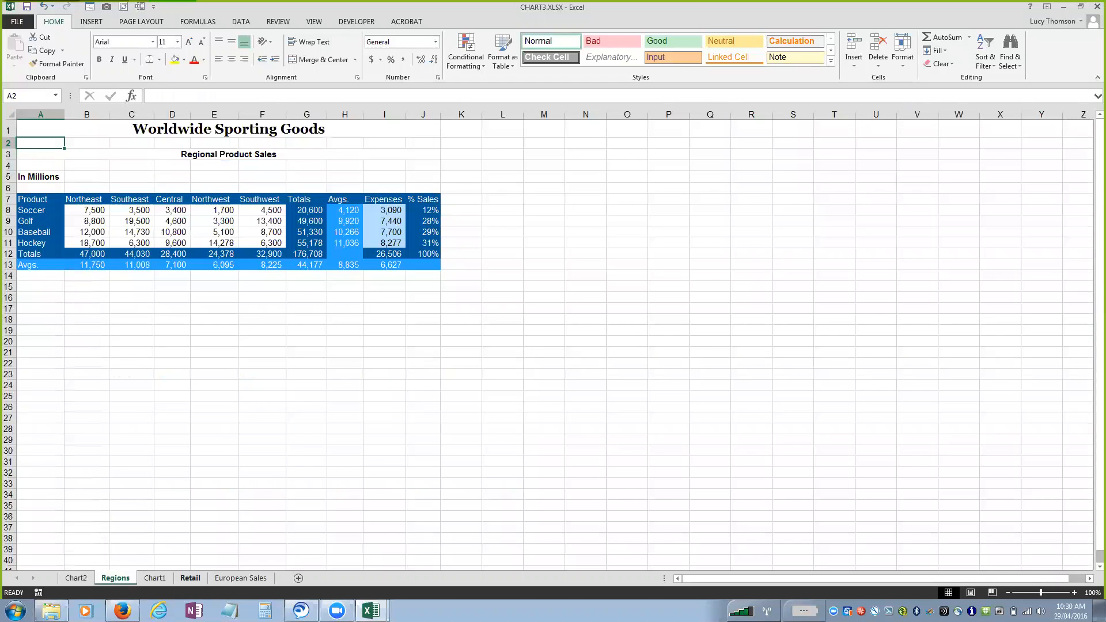
{"action": "left_click", "coordinate": [190, 578]}
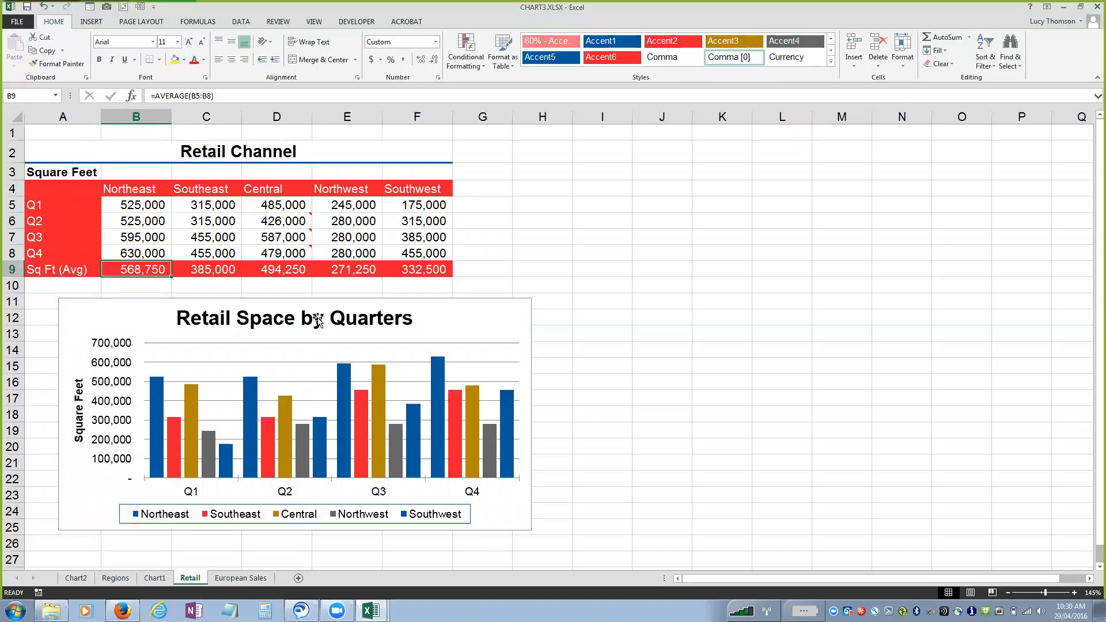
Copy the Sq Ft (Avg) row (A9:F9) from the Retail sheet into the Chart1 chart as a new series.
{"action": "left_click_drag", "start_coordinate": [75, 272], "coordinate": [419, 271]}
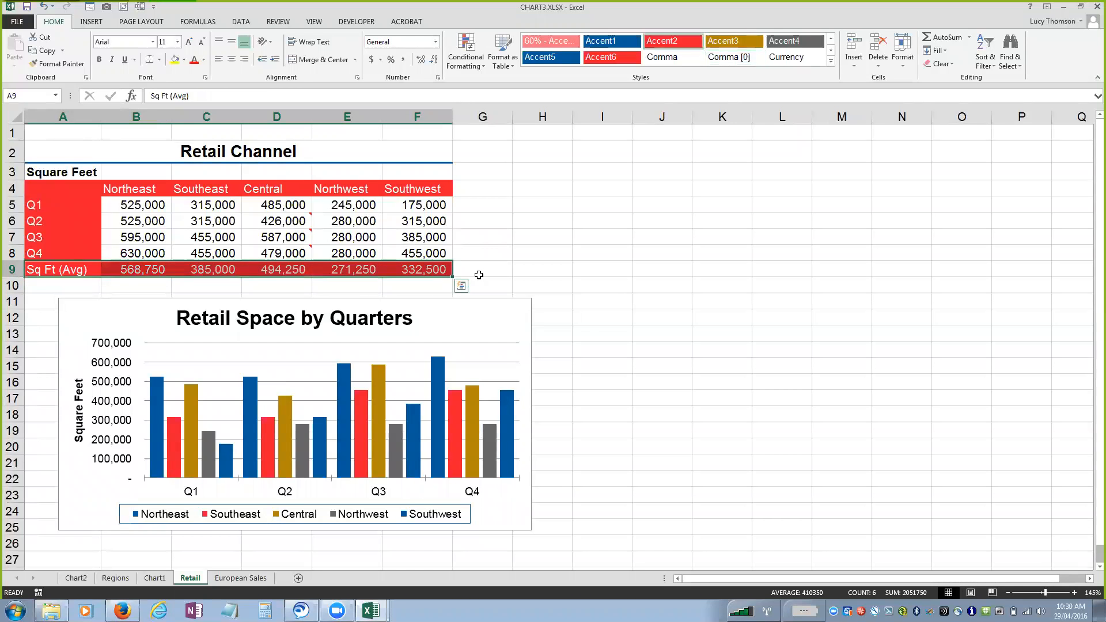
{"action": "key", "text": "ctrl+c"}
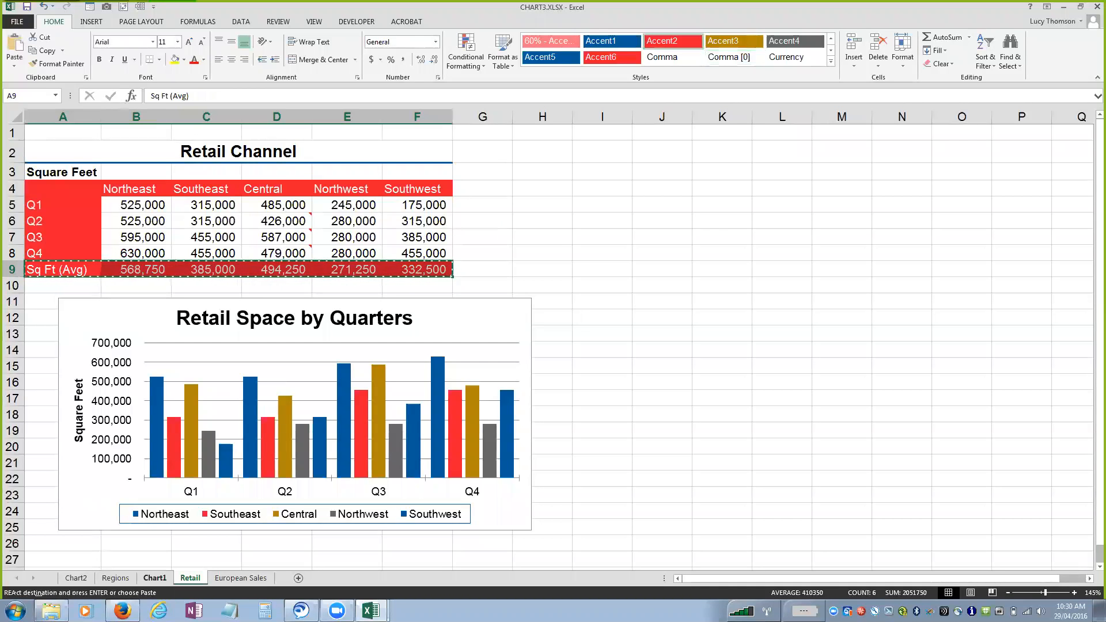
{"action": "key", "text": "ctrl+Page_Up"}
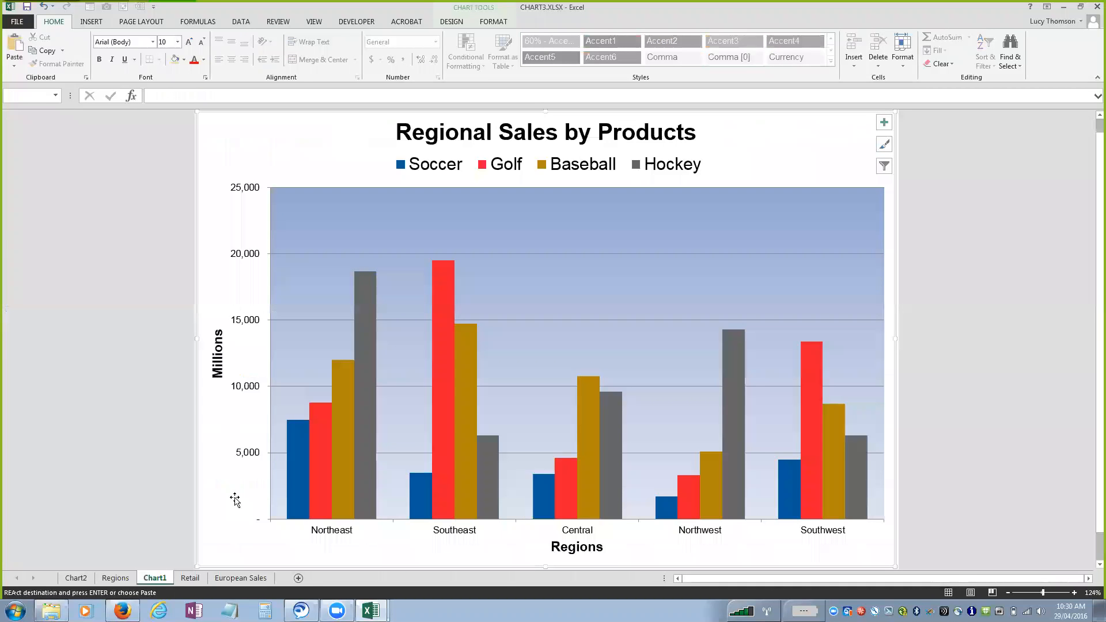
{"action": "key", "text": "ctrl+v"}
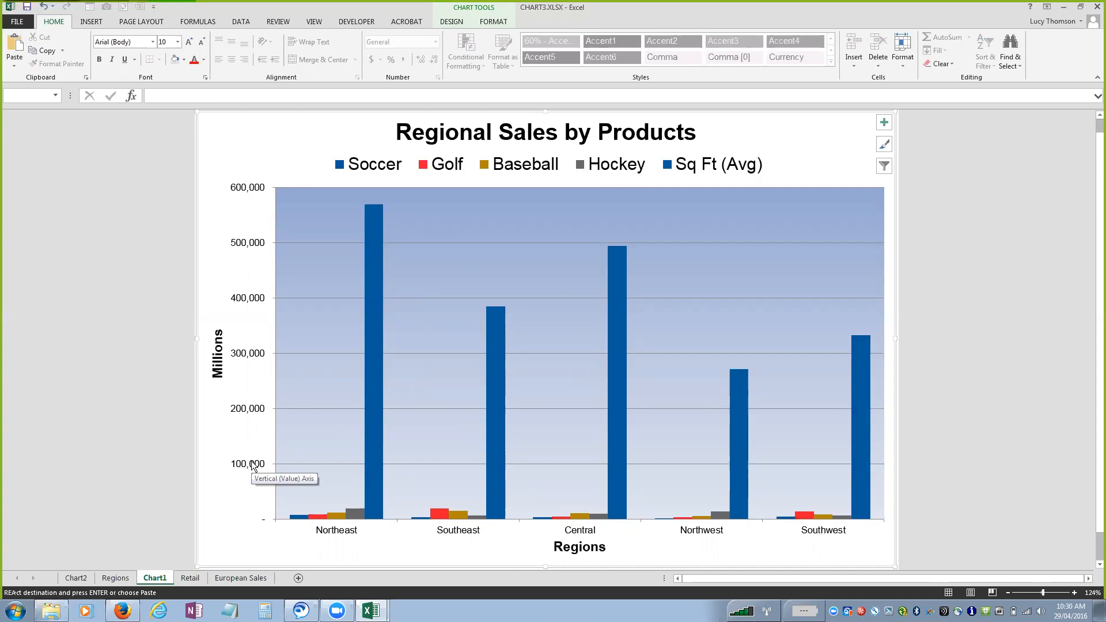
Plot the Sq Ft (Avg) series in the Regional Sales by Products chart on the secondary axis.
{"action": "left_click", "coordinate": [377, 279]}
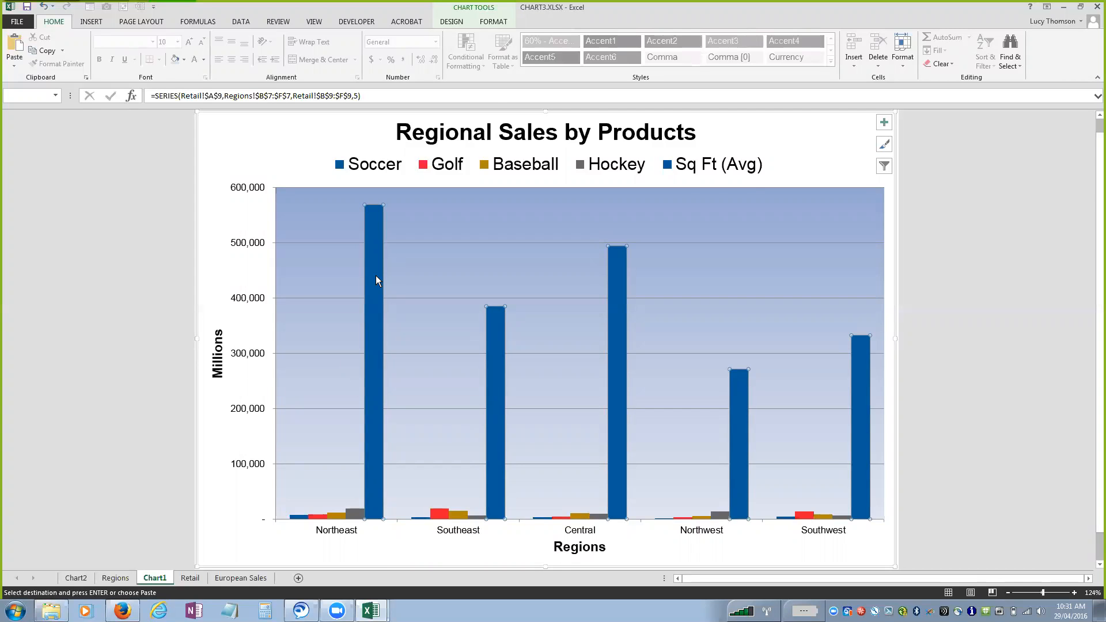
{"action": "left_click", "coordinate": [480, 23]}
{"action": "left_click", "coordinate": [42, 51]}
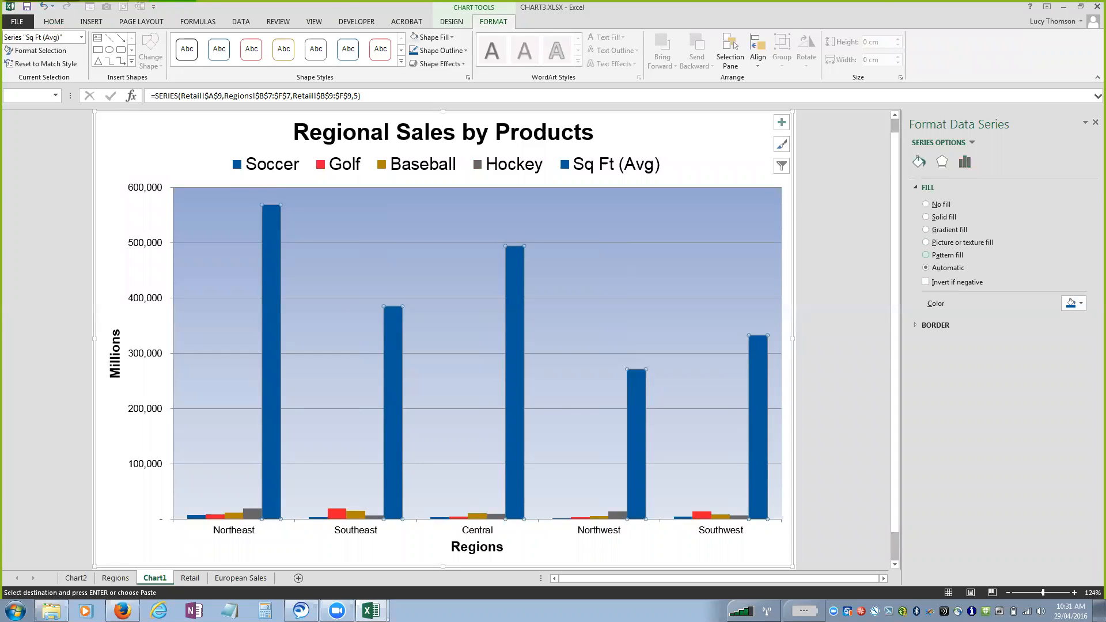
{"action": "left_click", "coordinate": [965, 162]}
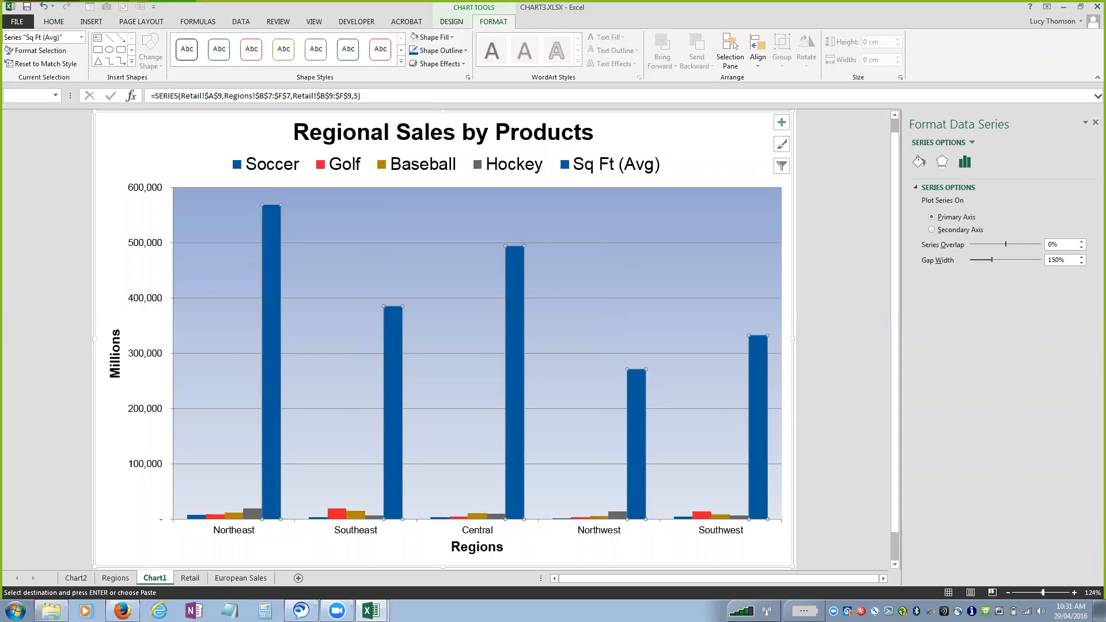
{"action": "left_click", "coordinate": [932, 229]}
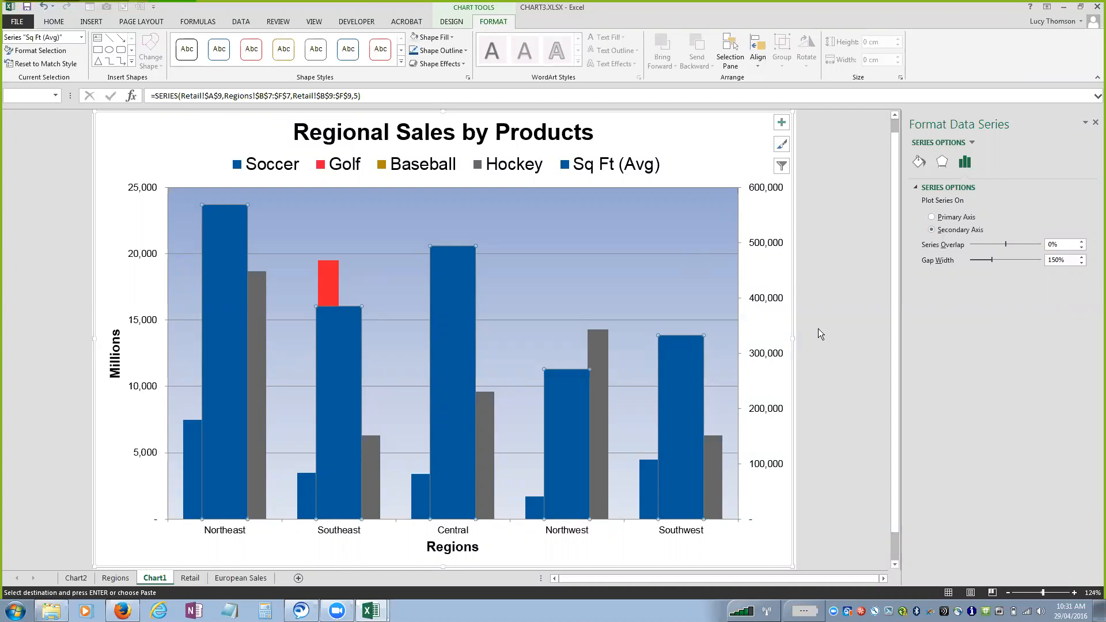
Set the Sq Ft (Avg) series to the Line chart type in the custom combination, with the other series as clustered columns.
{"action": "mouse_move", "coordinate": [452, 367]}
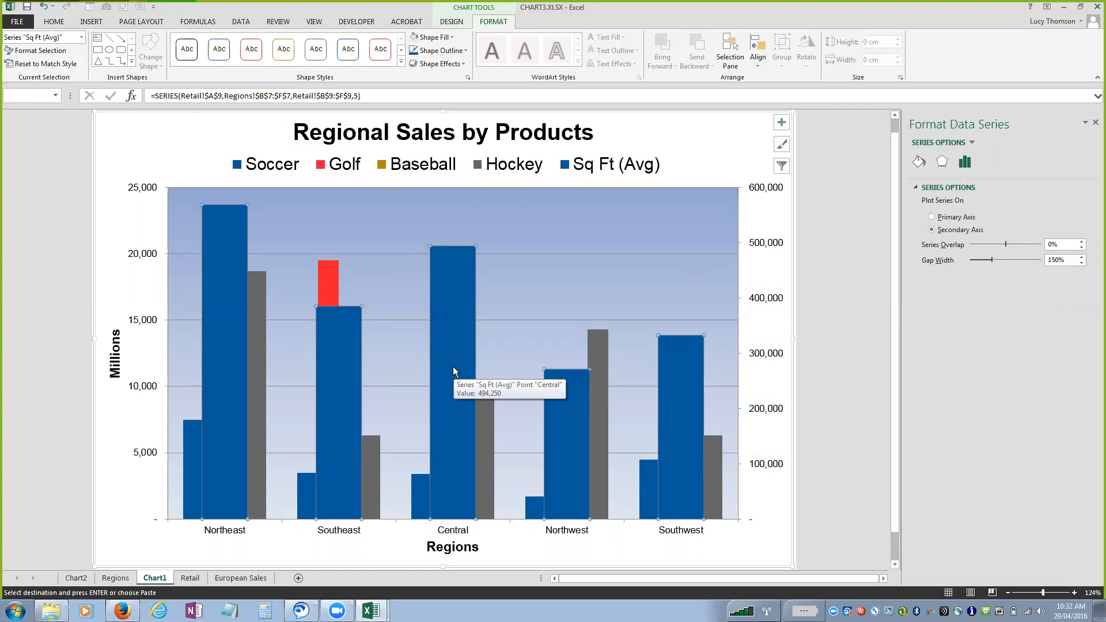
{"action": "left_click", "coordinate": [452, 22]}
{"action": "left_click", "coordinate": [606, 55]}
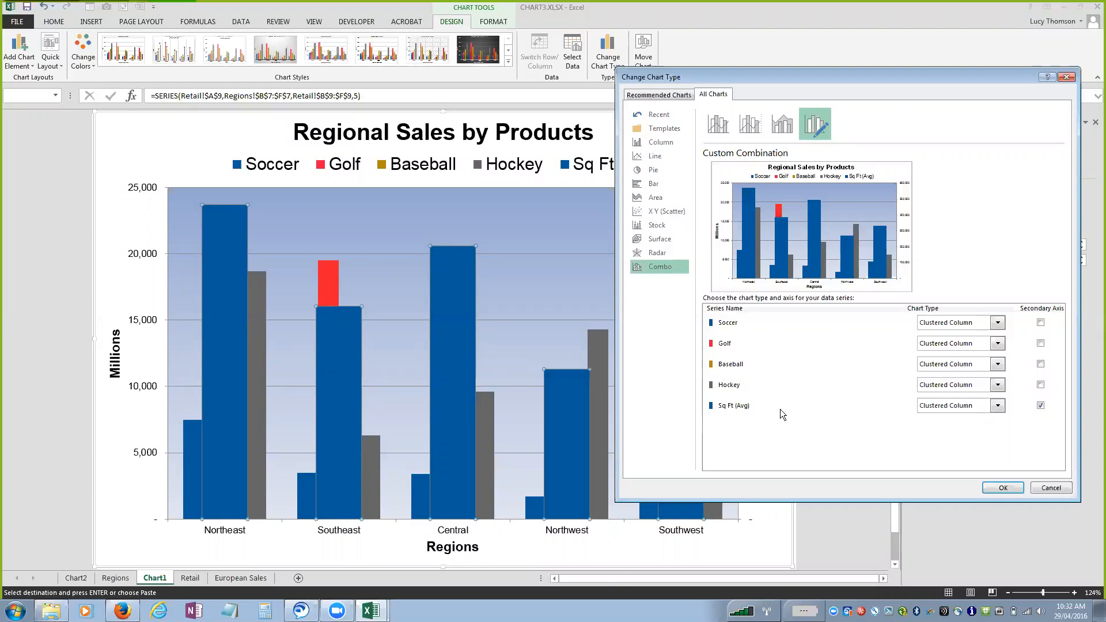
{"action": "left_click", "coordinate": [998, 405]}
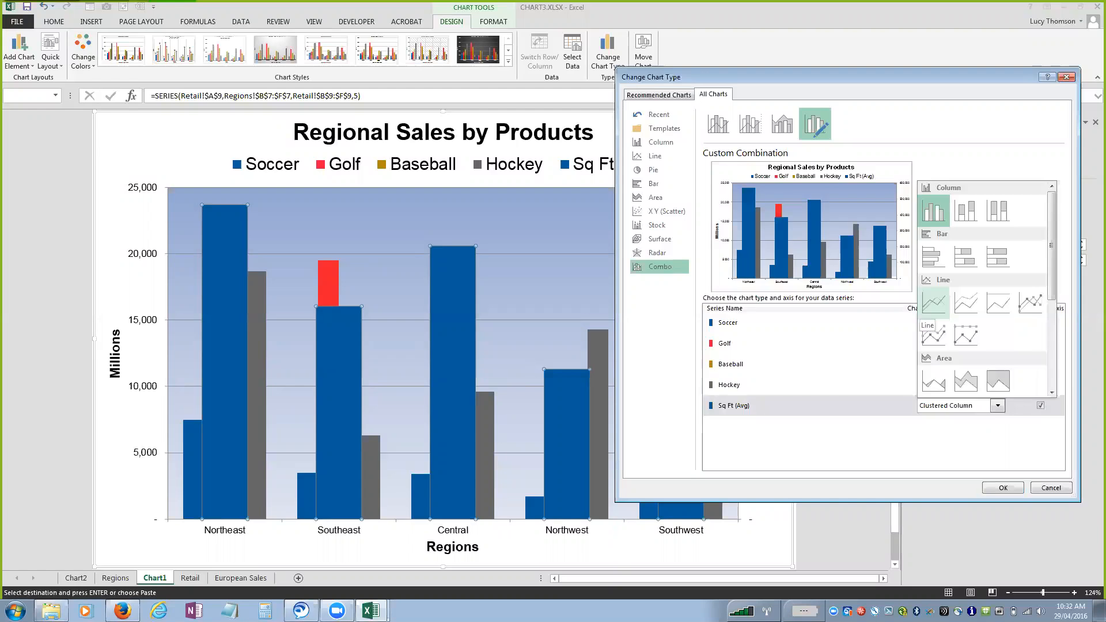
{"action": "left_click", "coordinate": [934, 302]}
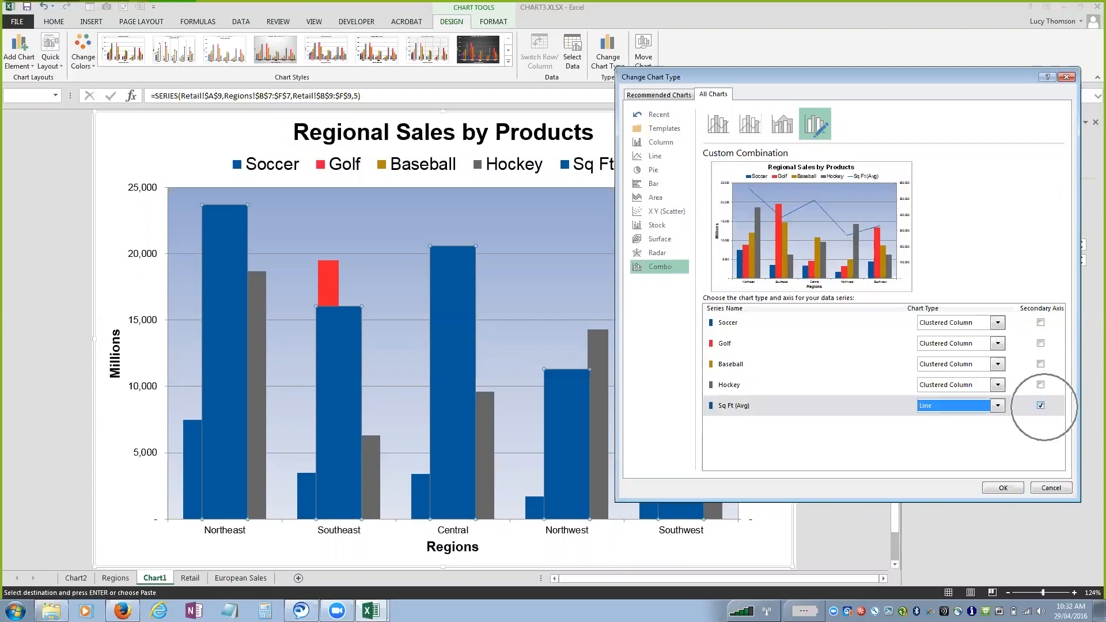
Try the Hockey series as a line on the secondary axis, and restore it to clustered columns on the primary axis.
{"action": "left_click", "coordinate": [1040, 385]}
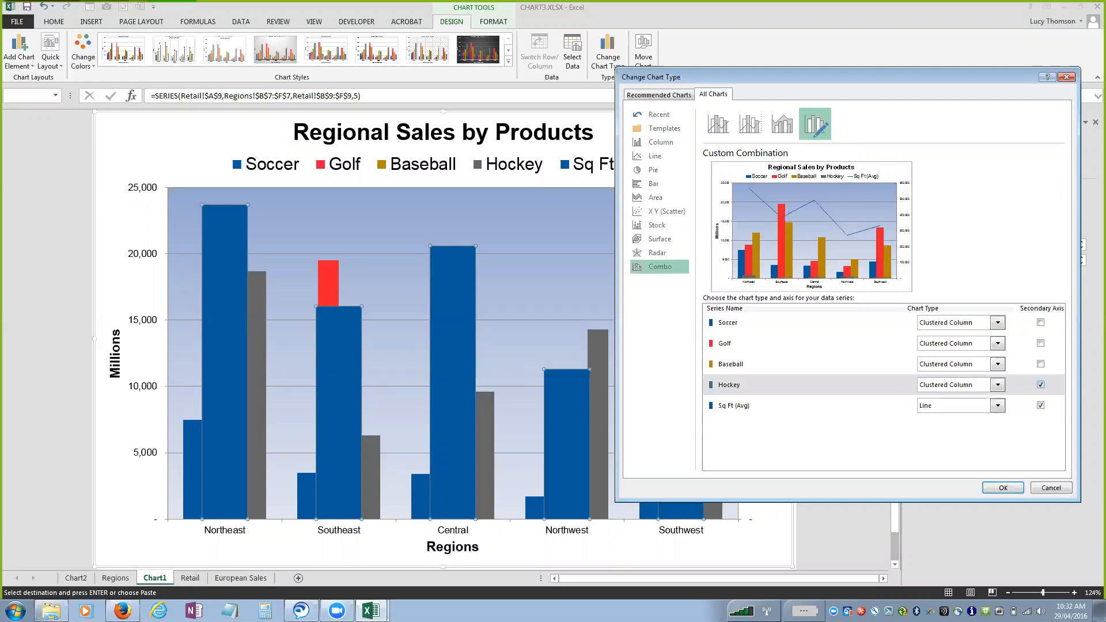
{"action": "left_click", "coordinate": [998, 385]}
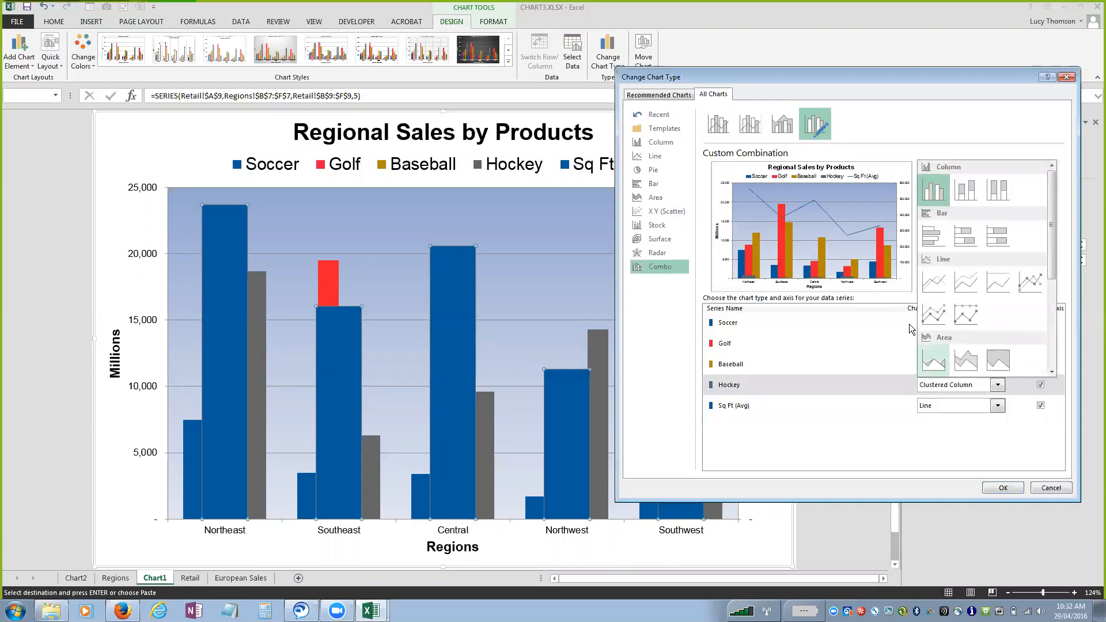
{"action": "left_click", "coordinate": [933, 305]}
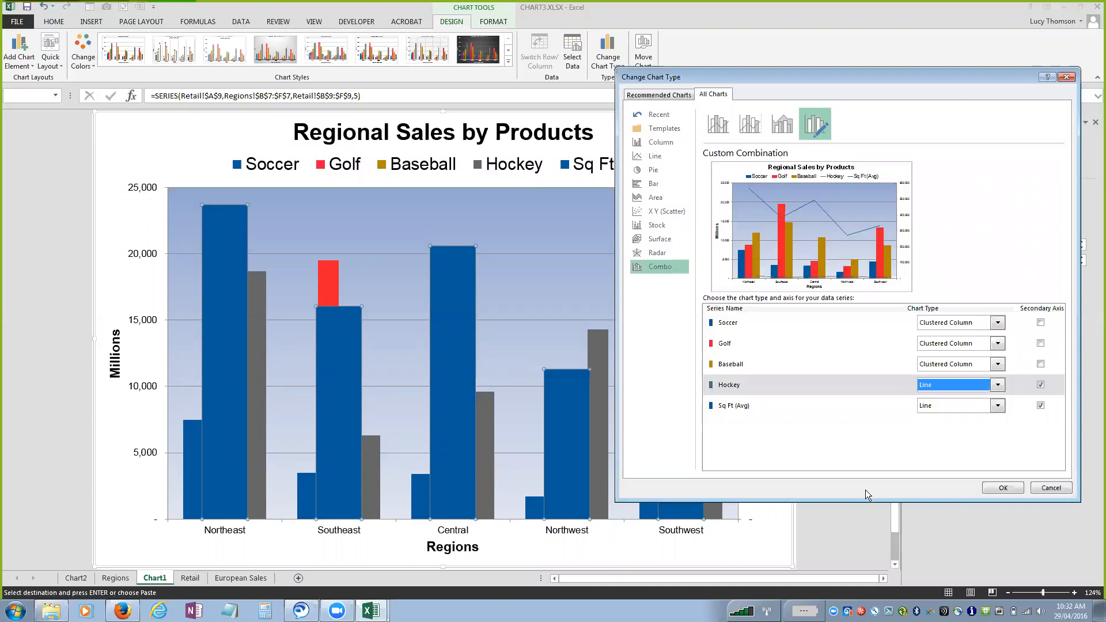
{"action": "left_click", "coordinate": [1040, 385]}
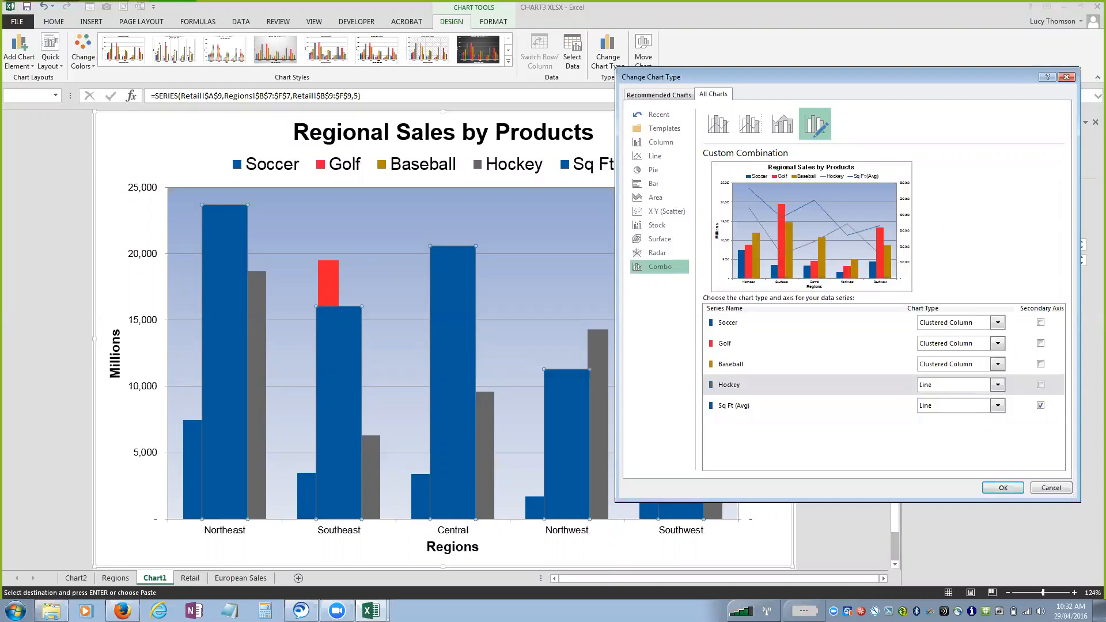
{"action": "left_click", "coordinate": [997, 385]}
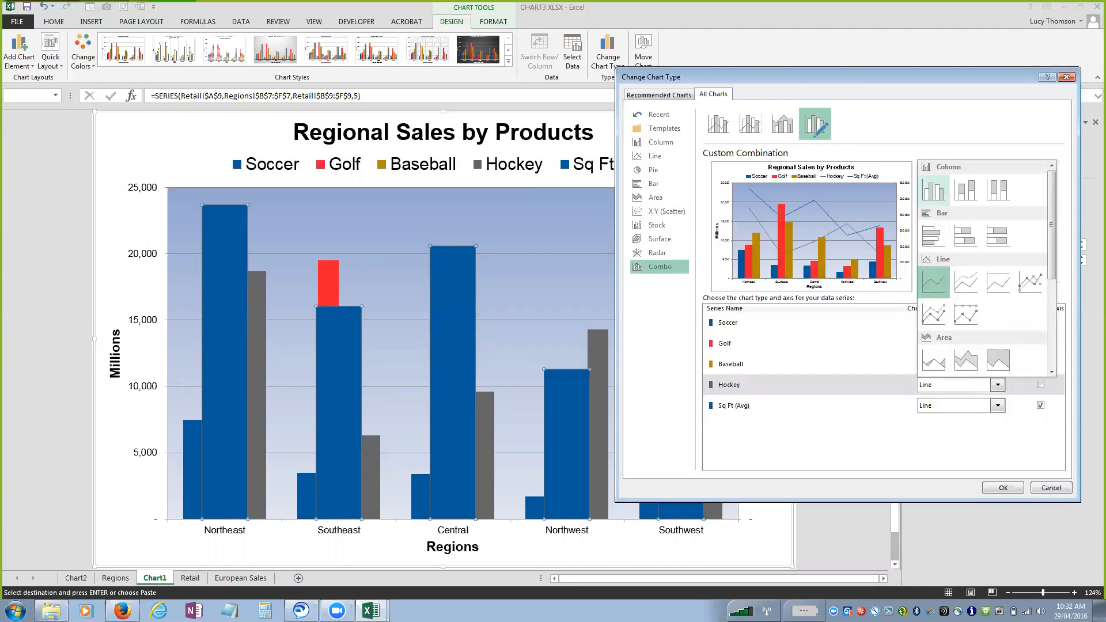
{"action": "left_click", "coordinate": [934, 190]}
Apply the custom combination to the Regional Sales by Products chart and return to the Retail sheet.
{"action": "left_click", "coordinate": [1003, 488]}
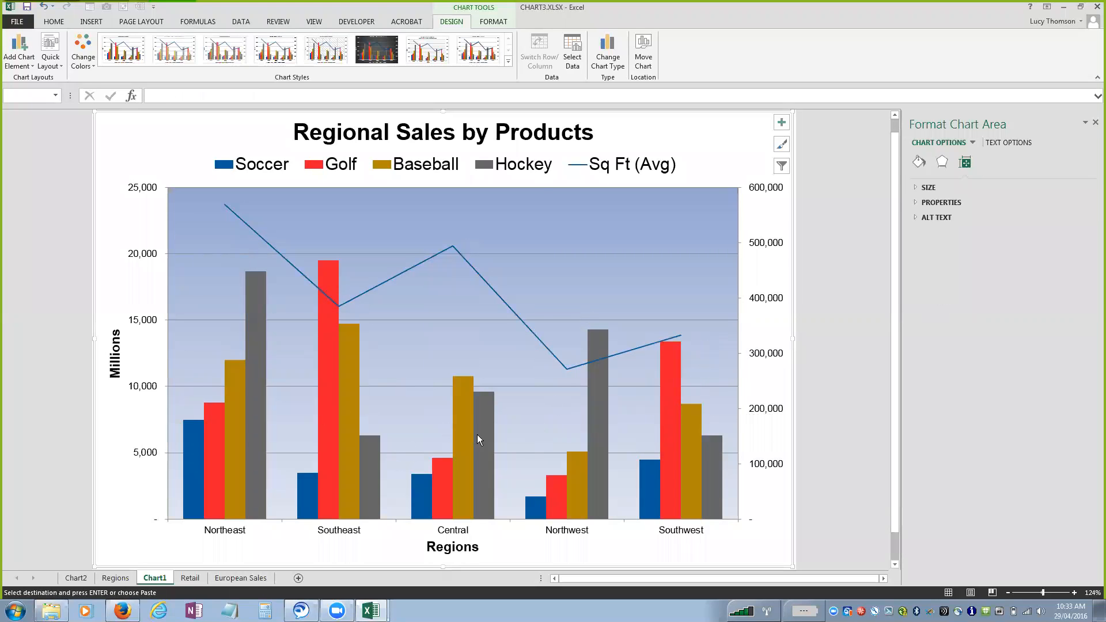
{"action": "mouse_move", "coordinate": [478, 436]}
{"action": "mouse_move", "coordinate": [435, 473]}
{"action": "left_click", "coordinate": [190, 578]}
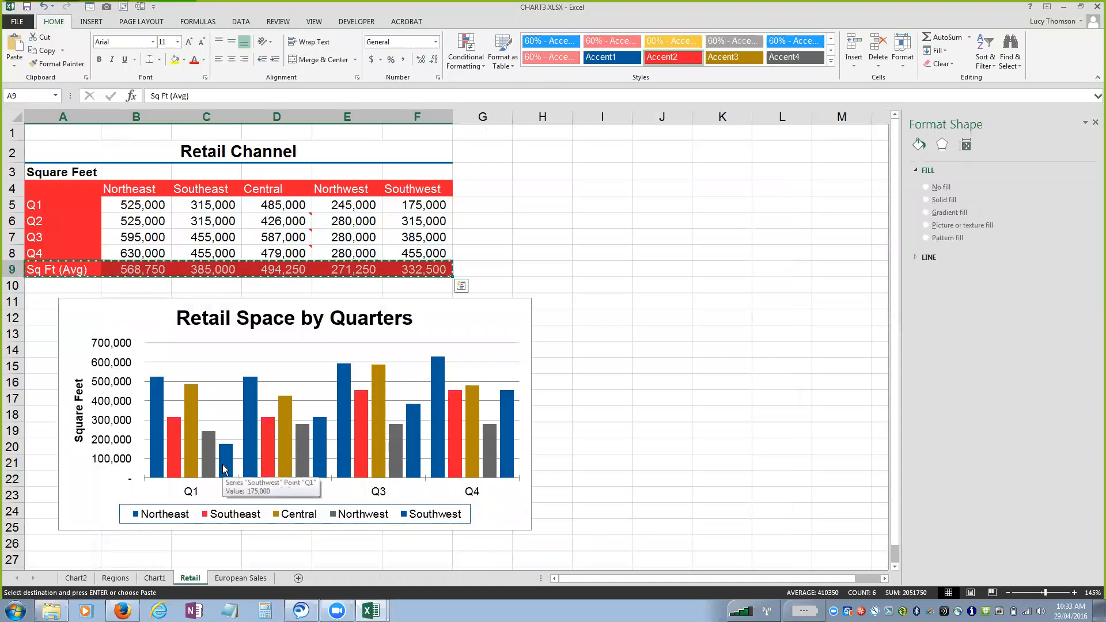
Add a linear trendline based on the Central series to the Retail Space by Quarters chart.
{"action": "key", "text": "Escape"}
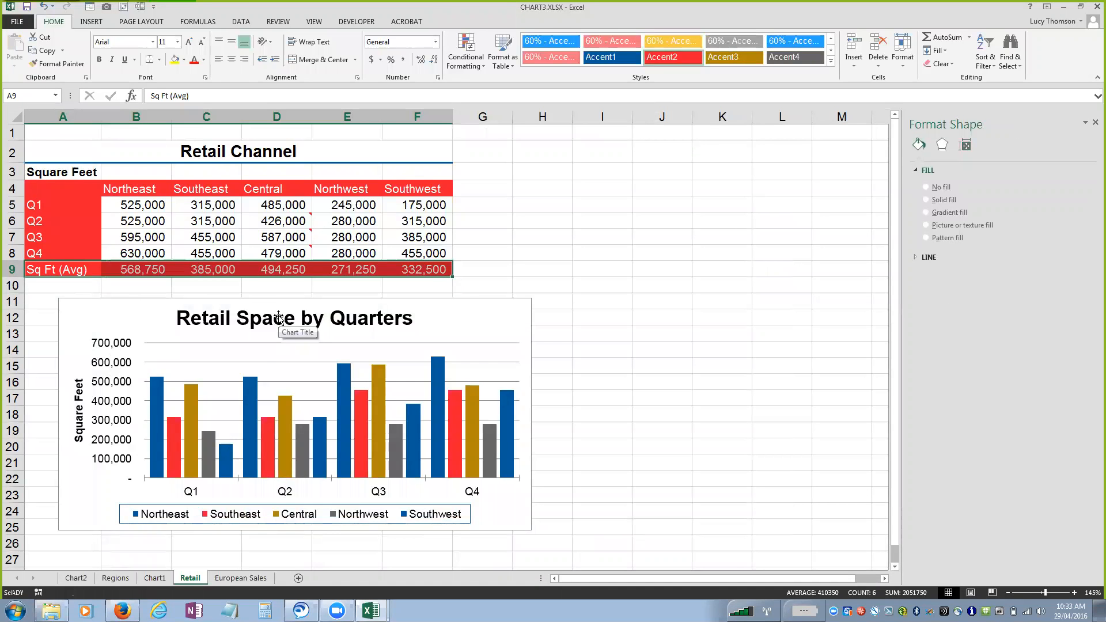
{"action": "left_click", "coordinate": [278, 317]}
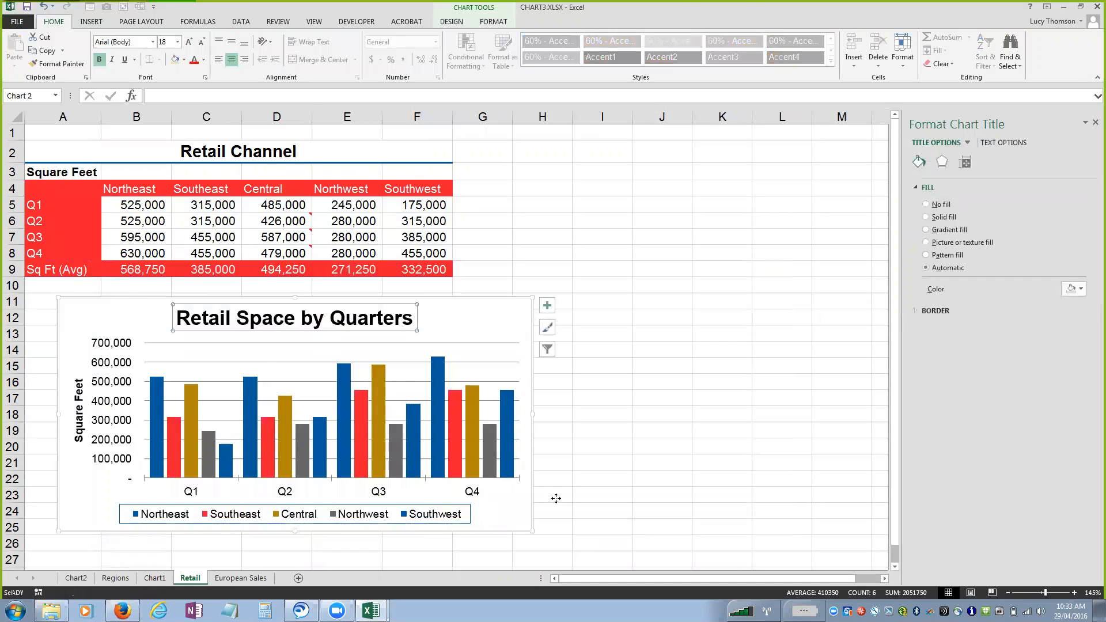
{"action": "left_click", "coordinate": [522, 524]}
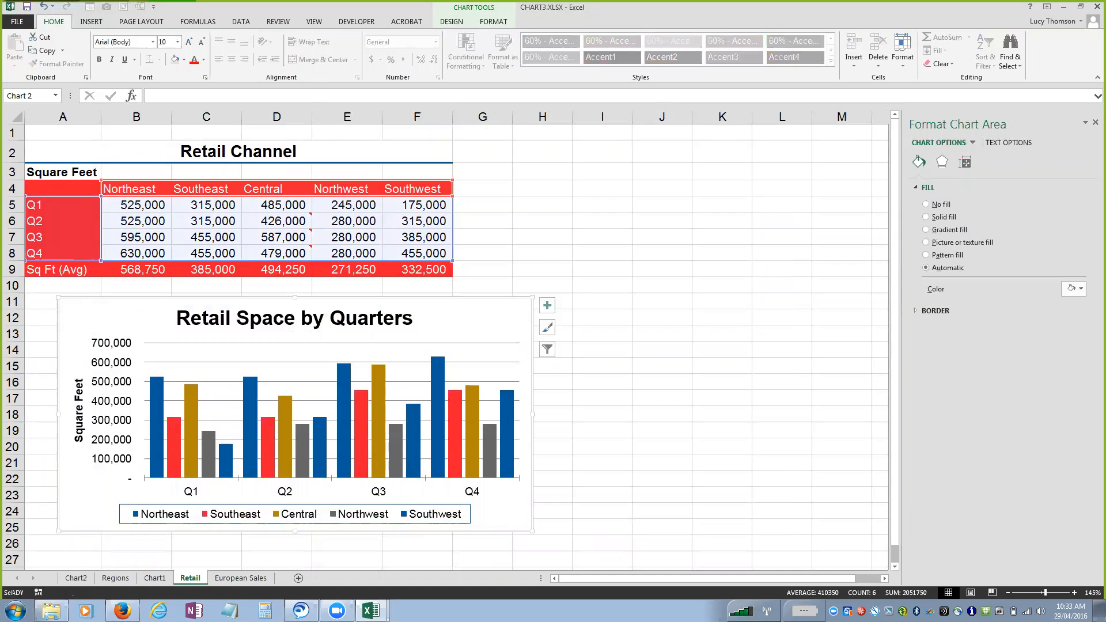
{"action": "left_click", "coordinate": [455, 22]}
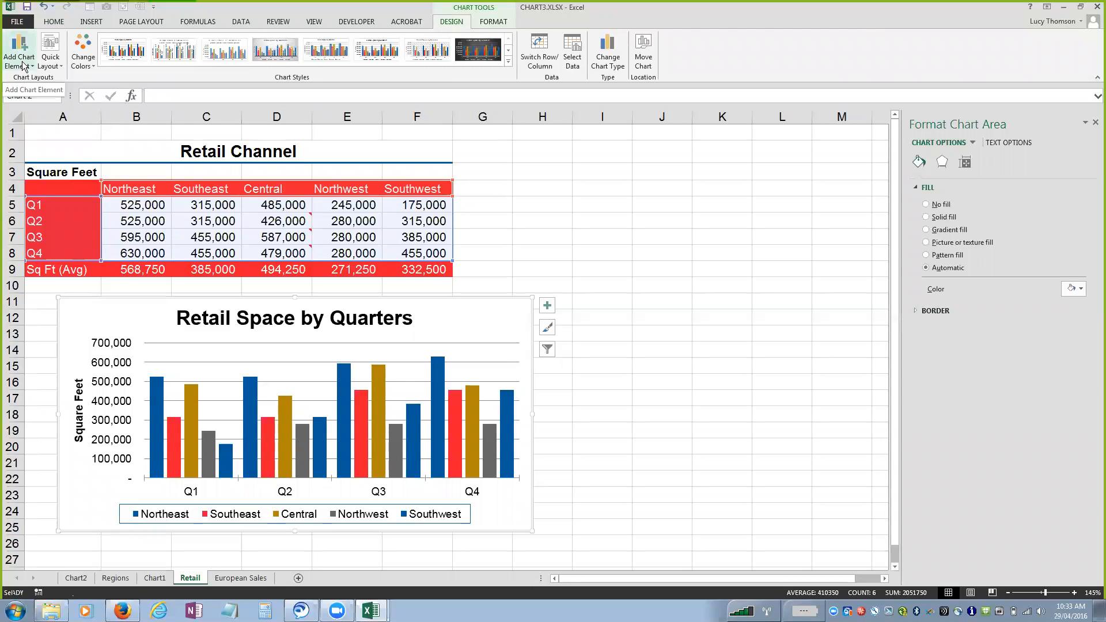
{"action": "left_click", "coordinate": [23, 65]}
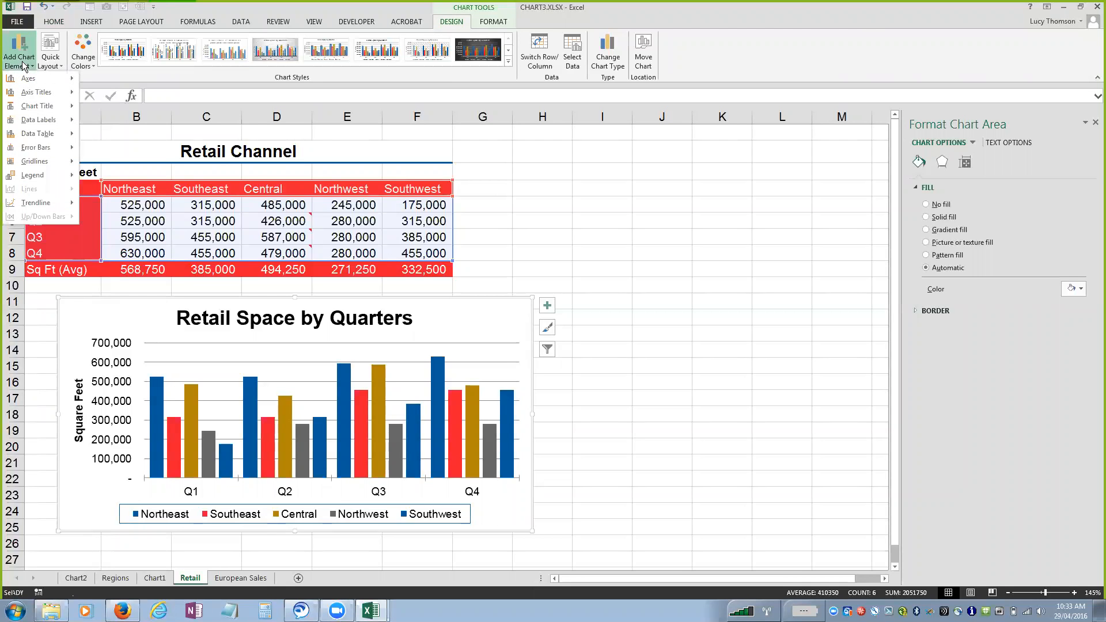
{"action": "mouse_move", "coordinate": [30, 205]}
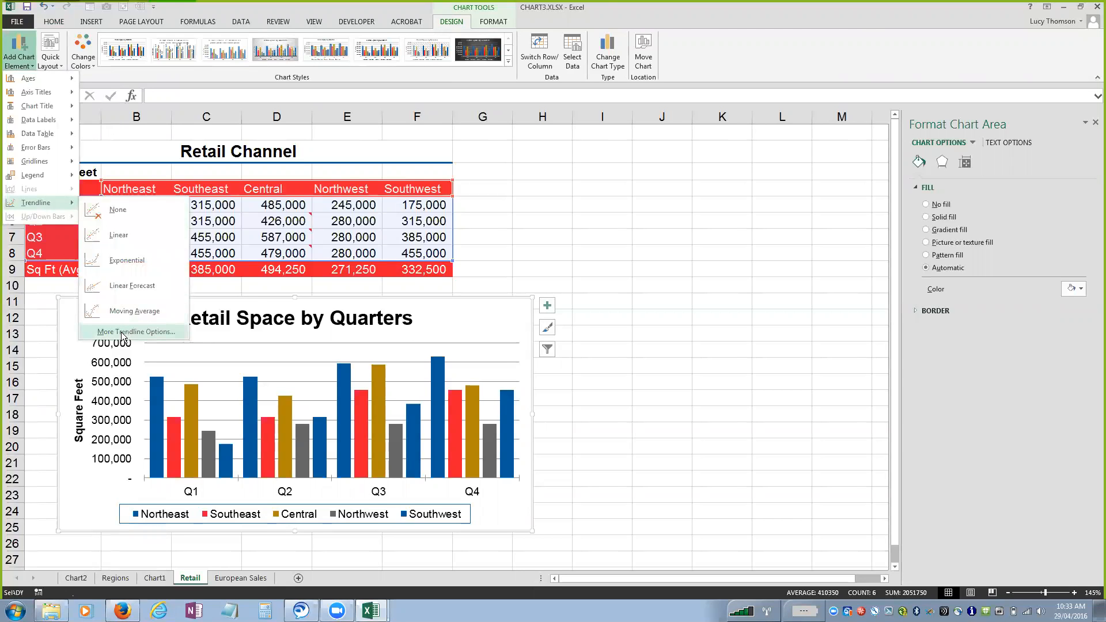
{"action": "left_click", "coordinate": [126, 236]}
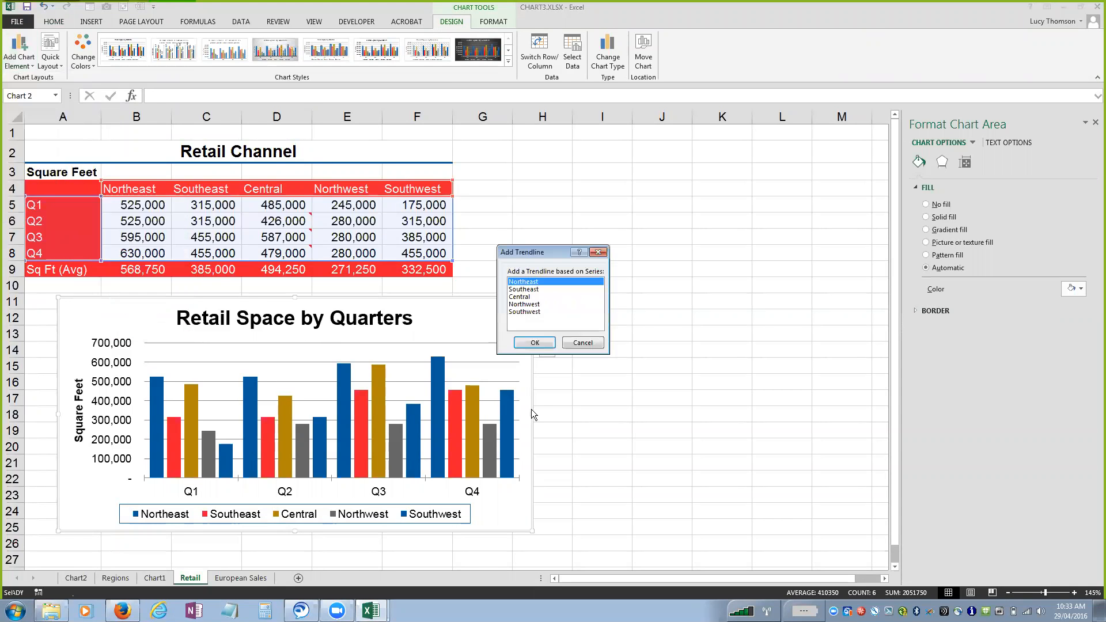
{"action": "left_click", "coordinate": [525, 297]}
{"action": "left_click", "coordinate": [536, 343]}
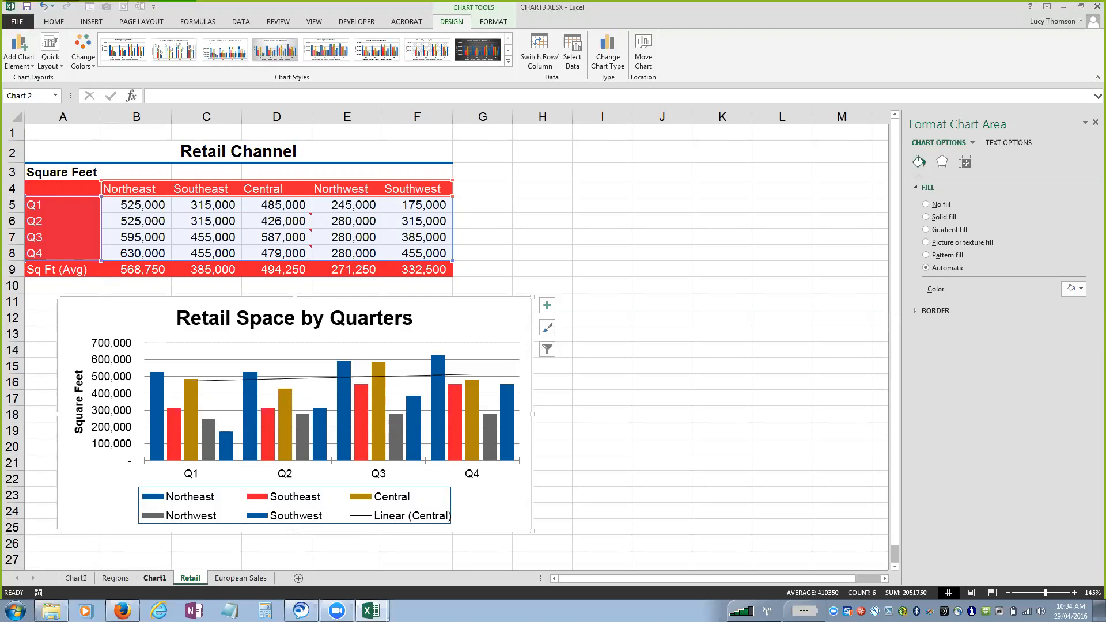
View the save-as-template dialog for the Regional Sales by Products chart and the Templates category of chart types, making no changes.
{"action": "left_click", "coordinate": [155, 578]}
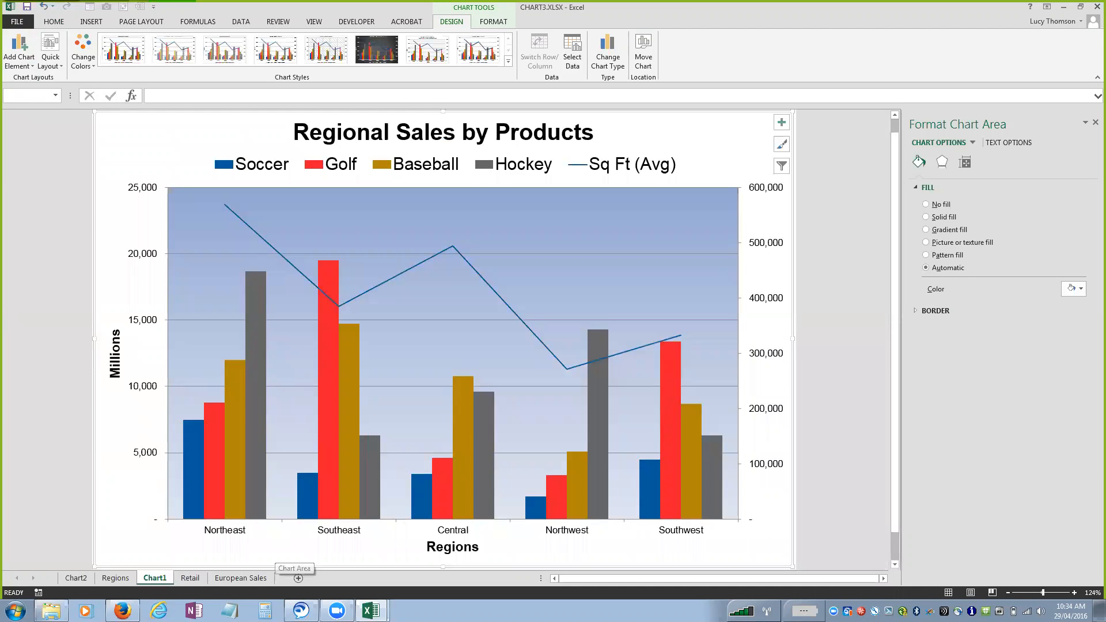
{"action": "right_click", "coordinate": [130, 551]}
{"action": "left_click", "coordinate": [173, 382]}
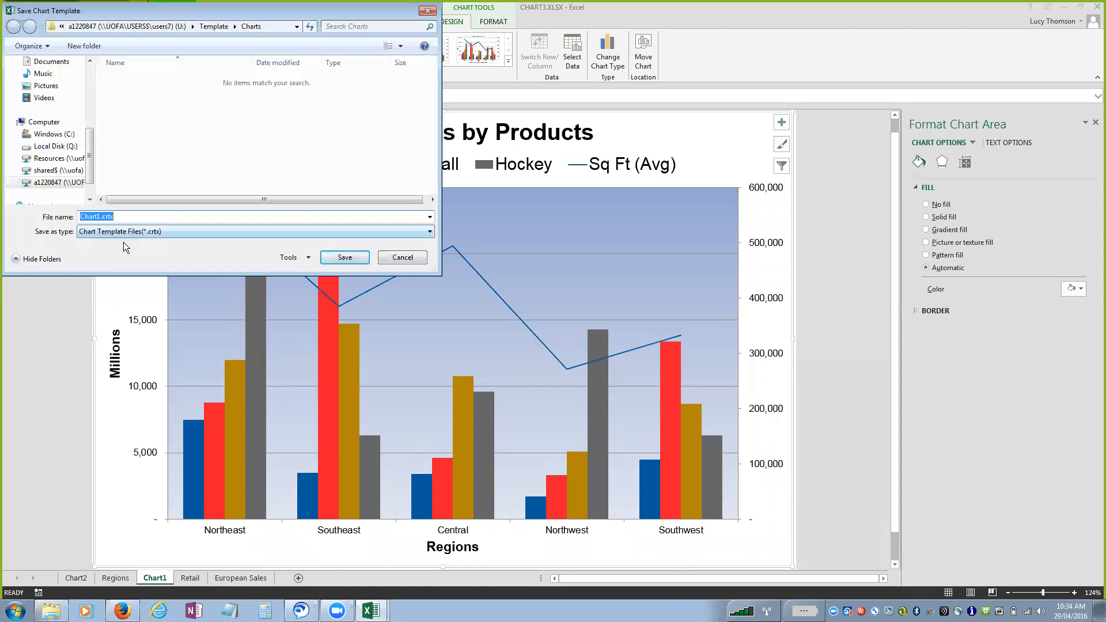
{"action": "left_click", "coordinate": [409, 254]}
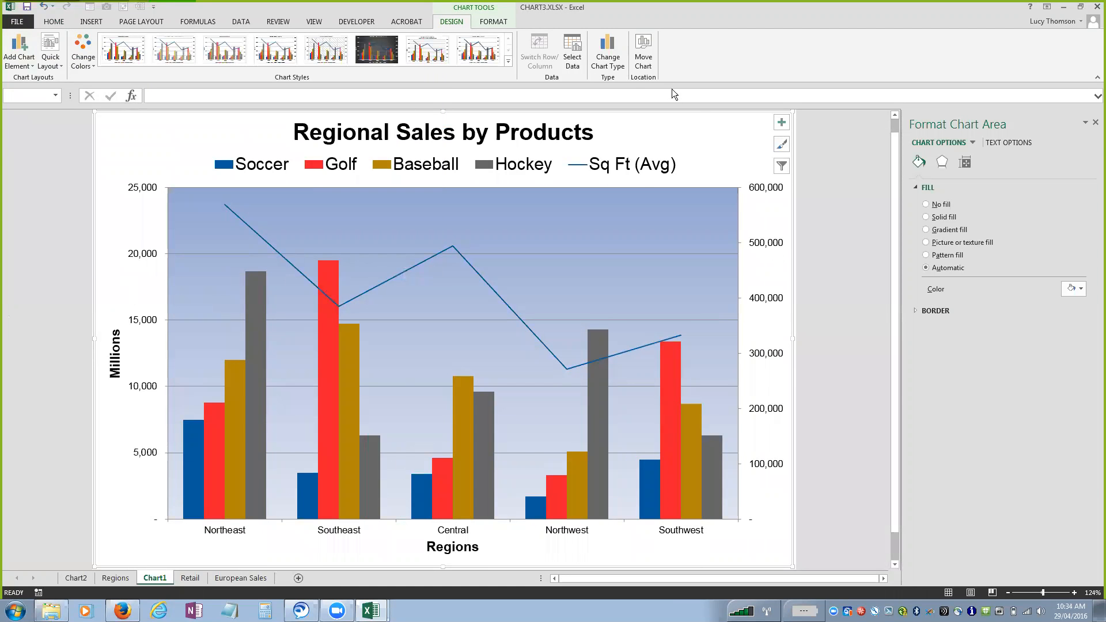
{"action": "left_click", "coordinate": [612, 56]}
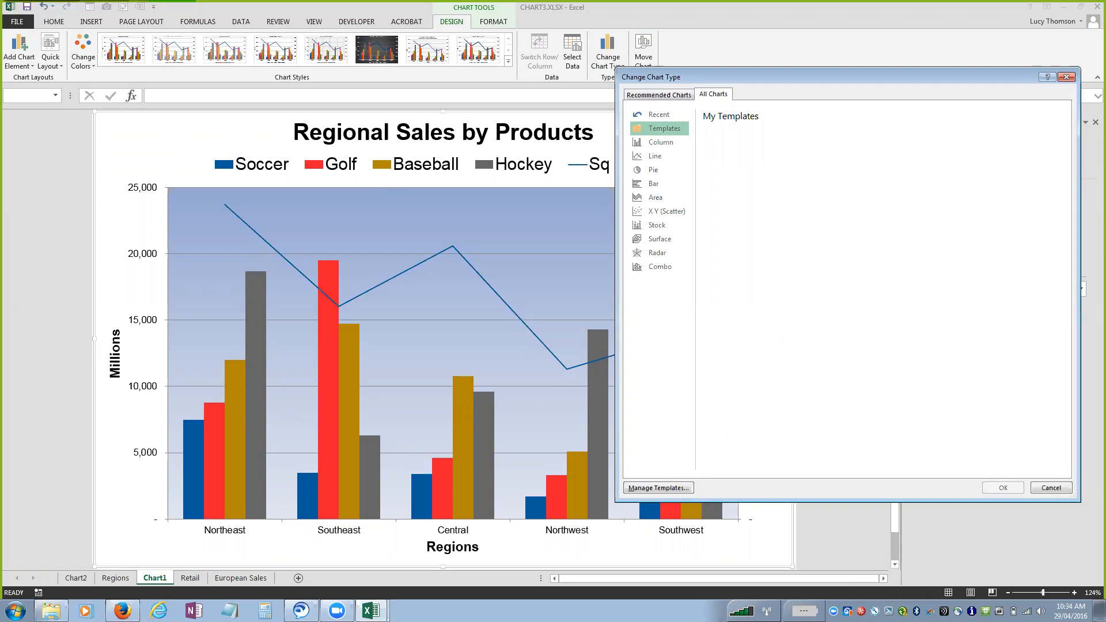
{"action": "key", "text": "Escape"}
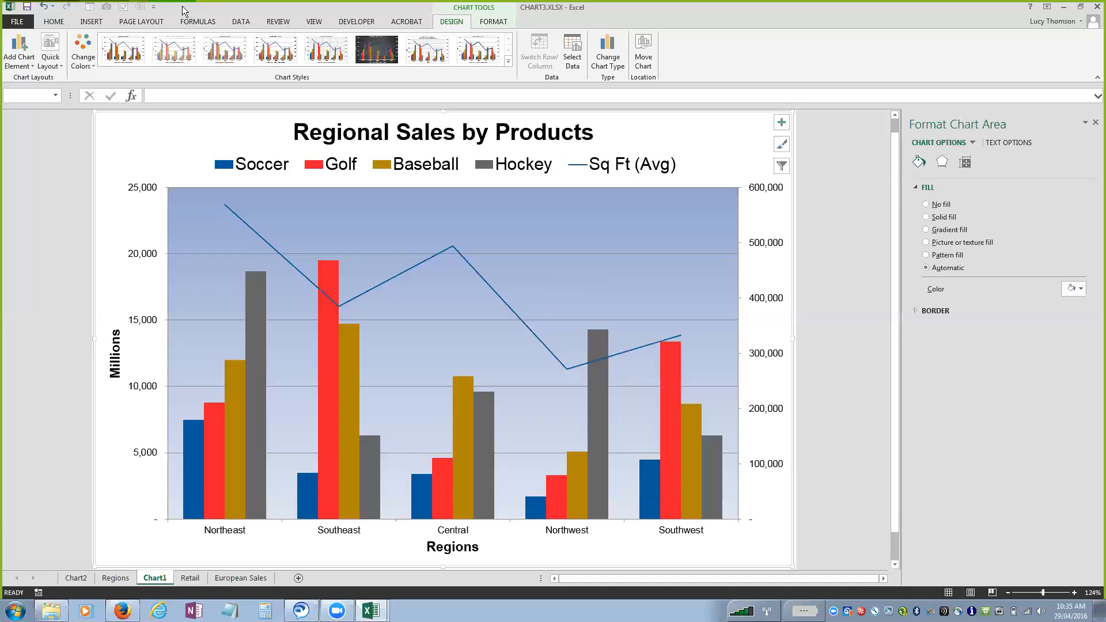
{"action": "left_click", "coordinate": [120, 17]}
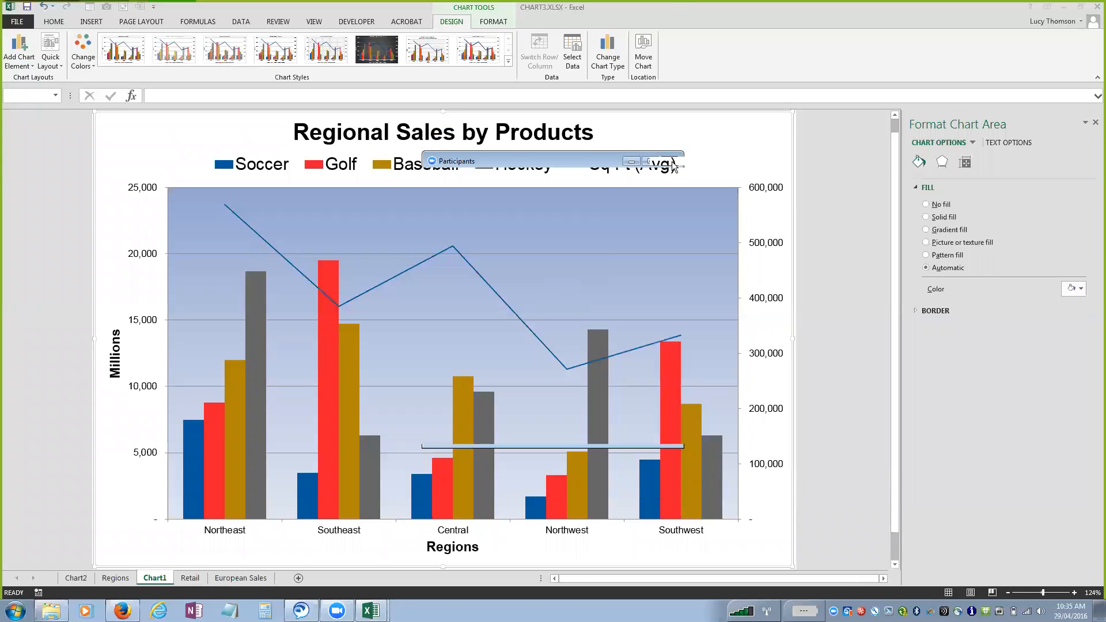
{"action": "left_click", "coordinate": [673, 163]}
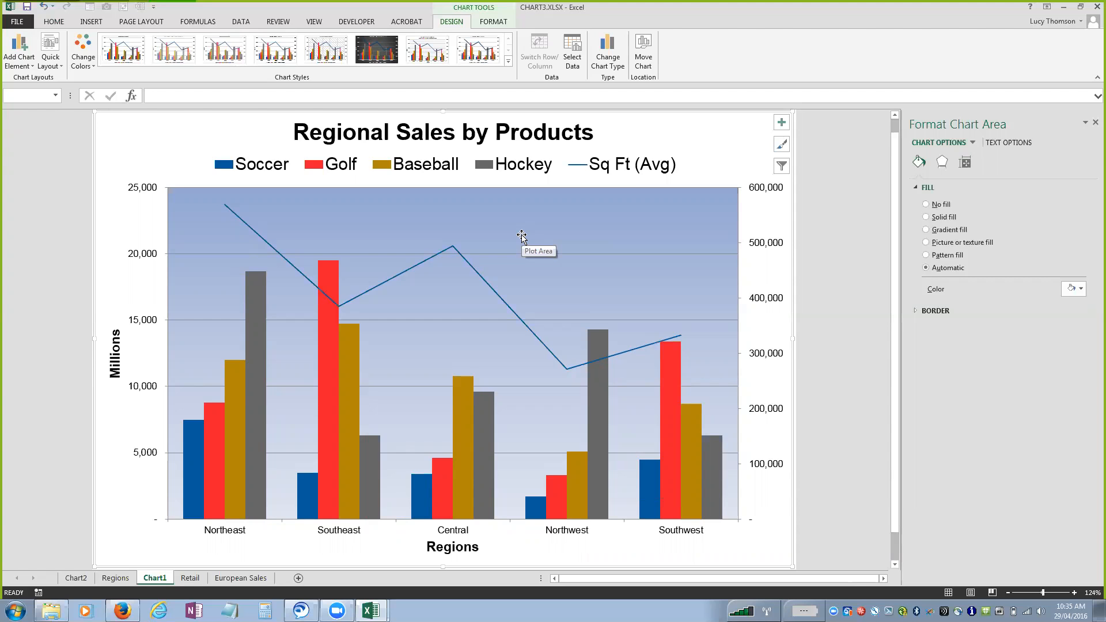
Give the chart area a light dotted pattern fill and the Hockey series a dense blue-and-white crosshatched pattern fill.
{"action": "left_click", "coordinate": [927, 255]}
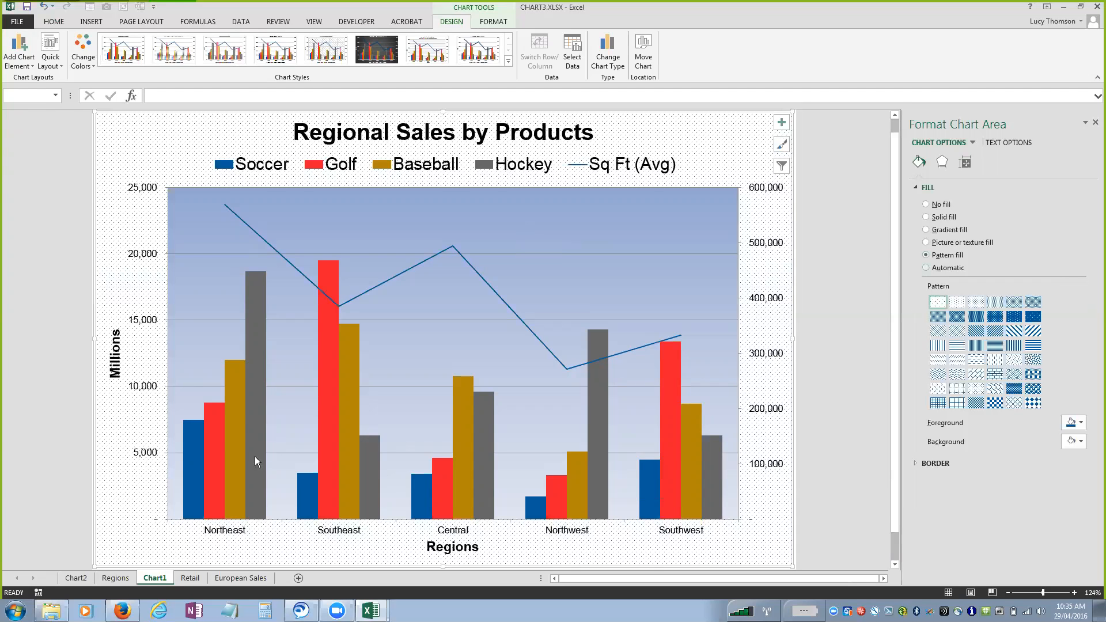
{"action": "mouse_move", "coordinate": [253, 443]}
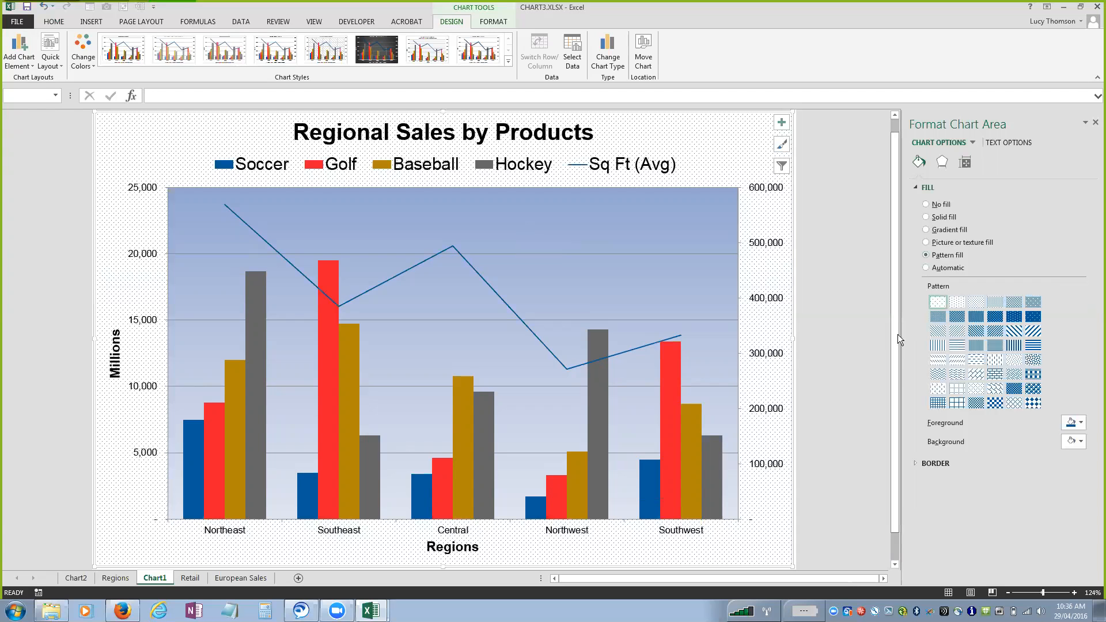
{"action": "left_click", "coordinate": [254, 421]}
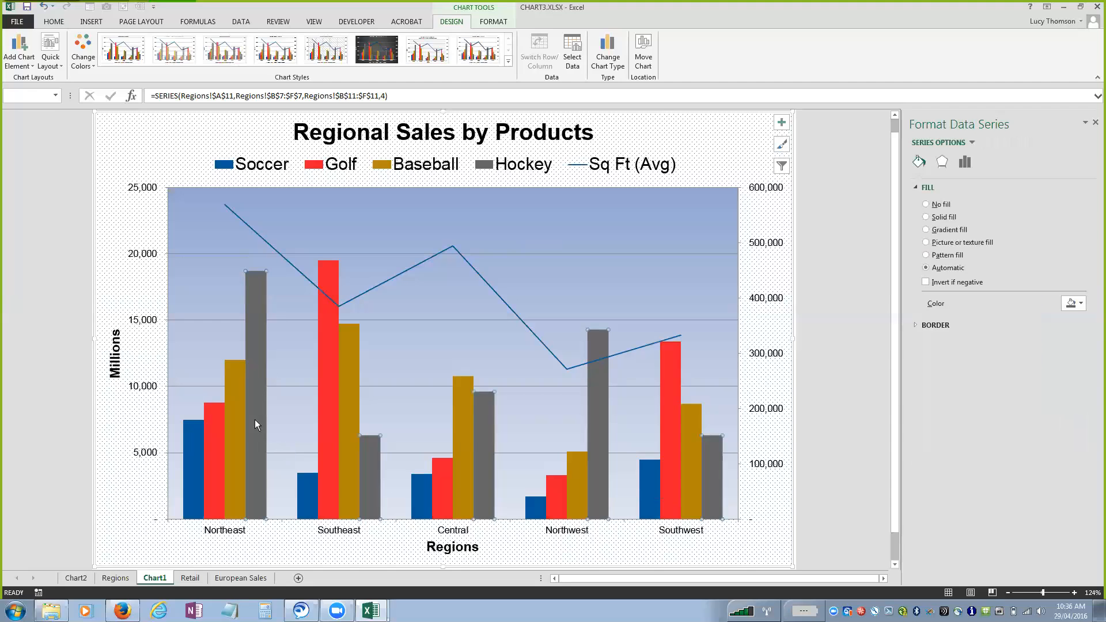
{"action": "left_click", "coordinate": [926, 255]}
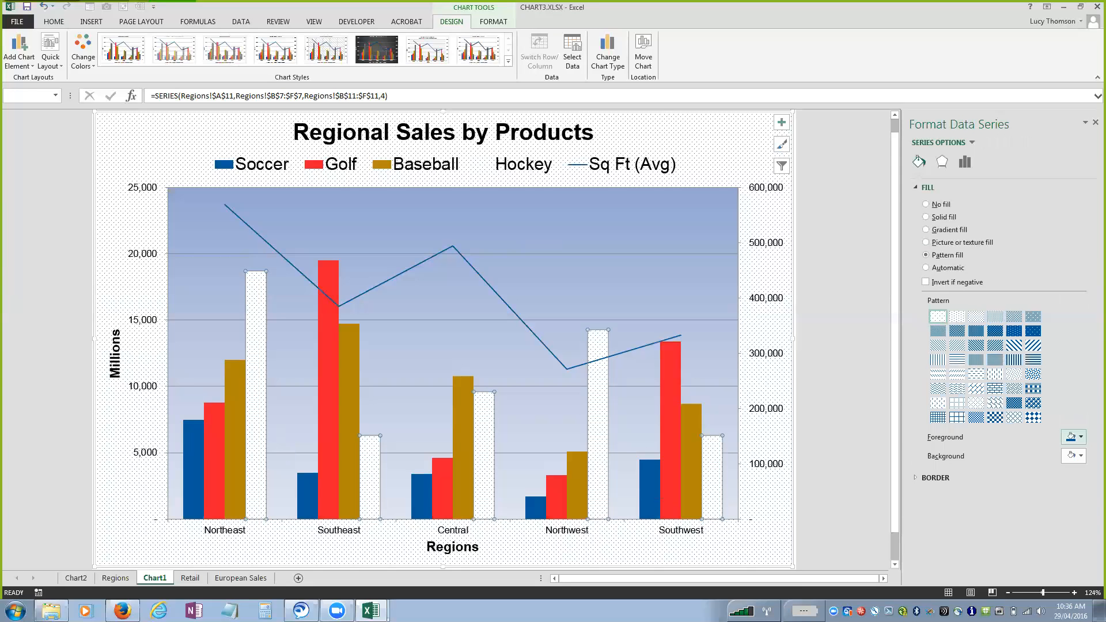
{"action": "left_click", "coordinate": [1074, 436]}
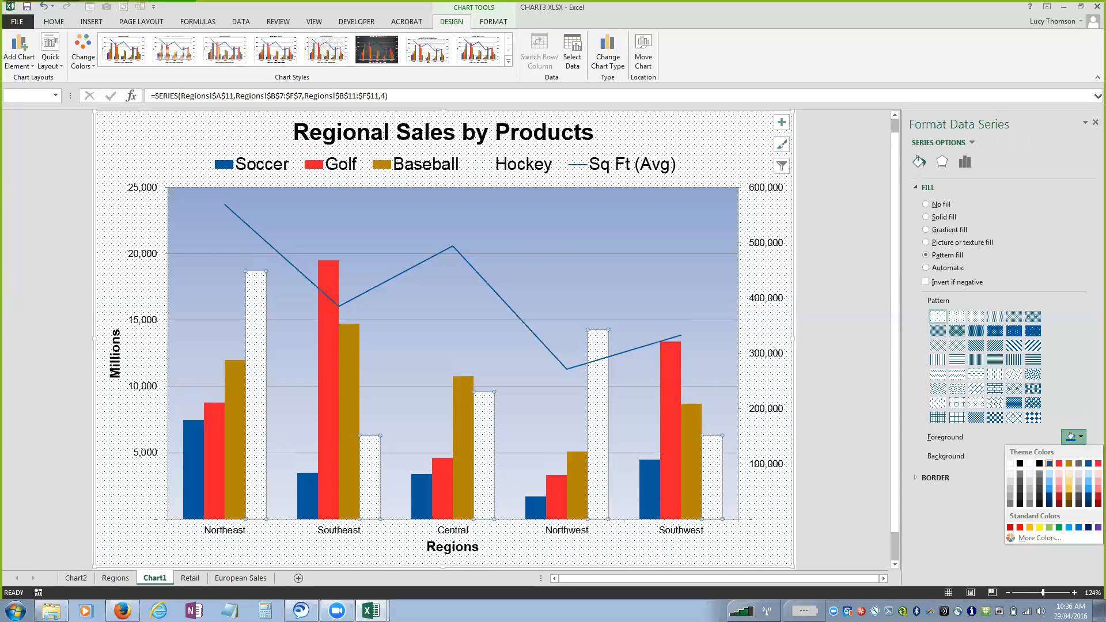
{"action": "left_click", "coordinate": [1033, 402]}
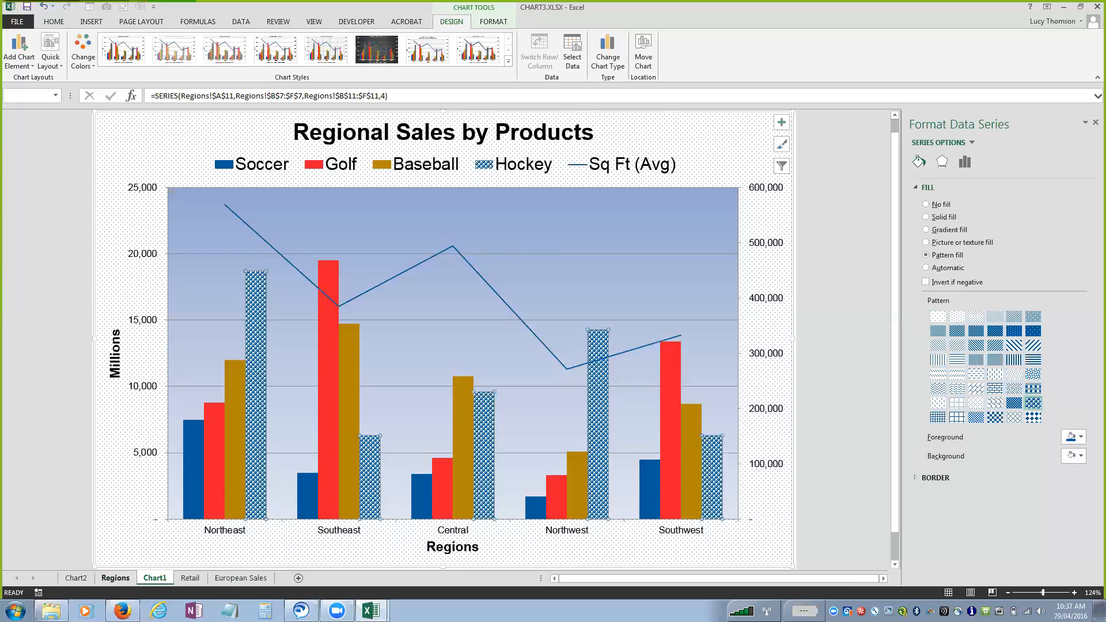
Insert column sparklines on the European Sales sheet for the quarterly data B19:F22, placed in G19:G22.
{"action": "left_click", "coordinate": [115, 578]}
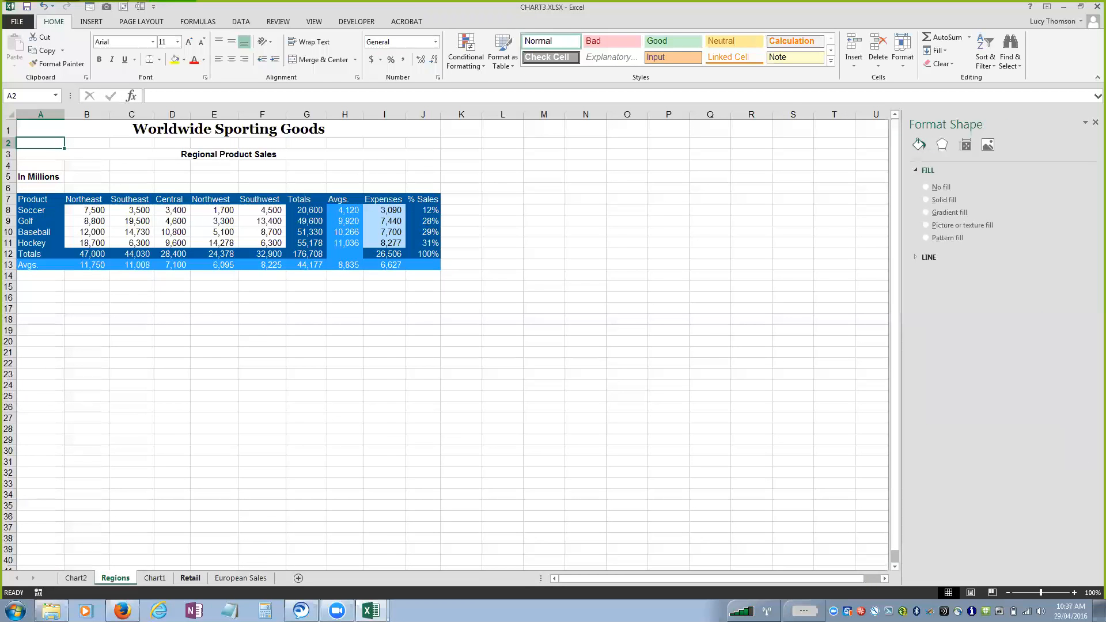
{"action": "left_click", "coordinate": [241, 578]}
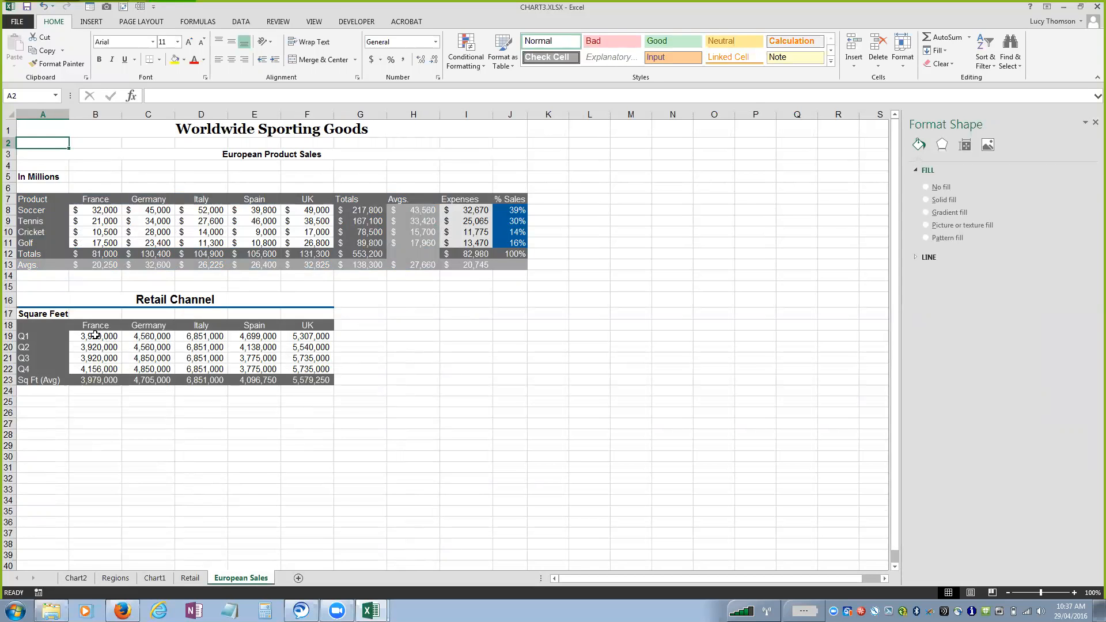
{"action": "left_click_drag", "start_coordinate": [95, 336], "coordinate": [296, 369]}
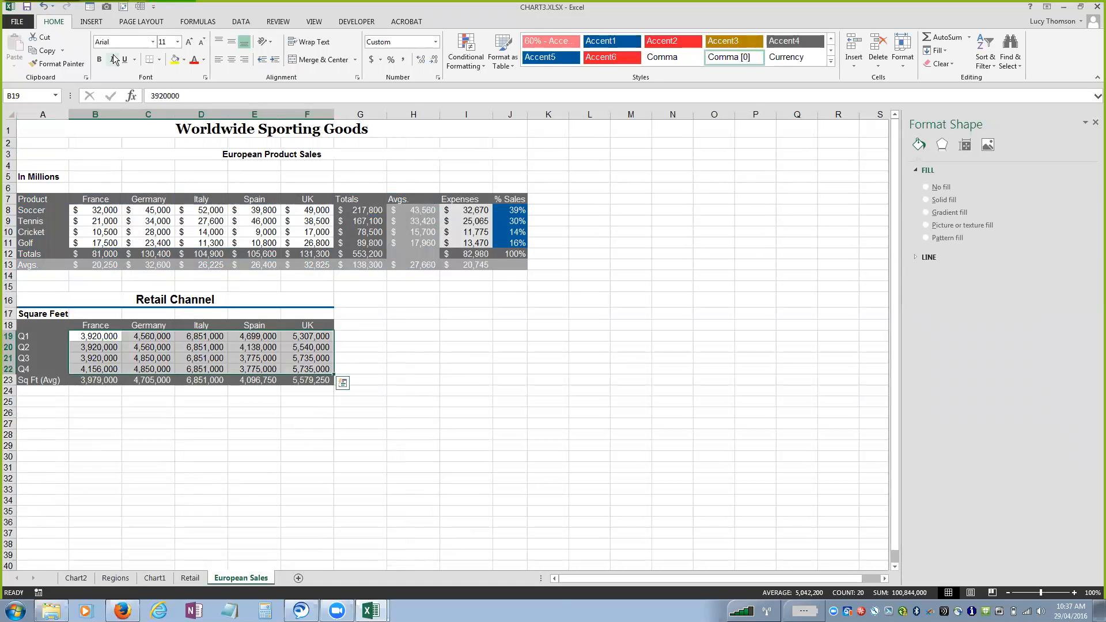
{"action": "left_click", "coordinate": [92, 22]}
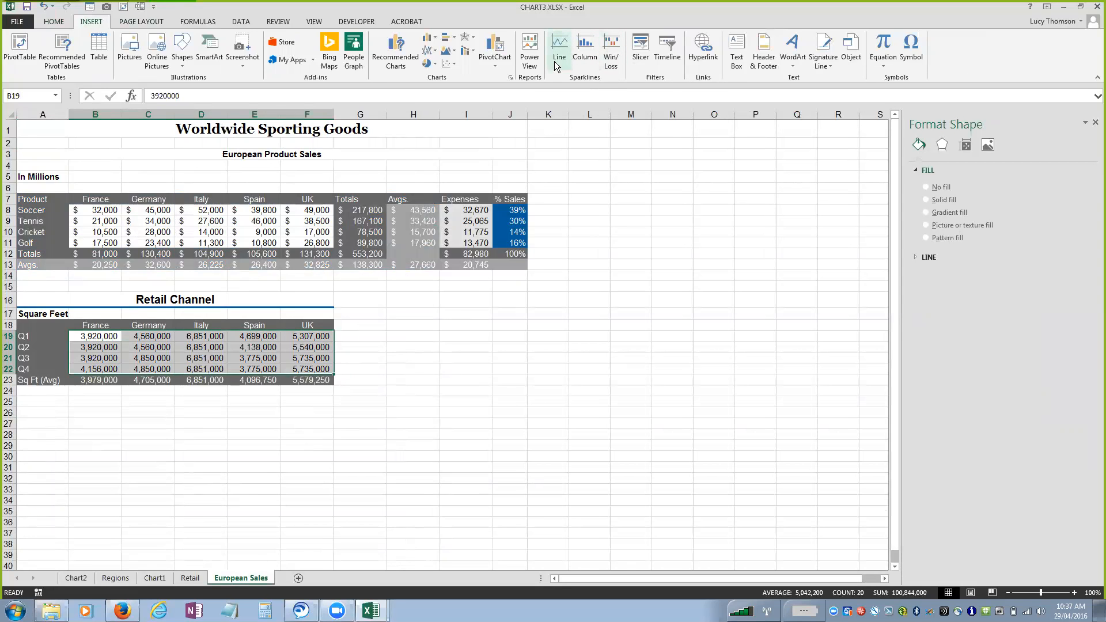
{"action": "left_click", "coordinate": [589, 44]}
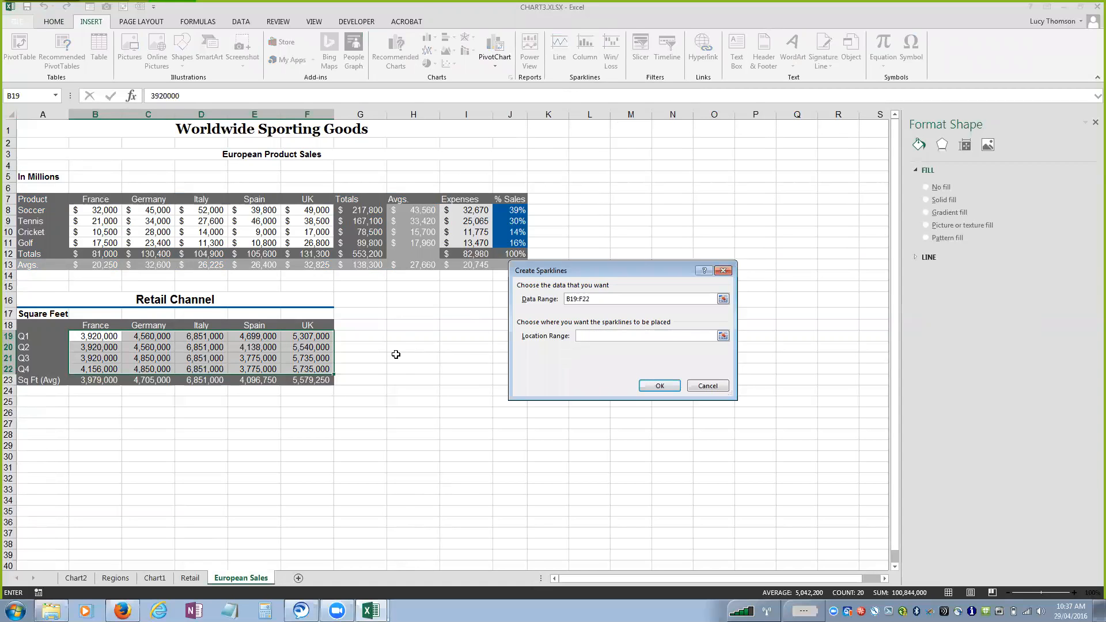
{"action": "left_click_drag", "start_coordinate": [348, 336], "coordinate": [353, 367]}
{"action": "left_click", "coordinate": [654, 385]}
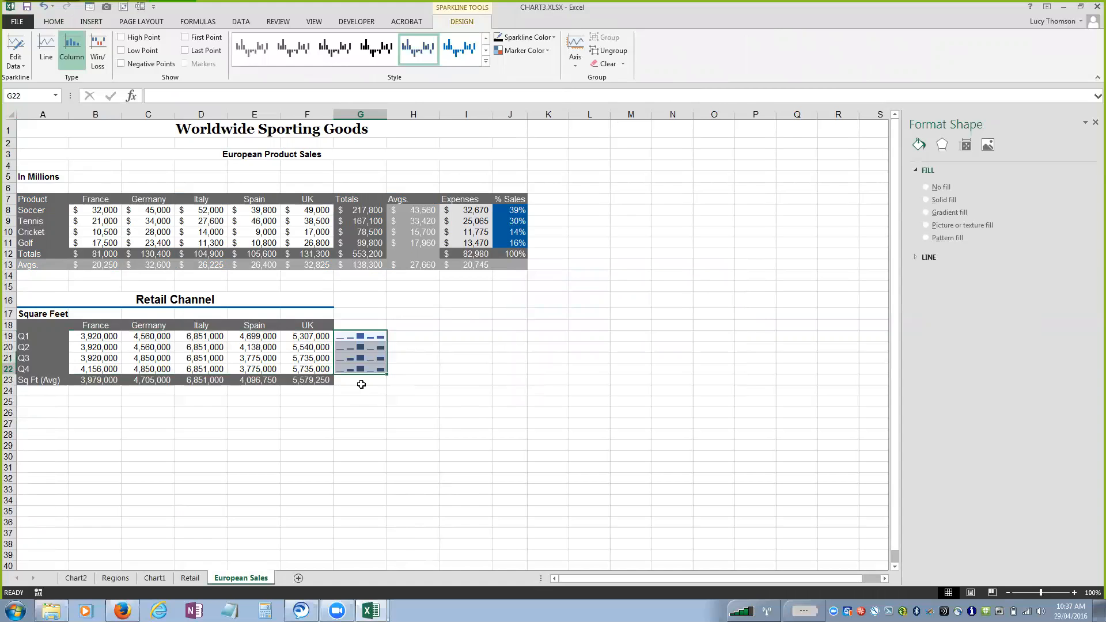
Insert line sparklines for the quarterly data B19:F22 in cells B24:F24, below the Sq Ft (Avg) row.
{"action": "left_click_drag", "start_coordinate": [87, 336], "coordinate": [311, 369]}
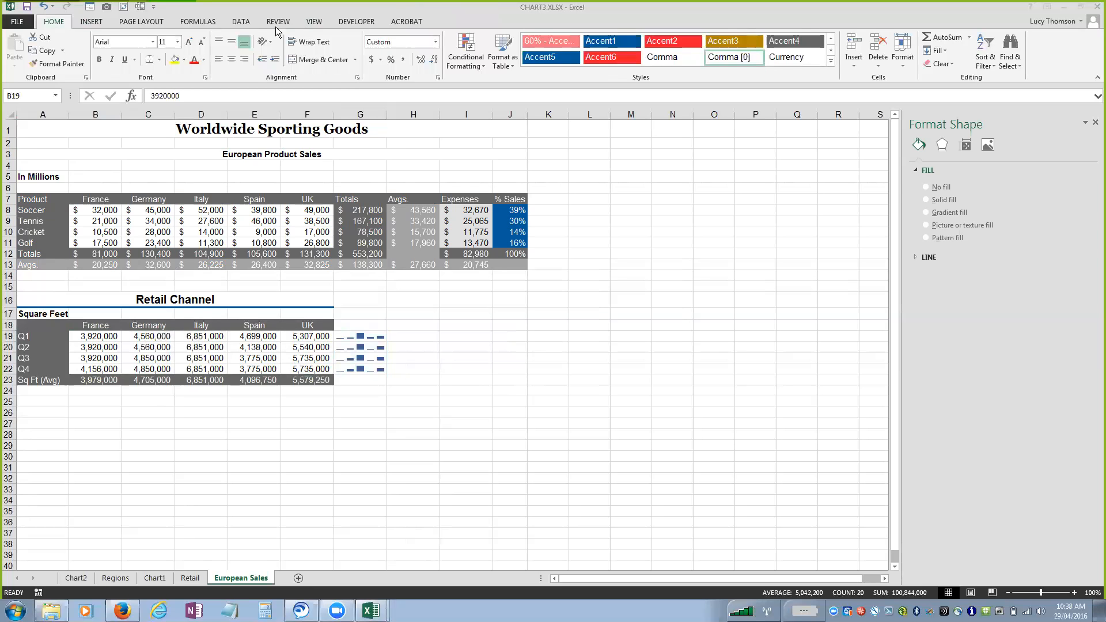
{"action": "left_click", "coordinate": [90, 21]}
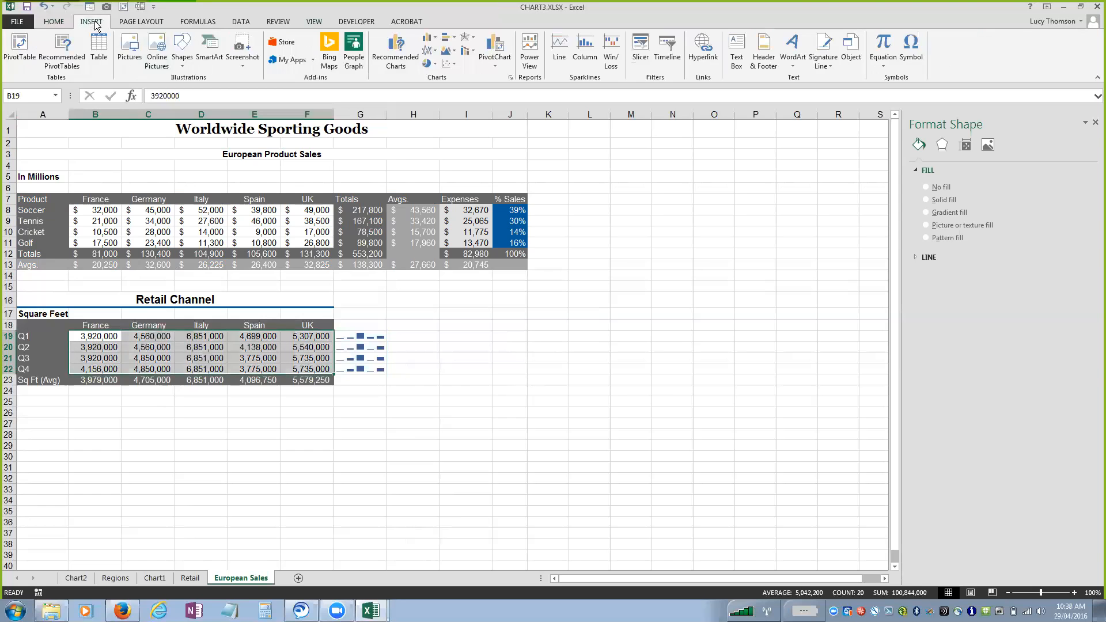
{"action": "left_click", "coordinate": [560, 57]}
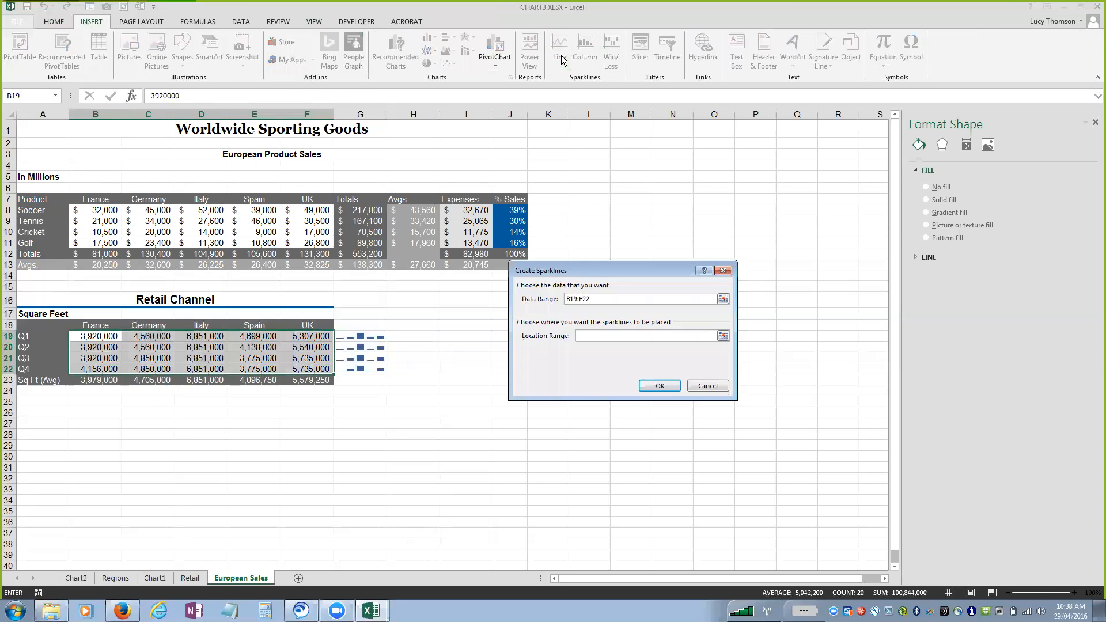
{"action": "left_click", "coordinate": [96, 391]}
{"action": "left_click_drag", "start_coordinate": [96, 390], "coordinate": [332, 391]}
{"action": "left_click", "coordinate": [673, 386]}
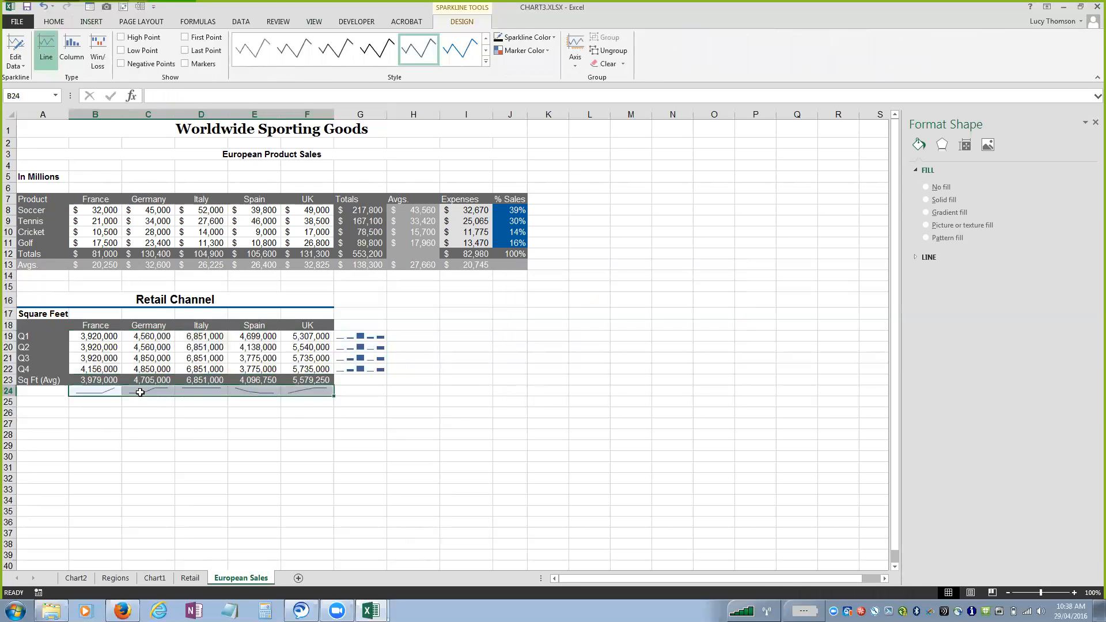
Apply a gold sparkline style to the line sparklines in row 24 and turn on their negative points.
{"action": "left_click", "coordinate": [202, 392]}
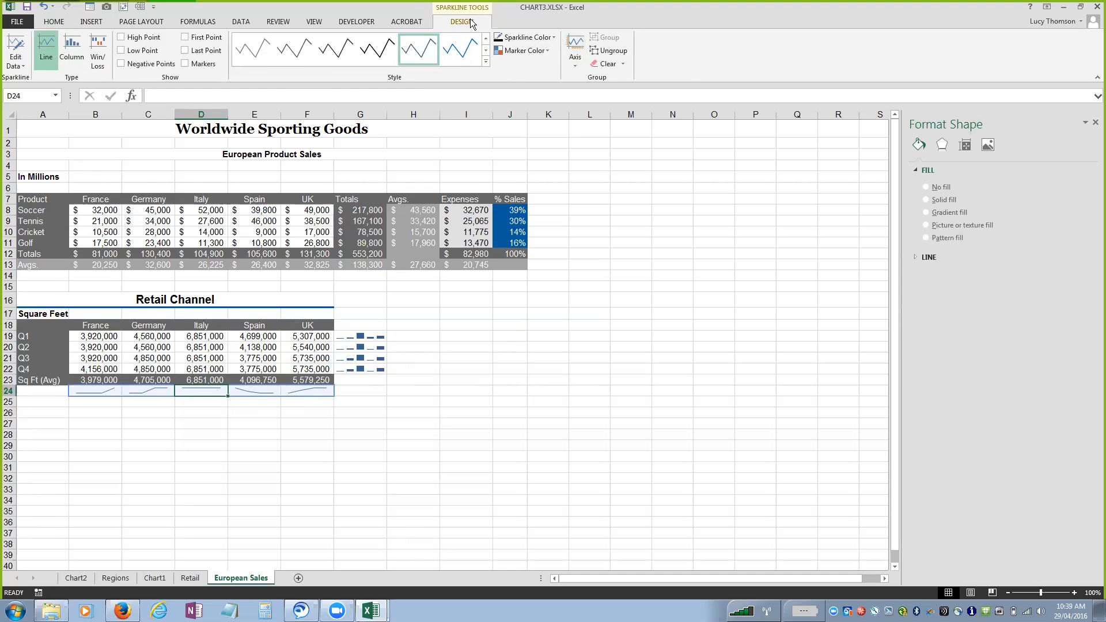
{"action": "left_click", "coordinate": [486, 61]}
{"action": "left_click", "coordinate": [337, 144]}
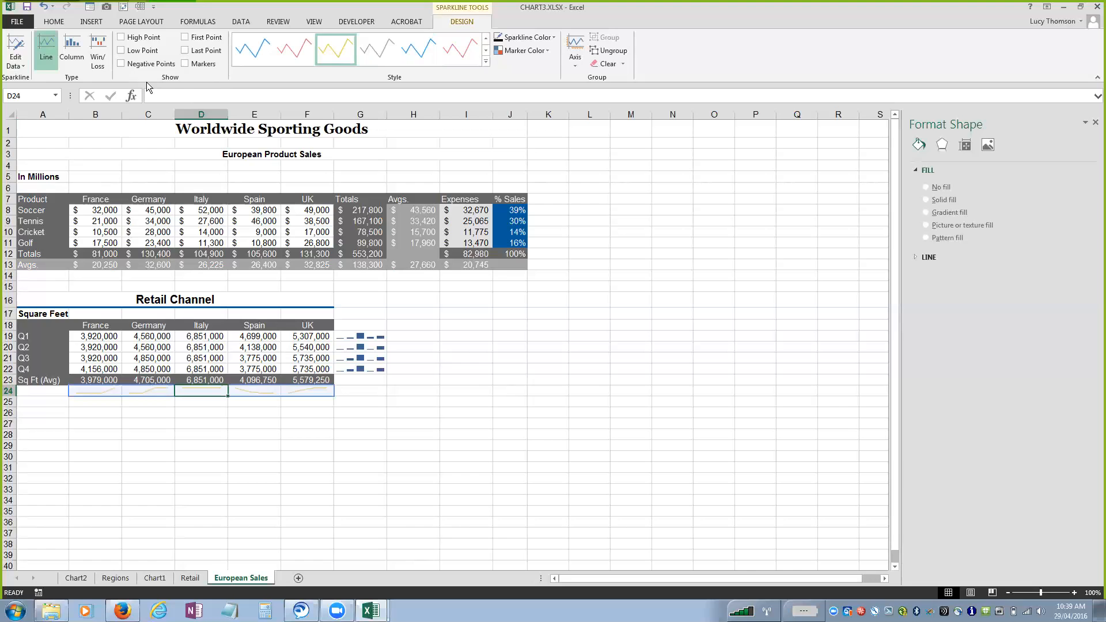
{"action": "left_click", "coordinate": [122, 64]}
{"action": "left_click", "coordinate": [90, 23]}
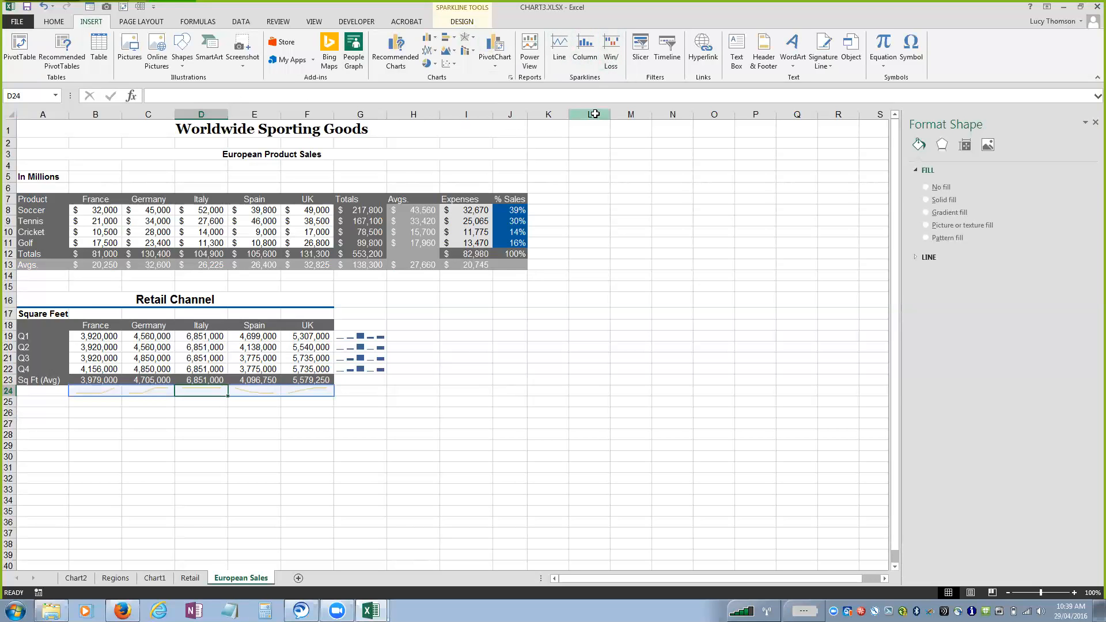
{"action": "left_click", "coordinate": [54, 23]}
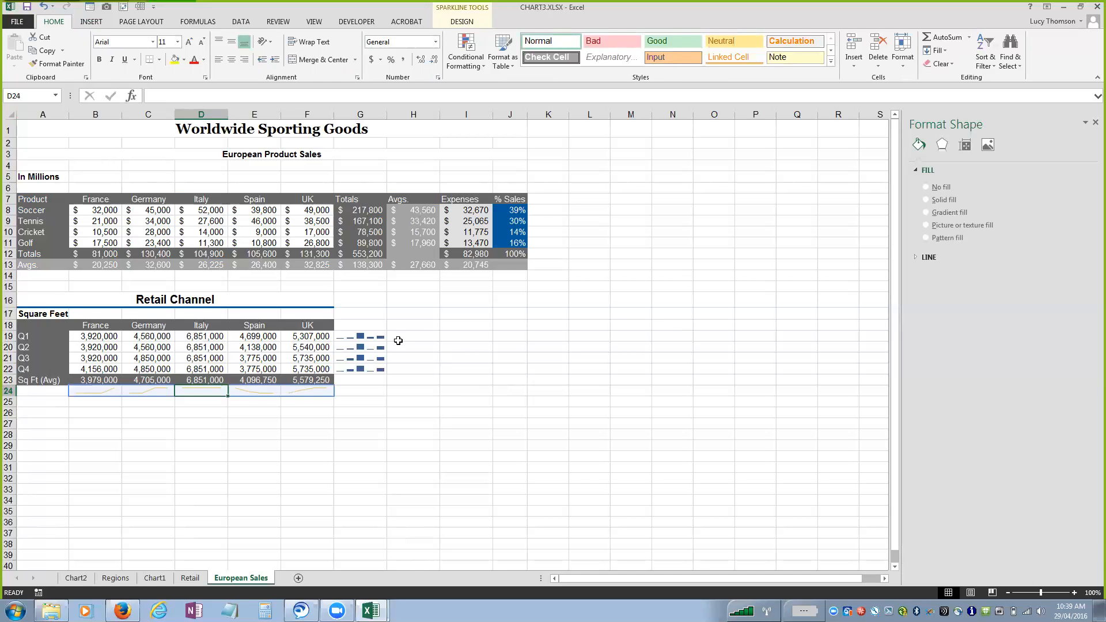
Apply the icon set of green circles, yellow triangles and red diamonds as conditional formatting to the quarterly data B19:F22.
{"action": "left_click", "coordinate": [99, 339]}
{"action": "left_click_drag", "start_coordinate": [102, 340], "coordinate": [295, 366]}
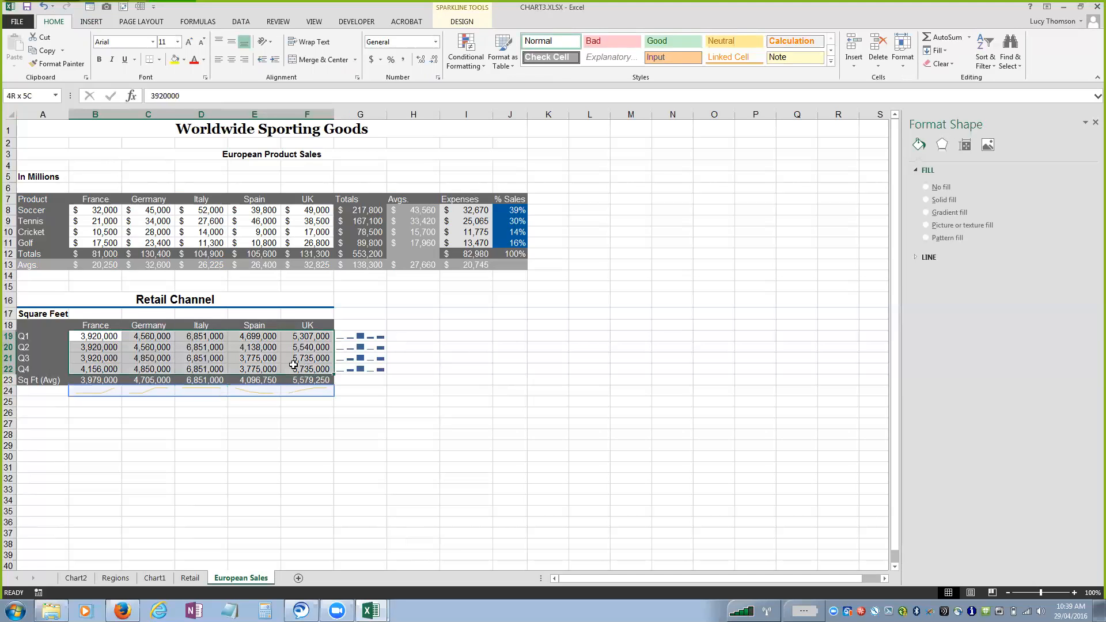
{"action": "left_click", "coordinate": [470, 62]}
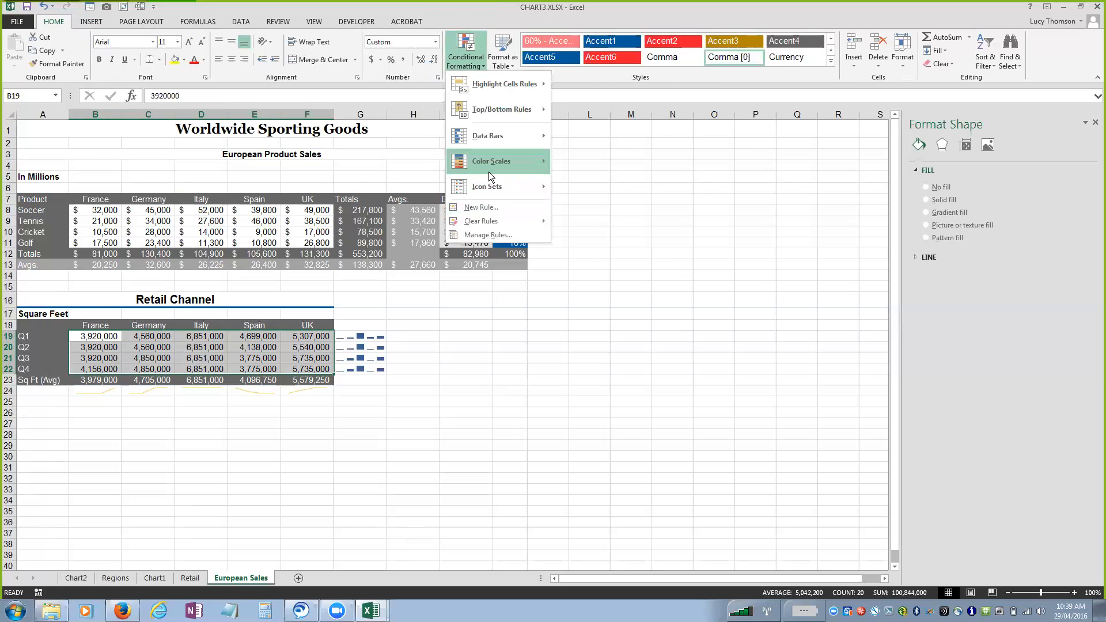
{"action": "mouse_move", "coordinate": [488, 86]}
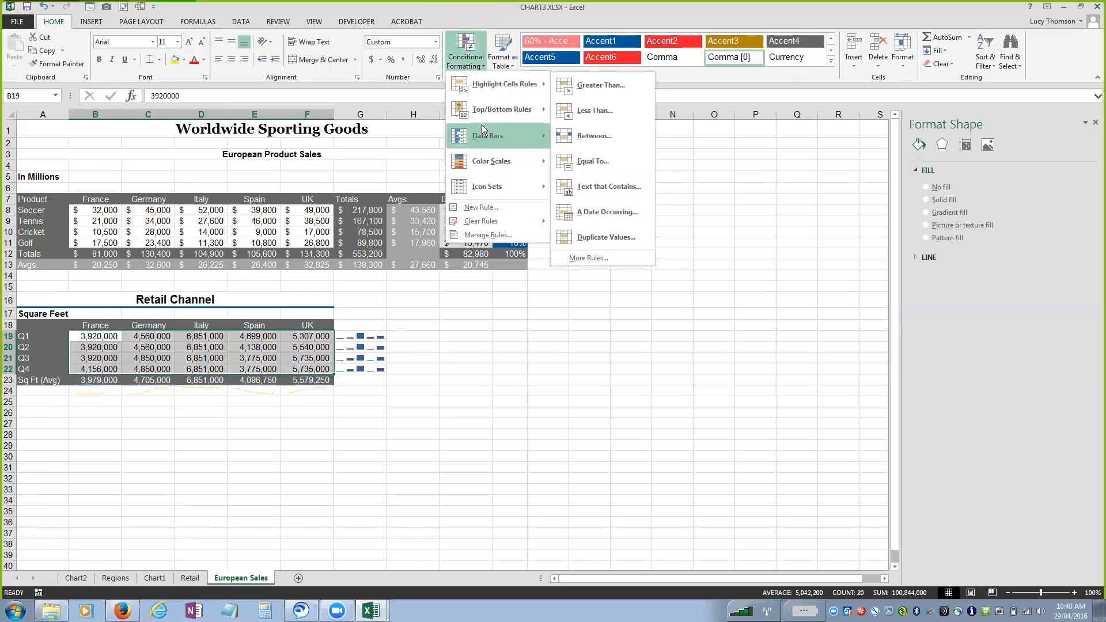
{"action": "mouse_move", "coordinate": [484, 135]}
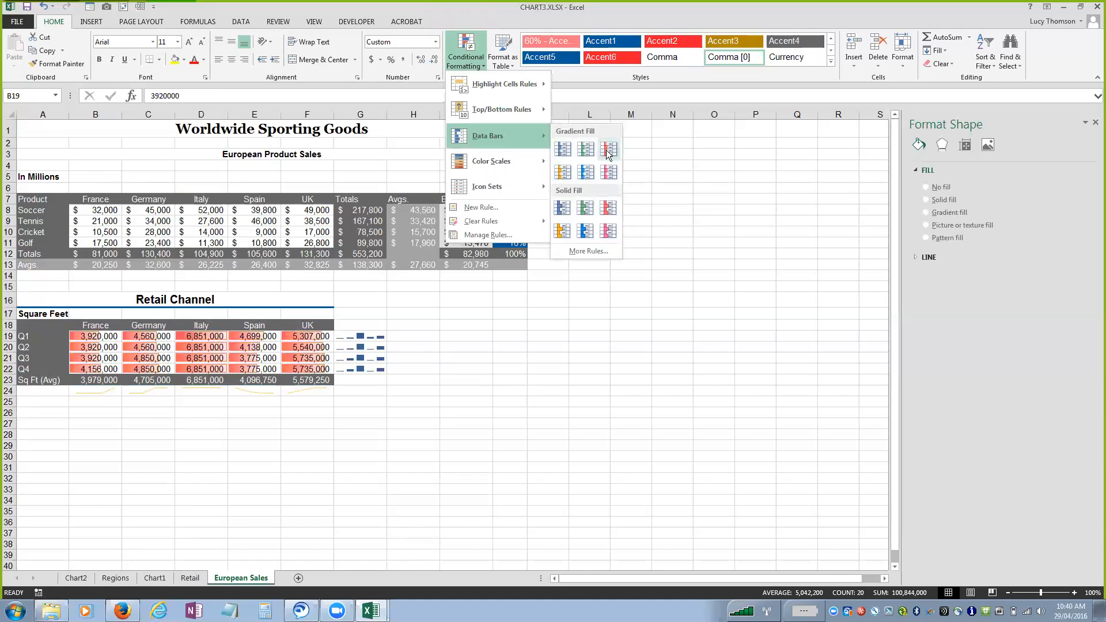
{"action": "mouse_move", "coordinate": [472, 159]}
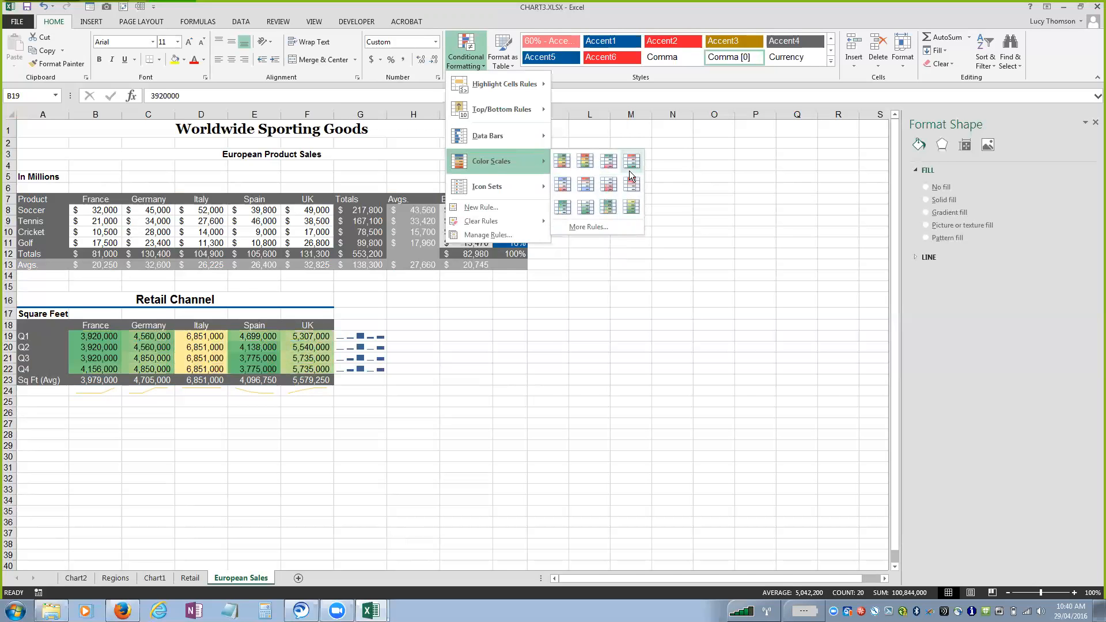
{"action": "mouse_move", "coordinate": [500, 187]}
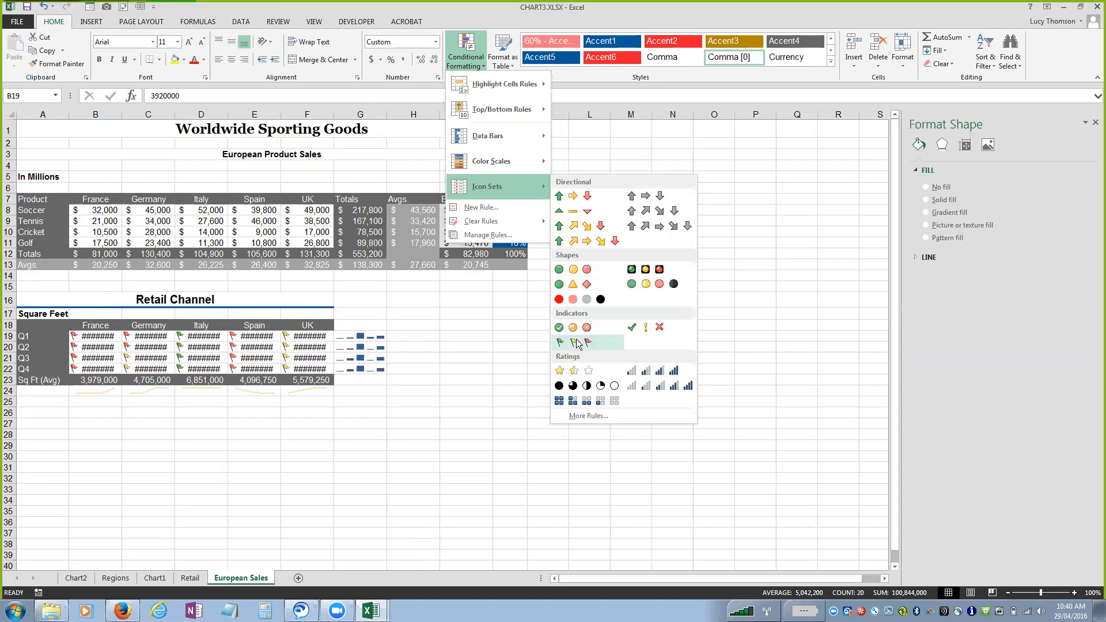
{"action": "left_click", "coordinate": [572, 285]}
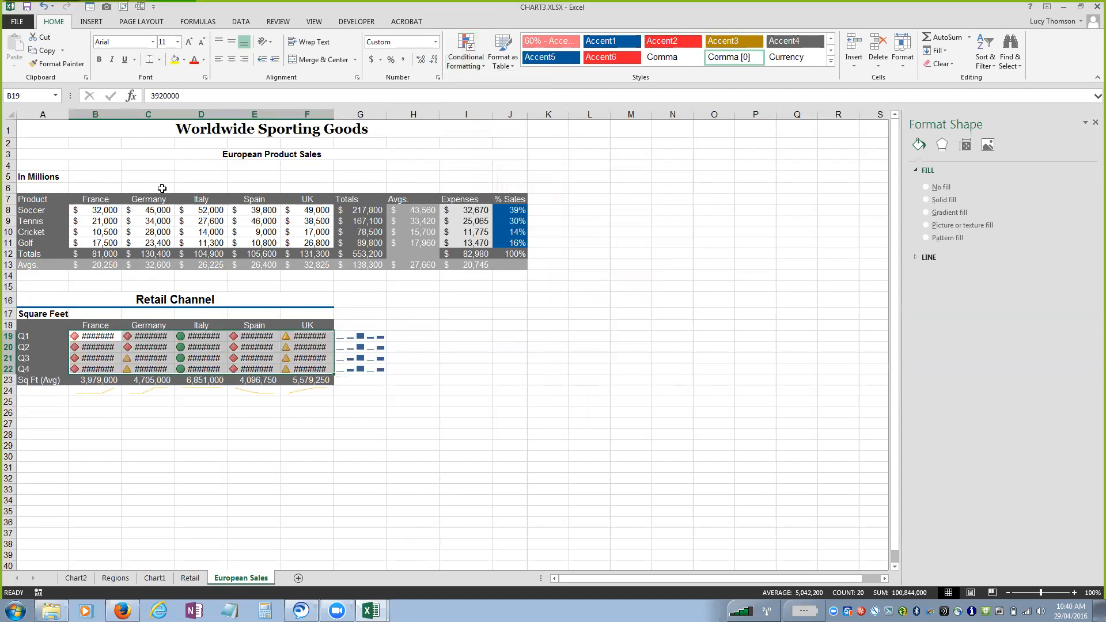
Autofit the widths of columns B through F to the quarterly figures and their icons.
{"action": "double_click", "coordinate": [122, 115]}
{"action": "double_click", "coordinate": [178, 114]}
{"action": "left_click", "coordinate": [222, 338]}
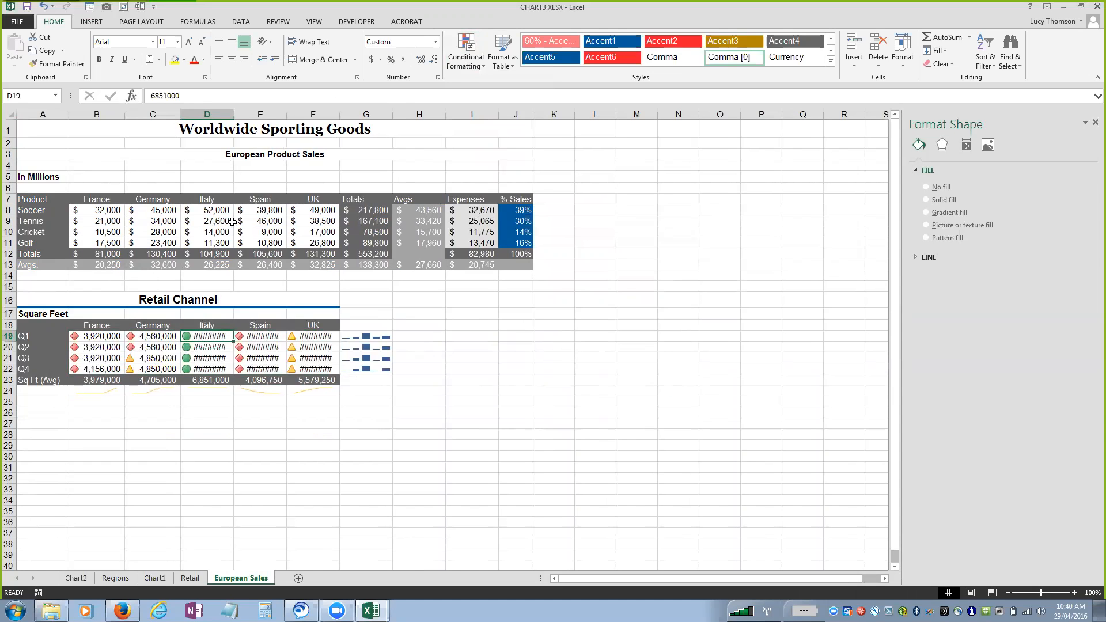
{"action": "double_click", "coordinate": [232, 115]}
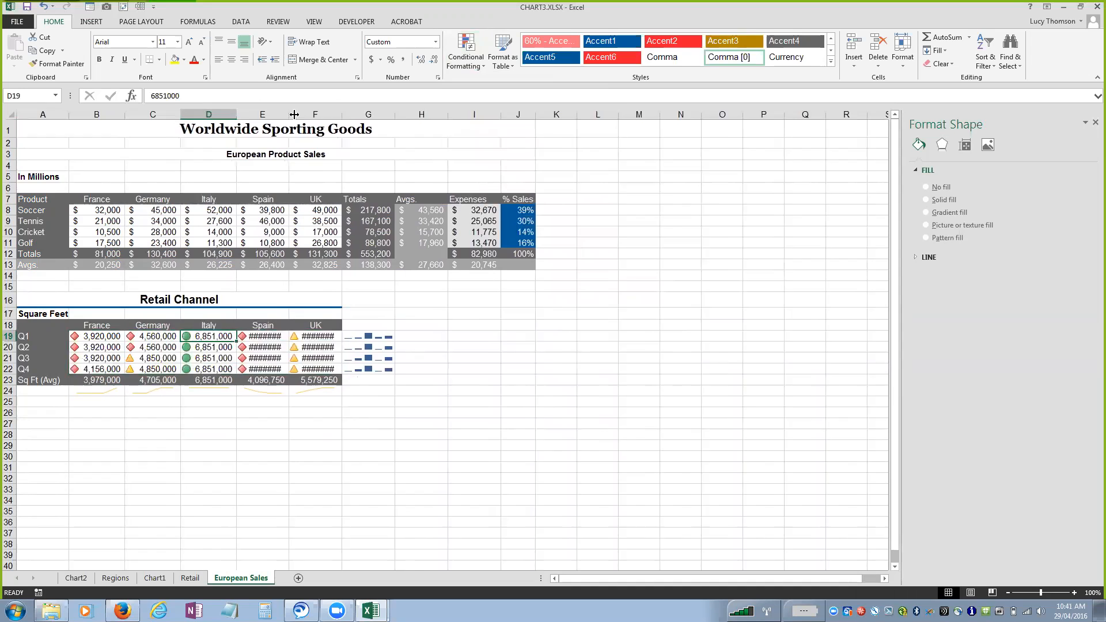
Examine the thresholds of the icon set rule for B19:F22 in the conditional formatting rules manager, then close it without changes.
{"action": "key", "text": "alt+h"}
{"action": "key", "text": "l"}
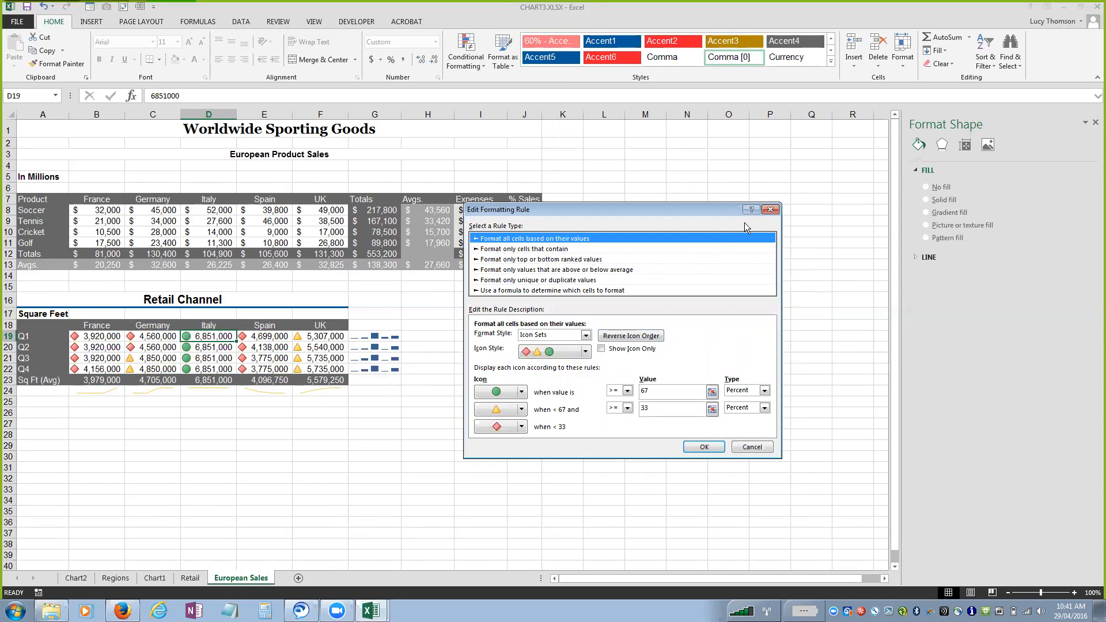
{"action": "left_click", "coordinate": [771, 210]}
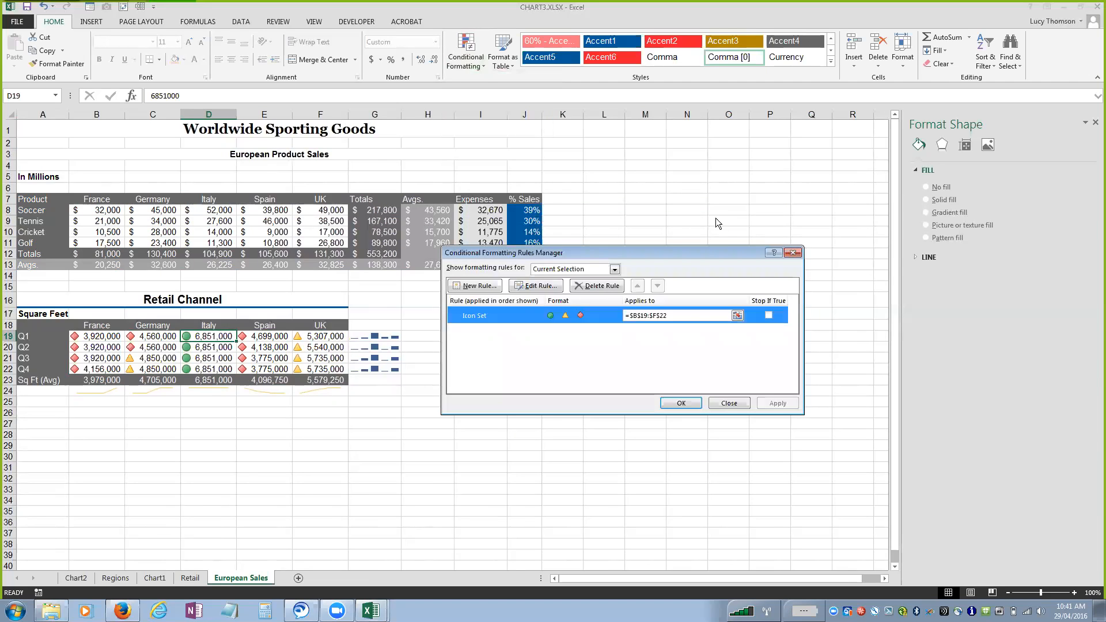
{"action": "left_click", "coordinate": [730, 403]}
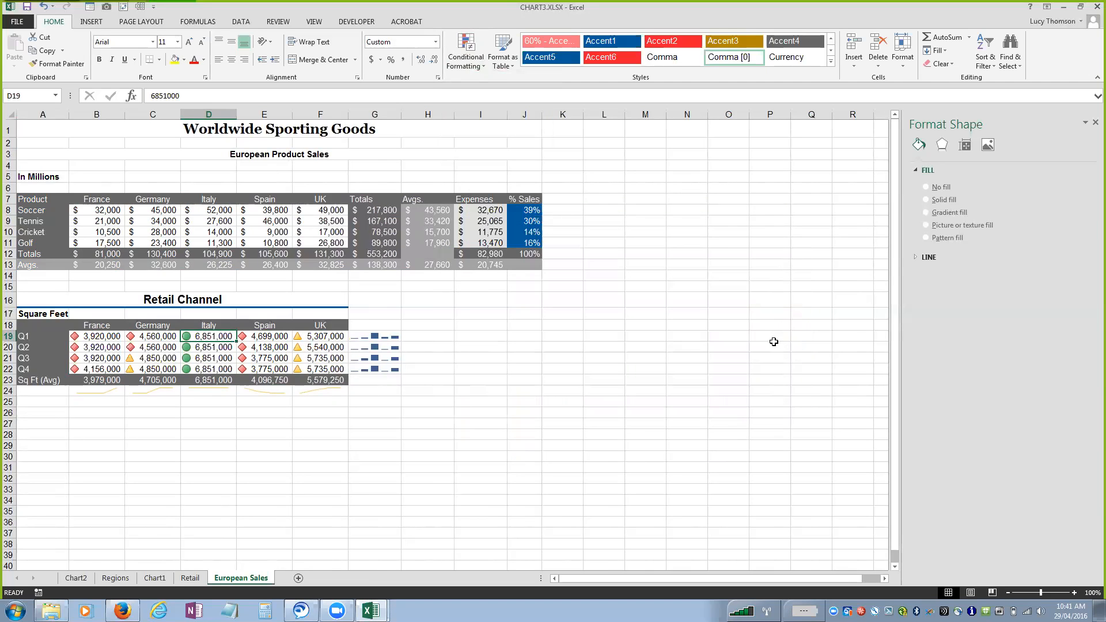